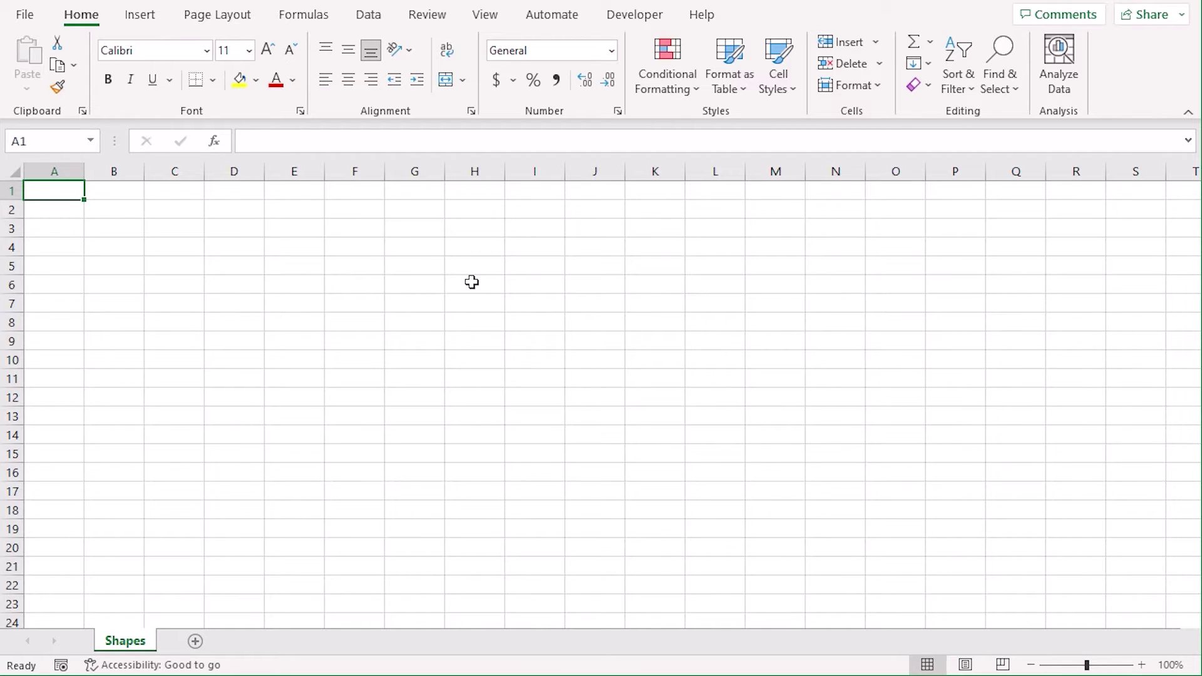
# Turn off gridlines, row and column headings, and the formula bar from the View tab.
pyautogui.click(485, 17)
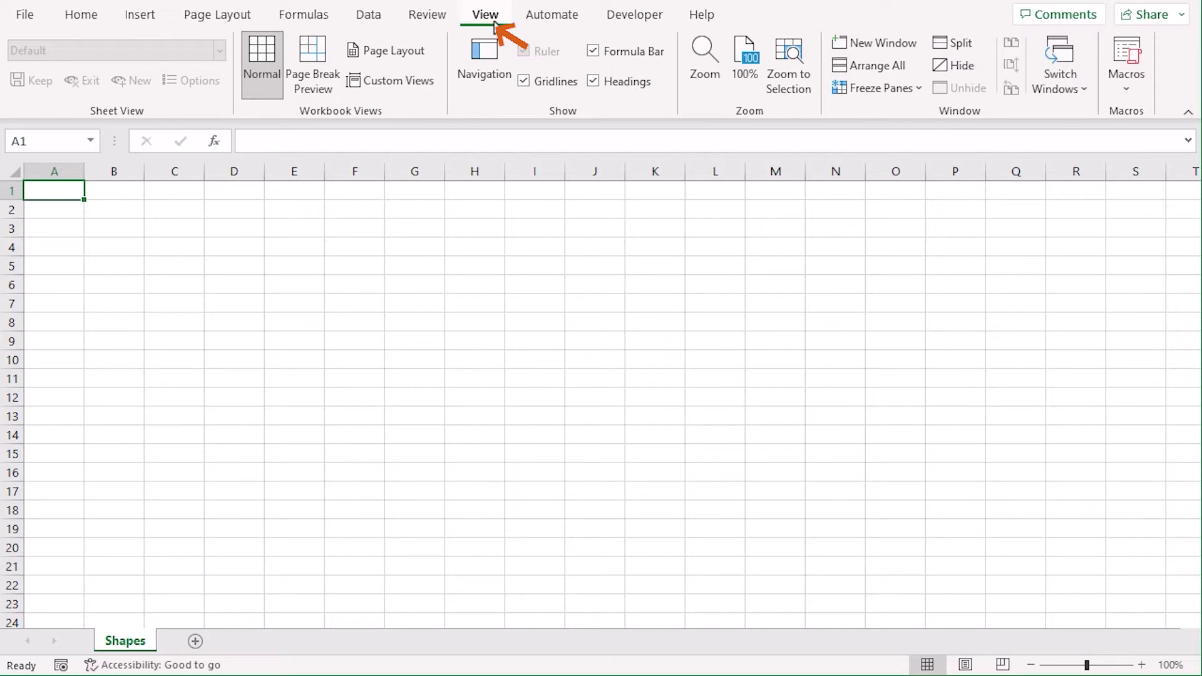
pyautogui.click(529, 85)
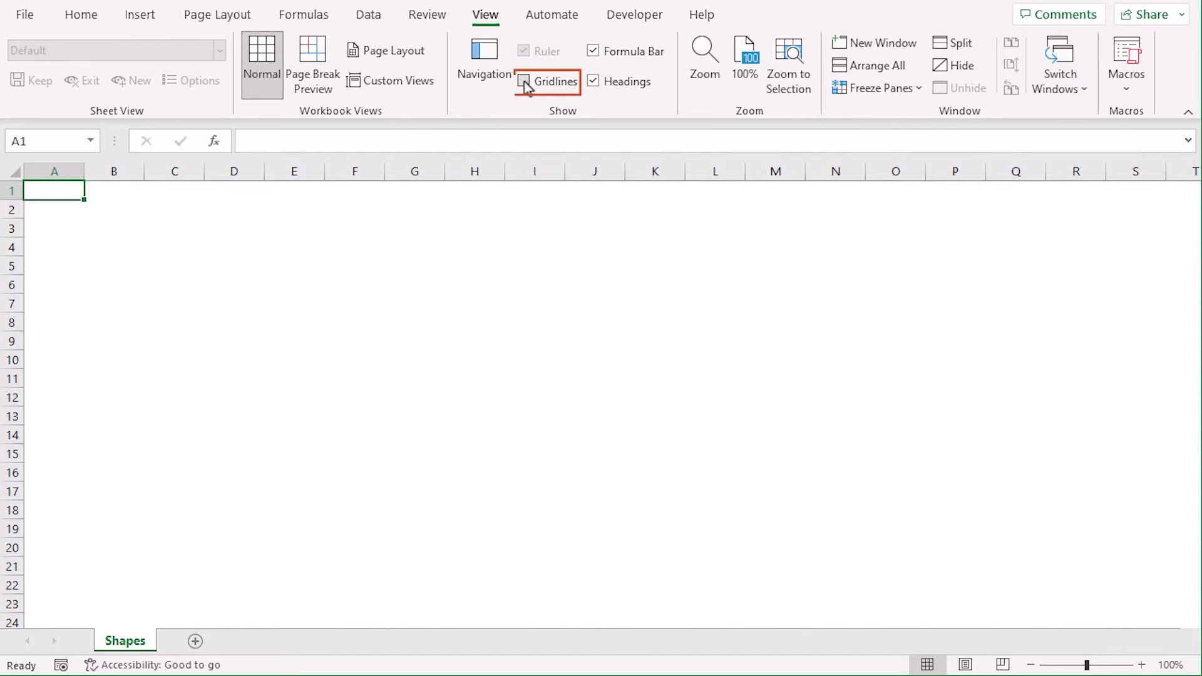
pyautogui.click(592, 82)
pyautogui.click(594, 52)
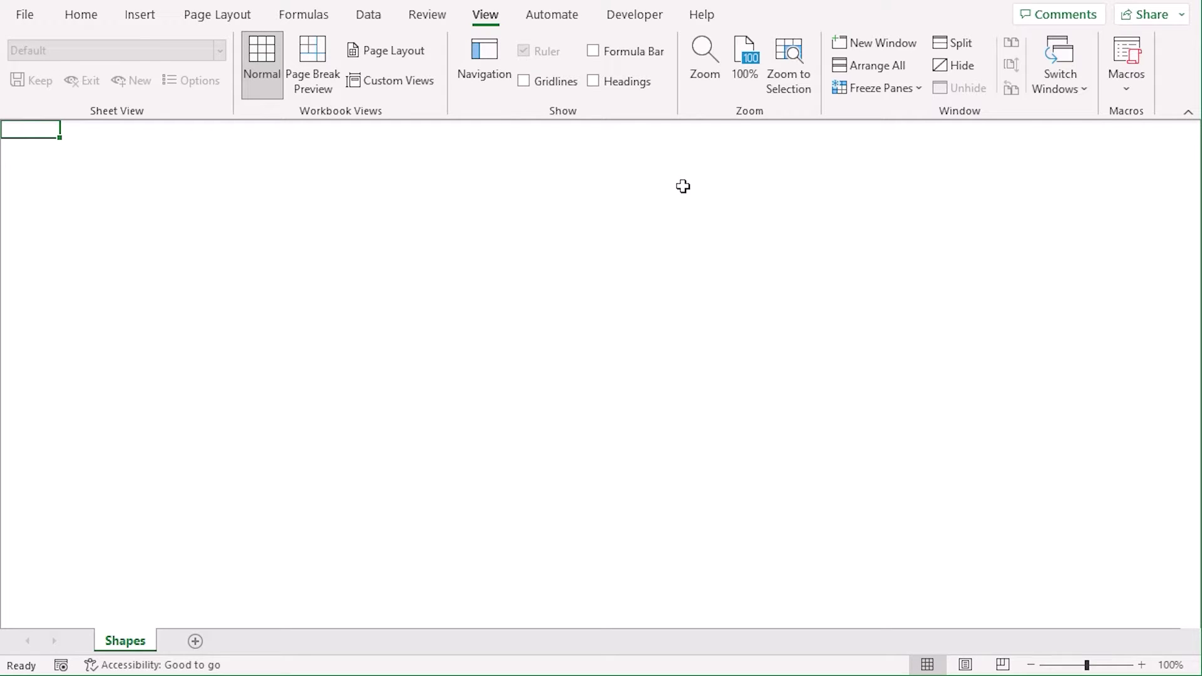
# Pick Flowchart: Alternate Process from the Insert Shapes gallery.
pyautogui.click(140, 16)
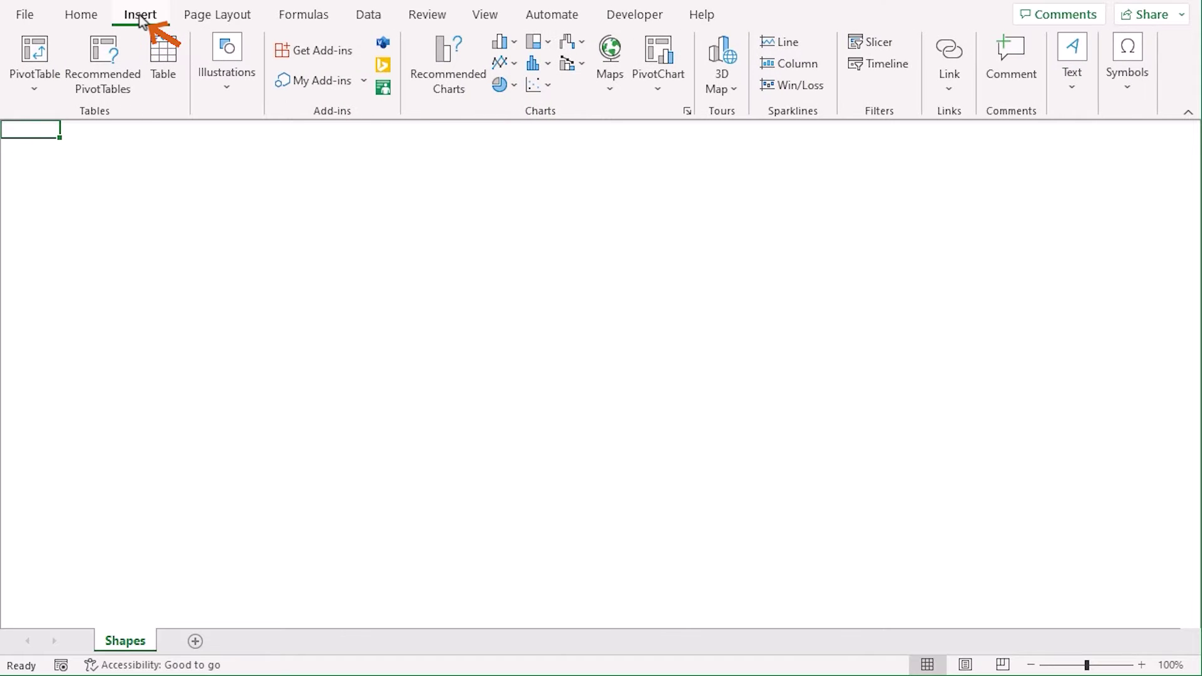
pyautogui.click(229, 99)
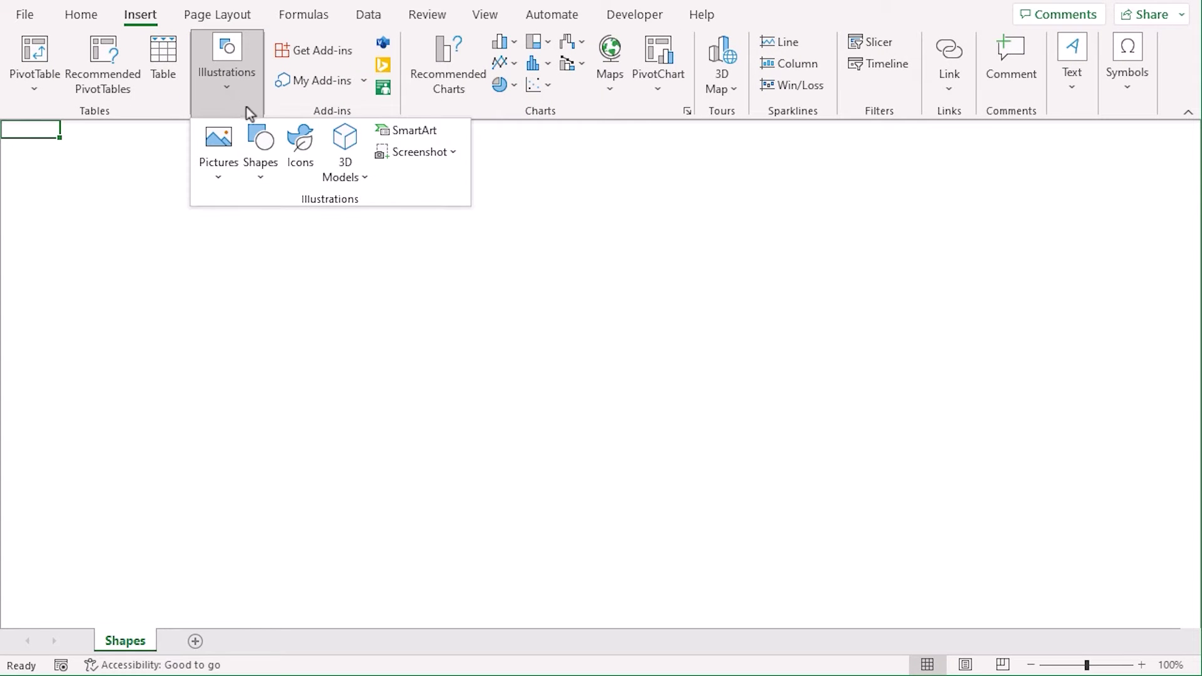
pyautogui.click(269, 171)
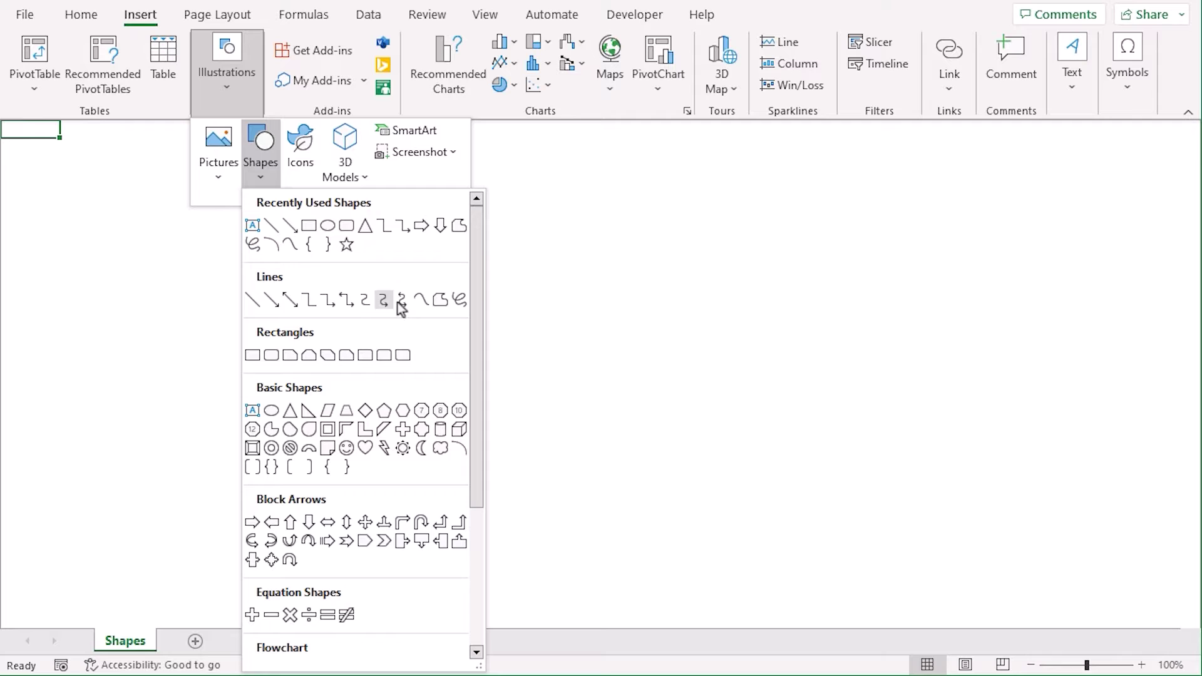
pyautogui.moveTo(479, 283); pyautogui.dragTo(494, 505)
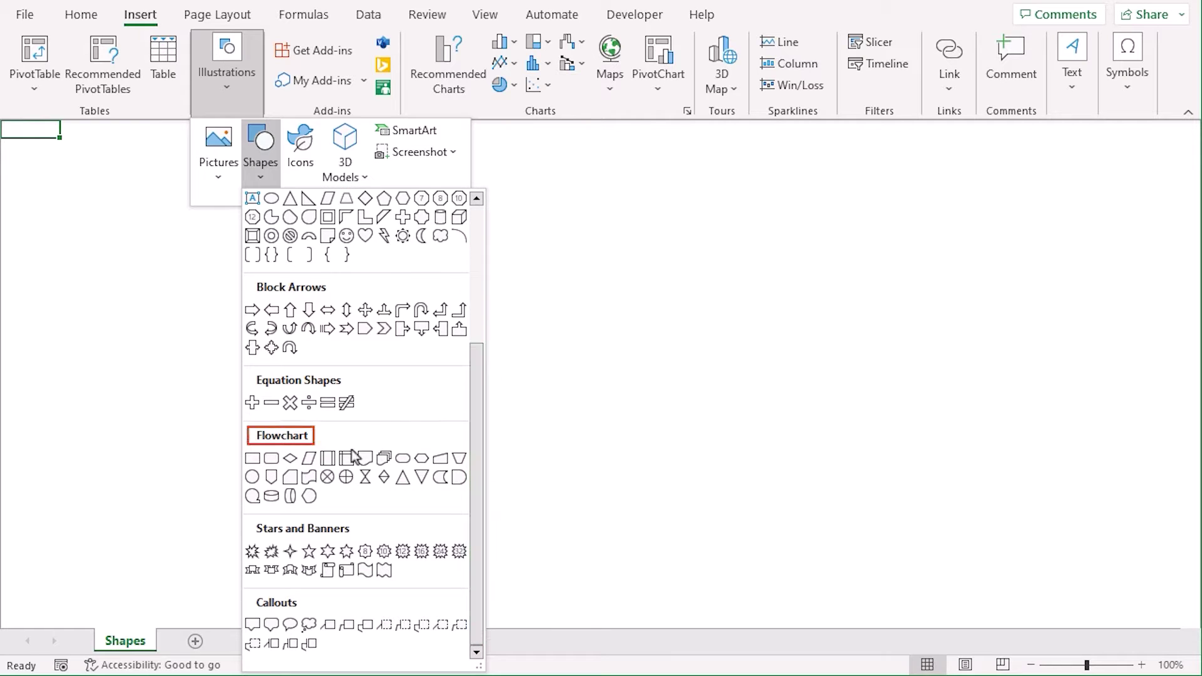
pyautogui.click(271, 459)
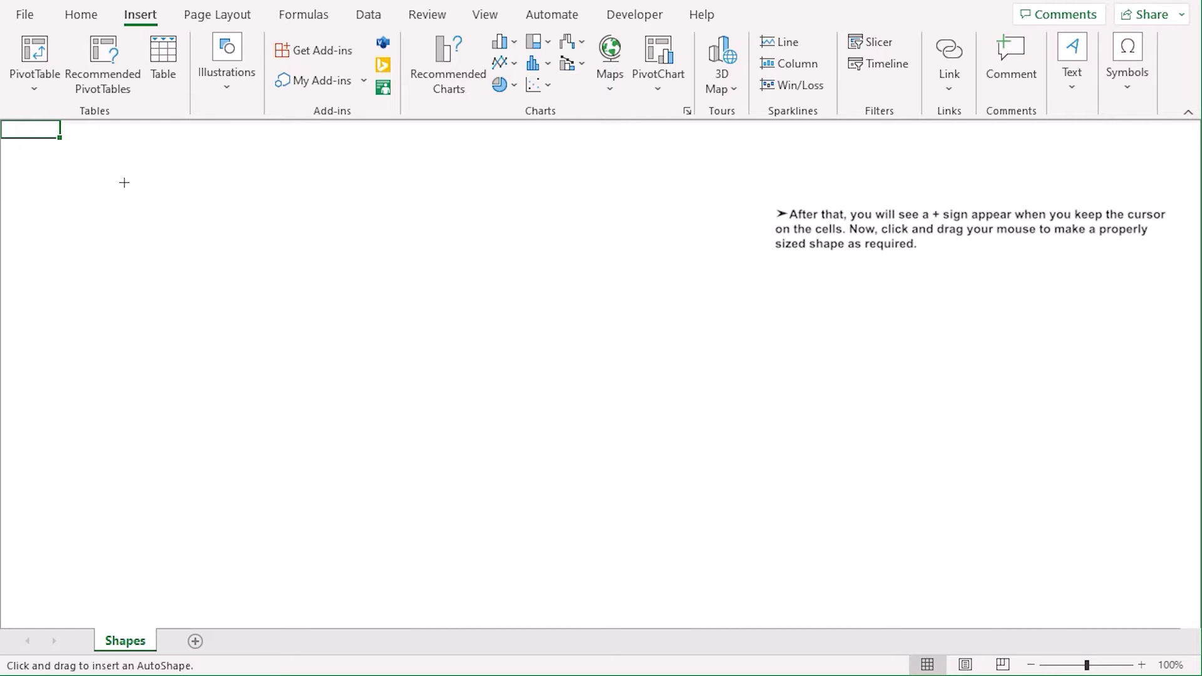
# Draw a blue rounded alternate-process box sized 0.47" by 3.54".
pyautogui.moveTo(124, 182); pyautogui.dragTo(305, 268)
pyautogui.moveTo(305, 227); pyautogui.dragTo(297, 228)
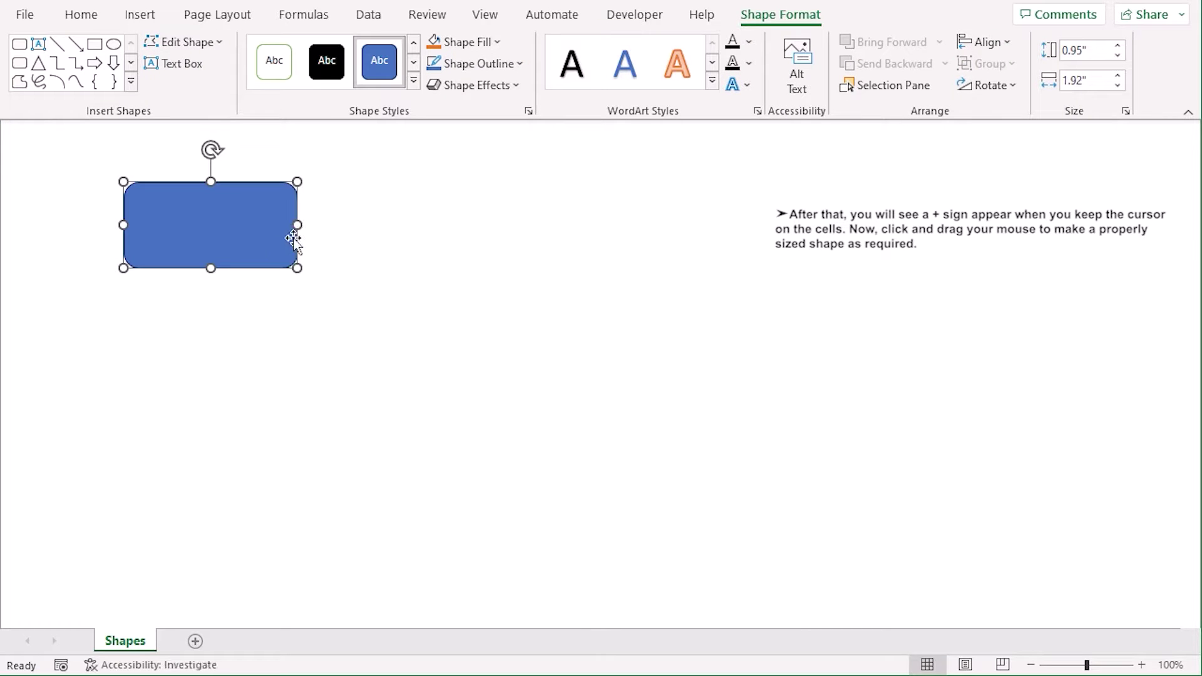
pyautogui.moveTo(211, 270); pyautogui.dragTo(211, 249)
pyautogui.moveTo(212, 150)
pyautogui.mouseDown()
pyautogui.moveTo(255, 148)
pyautogui.moveTo(303, 266)
pyautogui.moveTo(200, 170)
pyautogui.moveTo(219, 156)
pyautogui.mouseUp()
pyautogui.hotkey('ctrl', 'z')
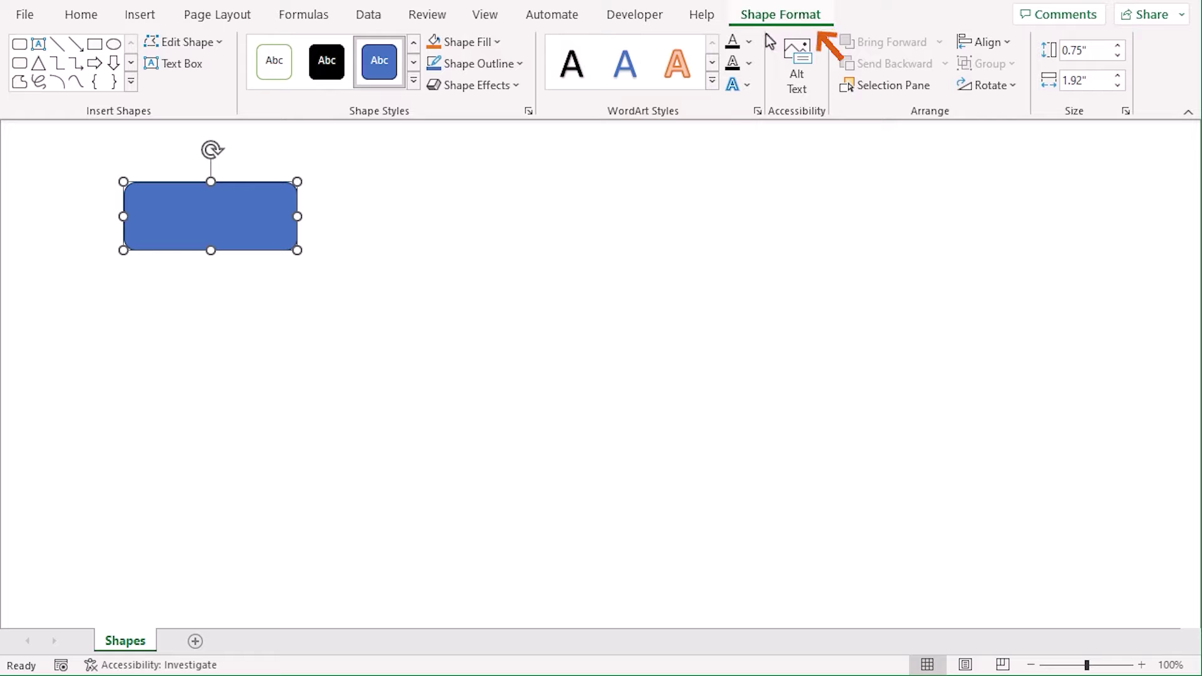
pyautogui.hotkey('ctrl', 'c')
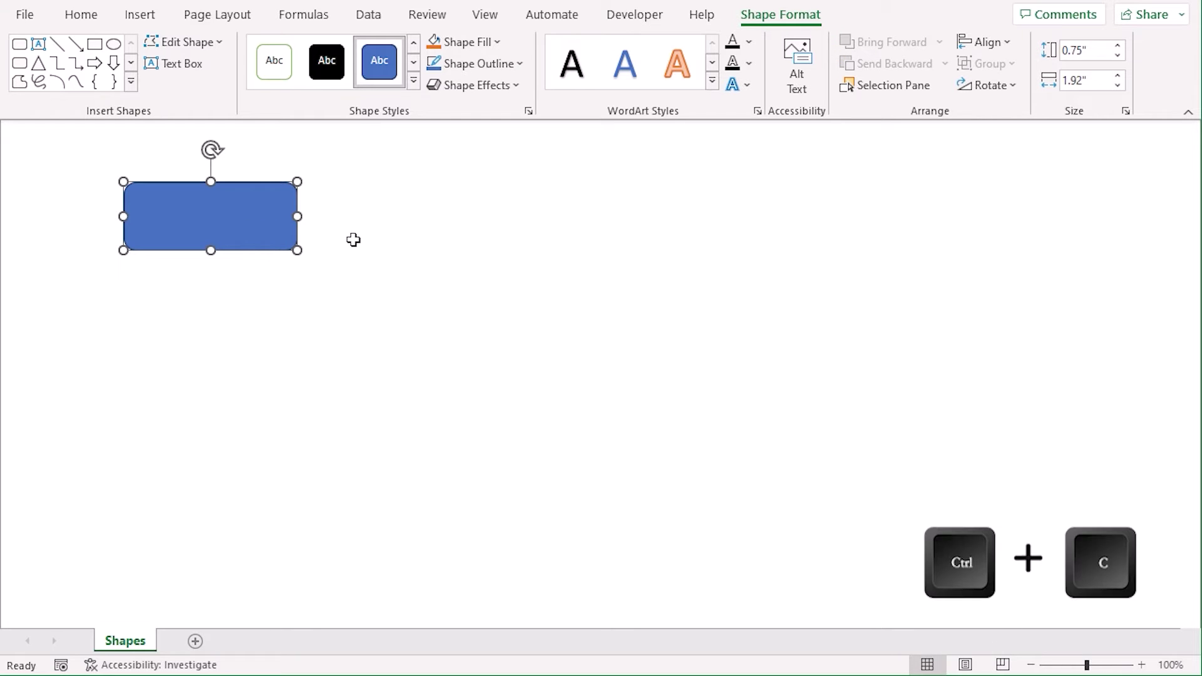
pyautogui.hotkey('ctrl', 'v')
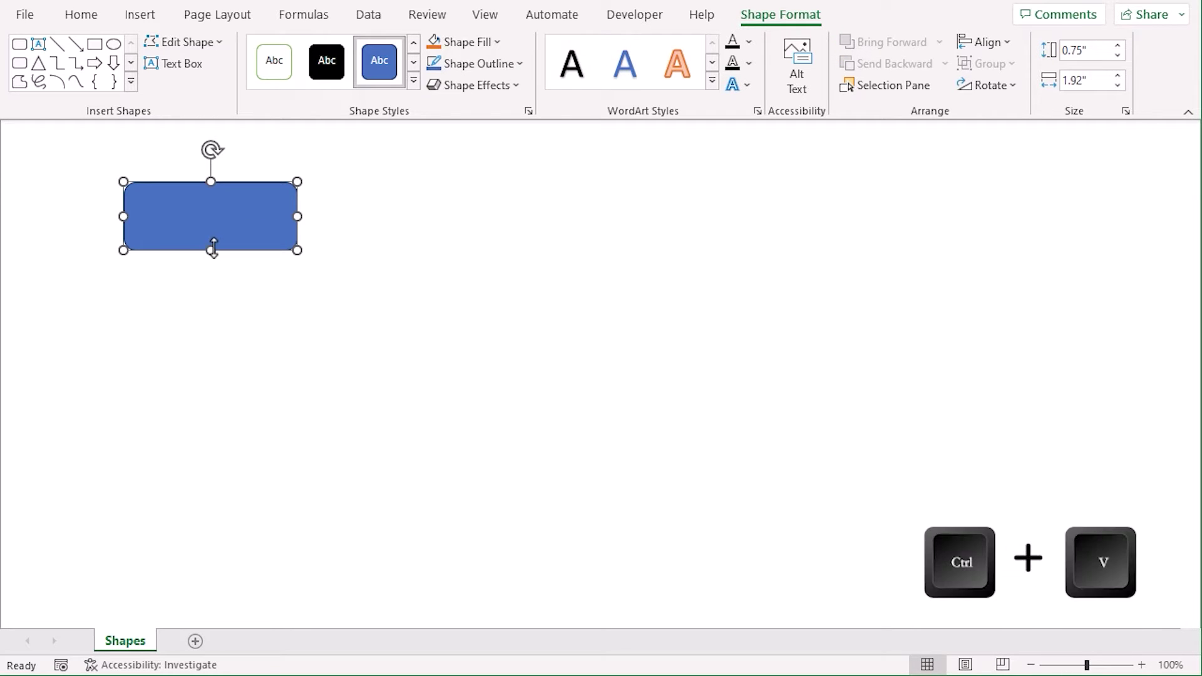
pyautogui.moveTo(213, 249); pyautogui.dragTo(211, 230)
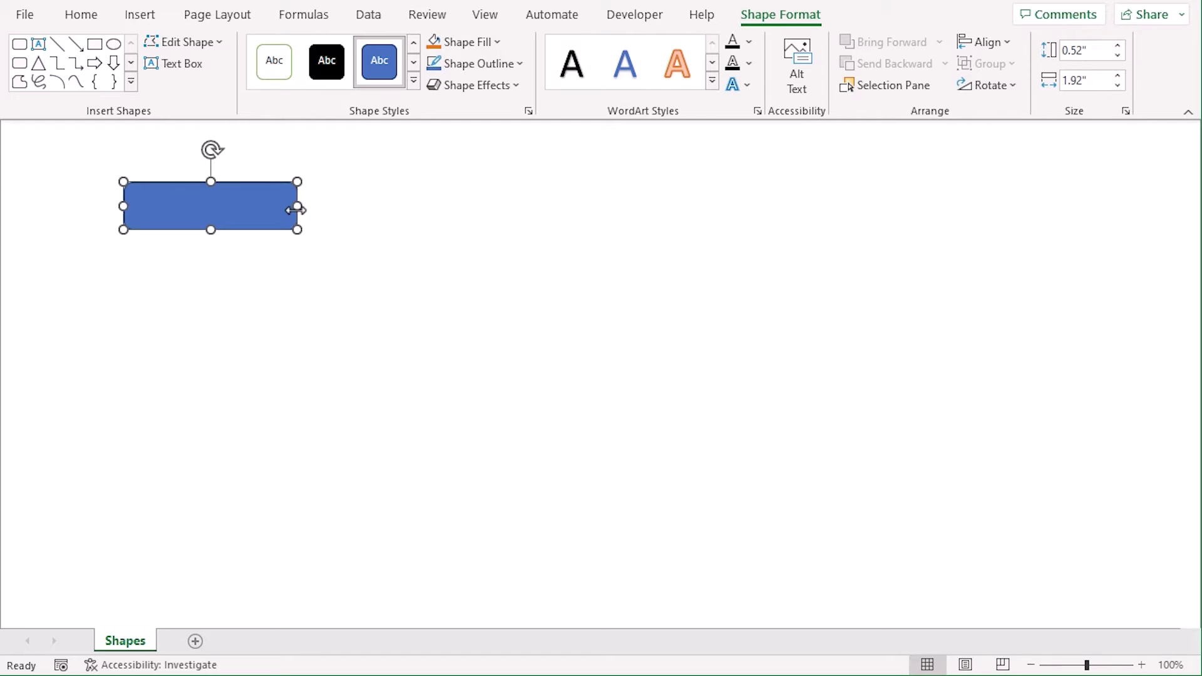
pyautogui.moveTo(297, 210); pyautogui.dragTo(444, 192)
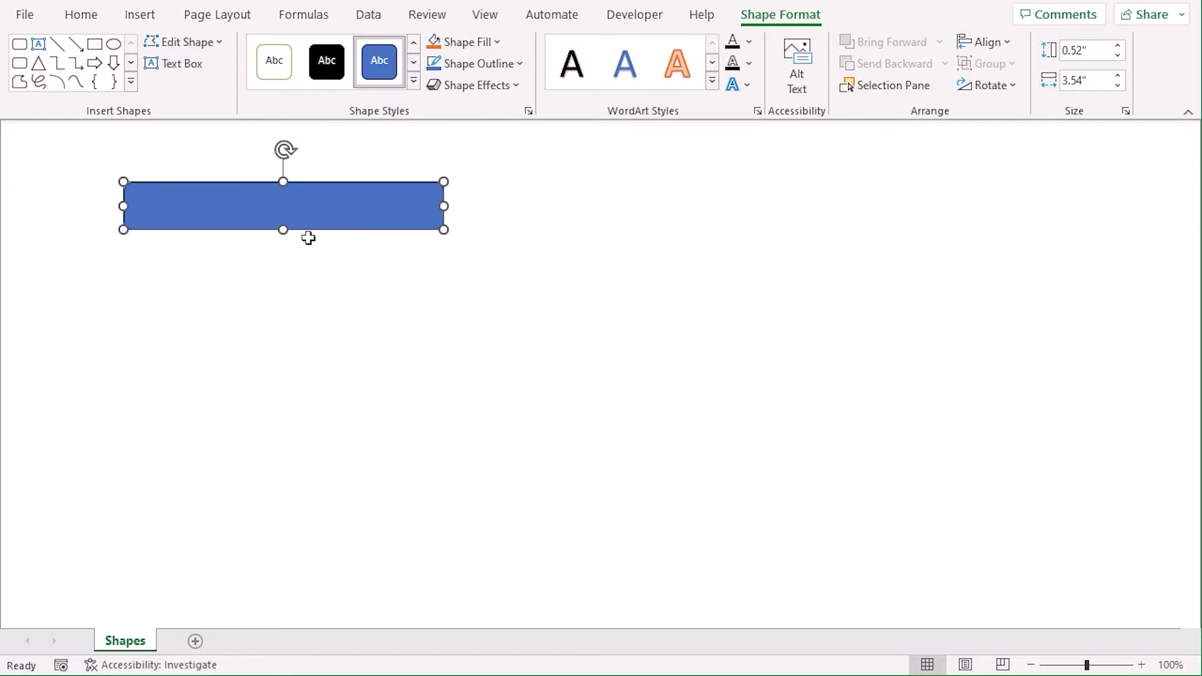
pyautogui.moveTo(283, 229); pyautogui.dragTo(282, 225)
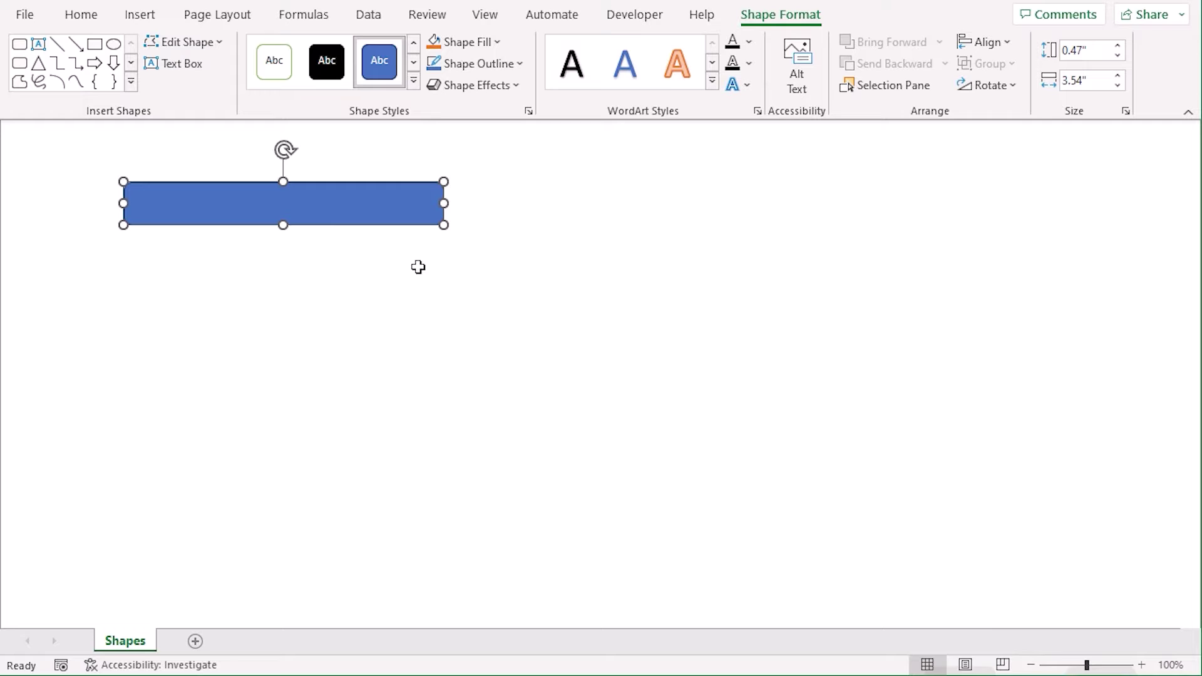
# Paste copies to make five boxes, moving one near the bottom and one to the middle.
pyautogui.hotkey('ctrl', 'c')
pyautogui.hotkey('ctrl', 'v')
pyautogui.hotkey('ctrl', 'v')
pyautogui.hotkey('ctrl', 'v')
pyautogui.hotkey('ctrl', 'v')
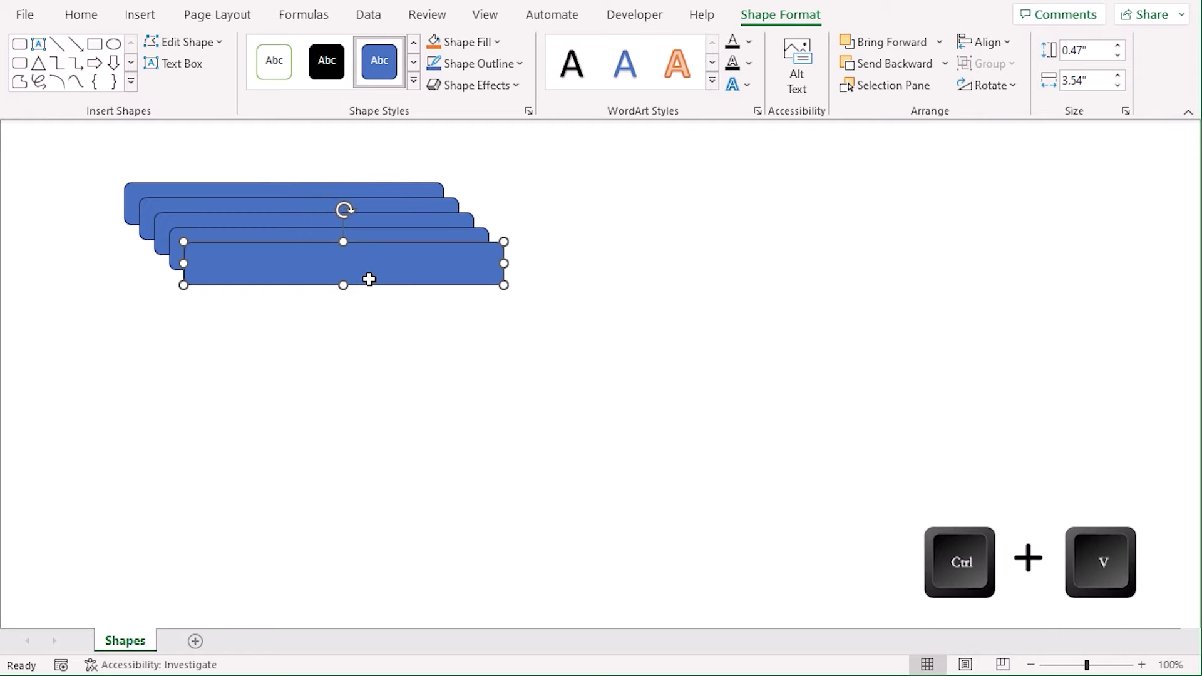
pyautogui.moveTo(307, 267); pyautogui.dragTo(246, 537)
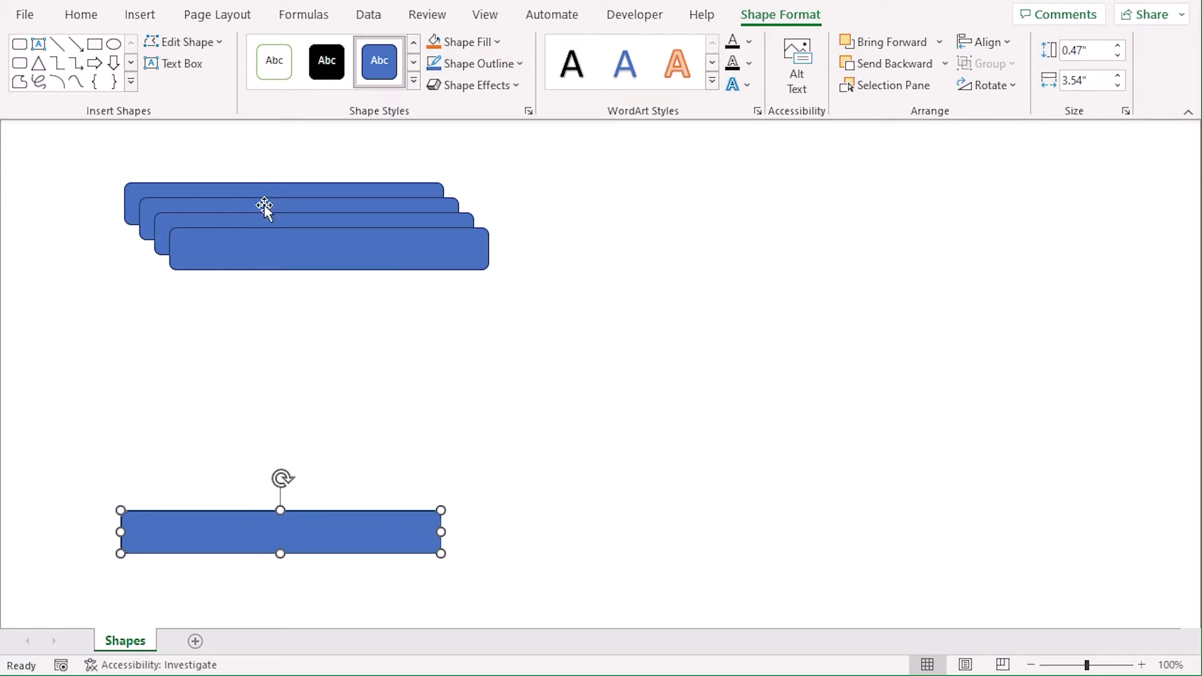
pyautogui.moveTo(257, 249); pyautogui.dragTo(208, 358)
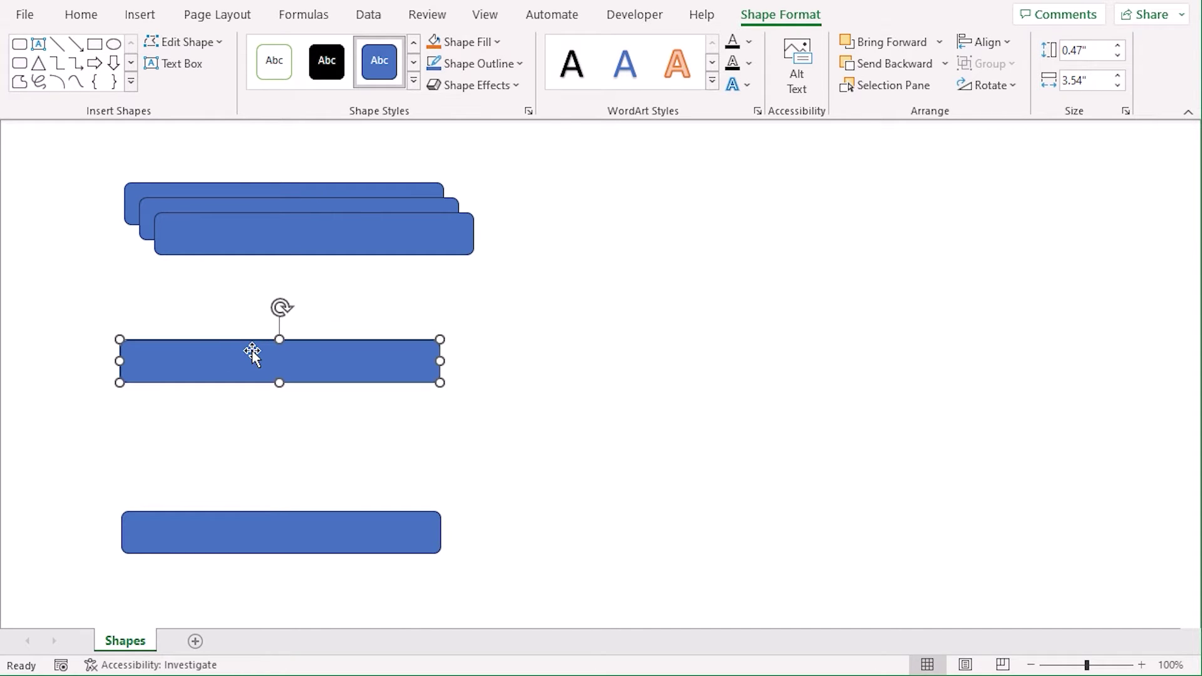
# Select all five boxes, Align Center them, then Distribute Vertically.
pyautogui.hotkey('ctrl', 'a')
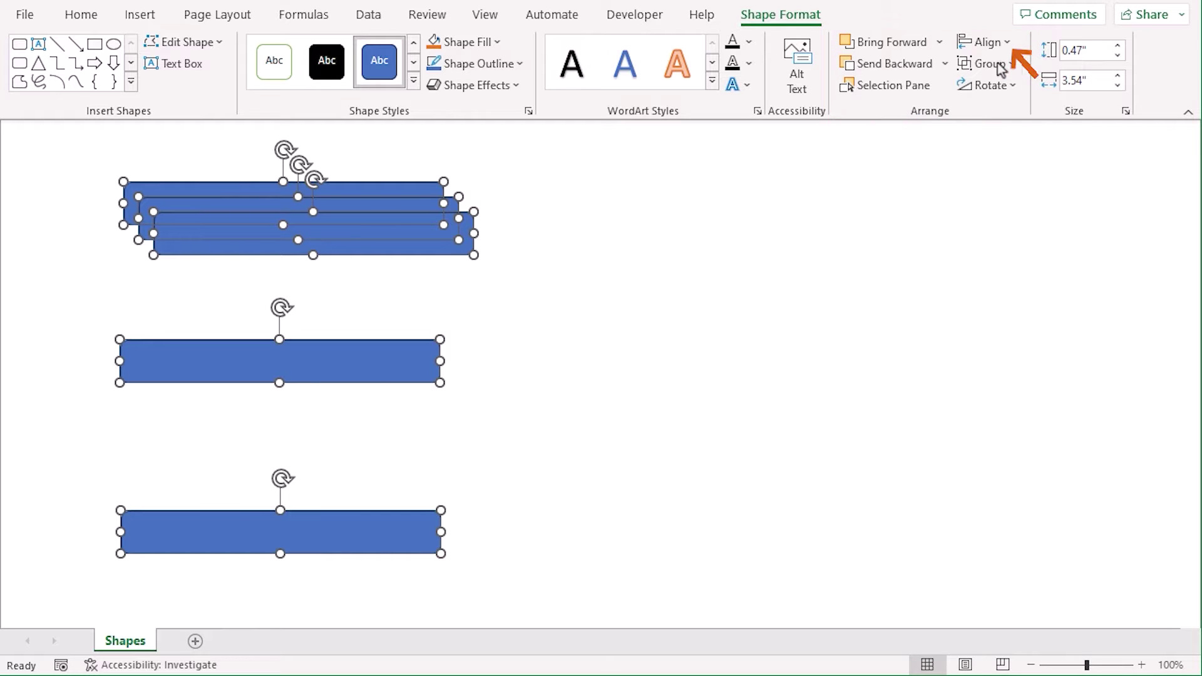
pyautogui.click(985, 42)
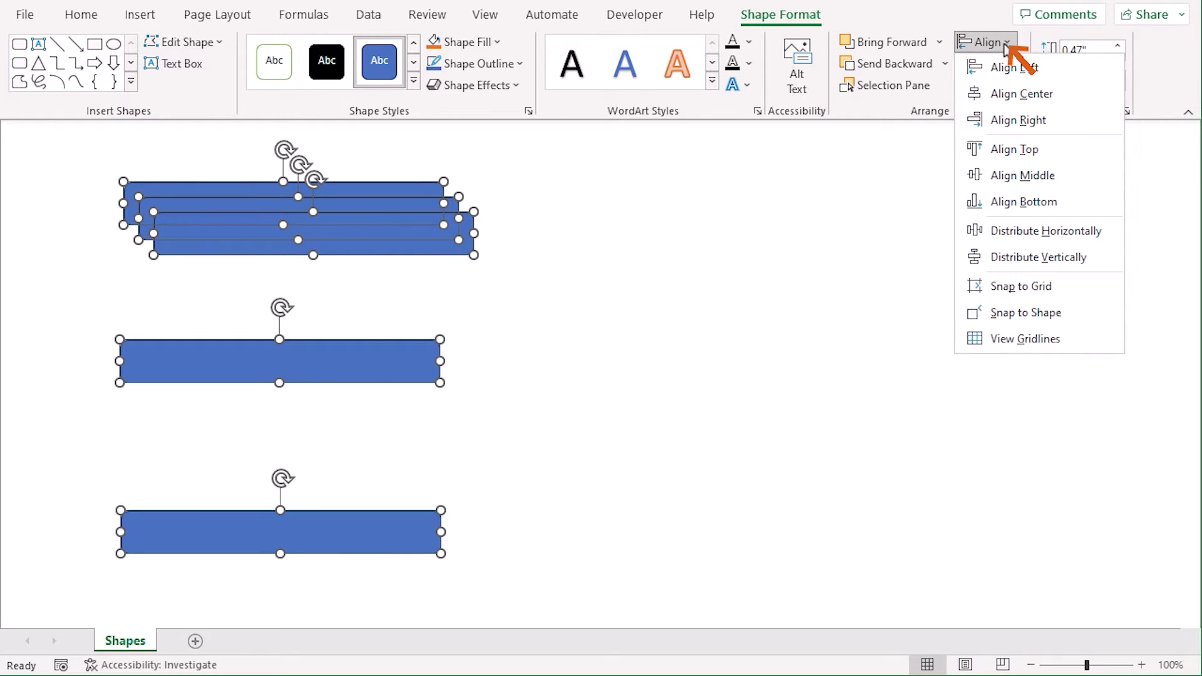
pyautogui.click(1017, 92)
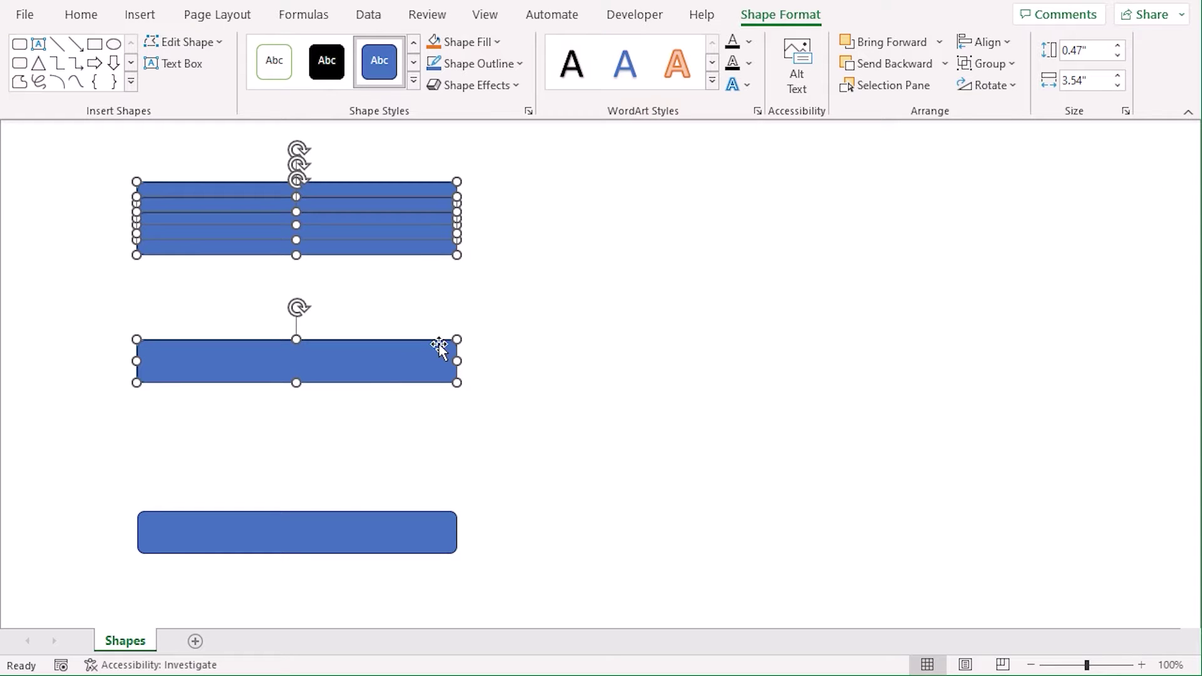
pyautogui.click(989, 42)
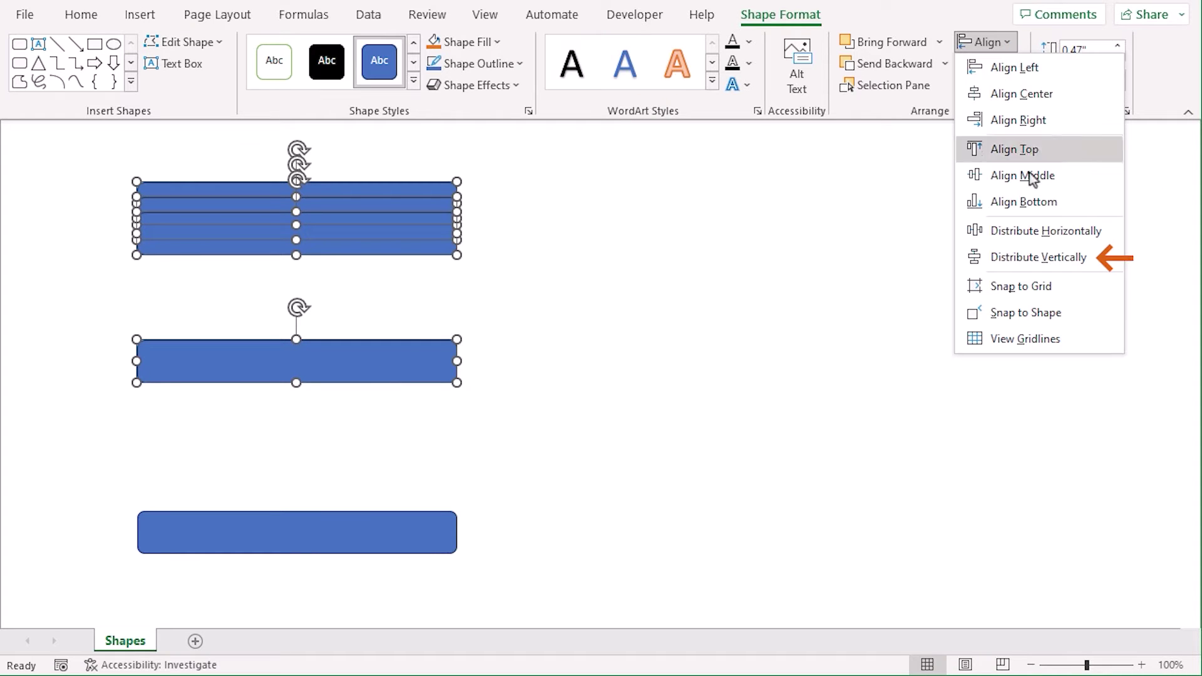
pyautogui.click(1040, 256)
pyautogui.click(580, 473)
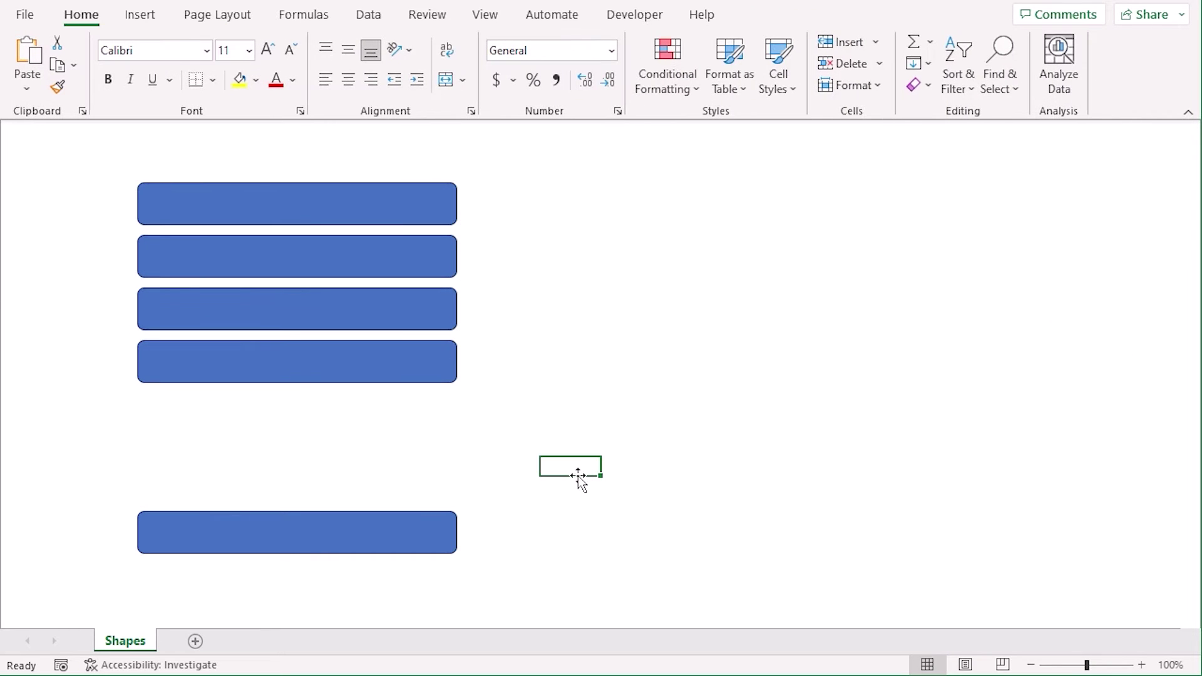
# Draw a flowchart decision diamond just above the bottom box.
pyautogui.click(138, 15)
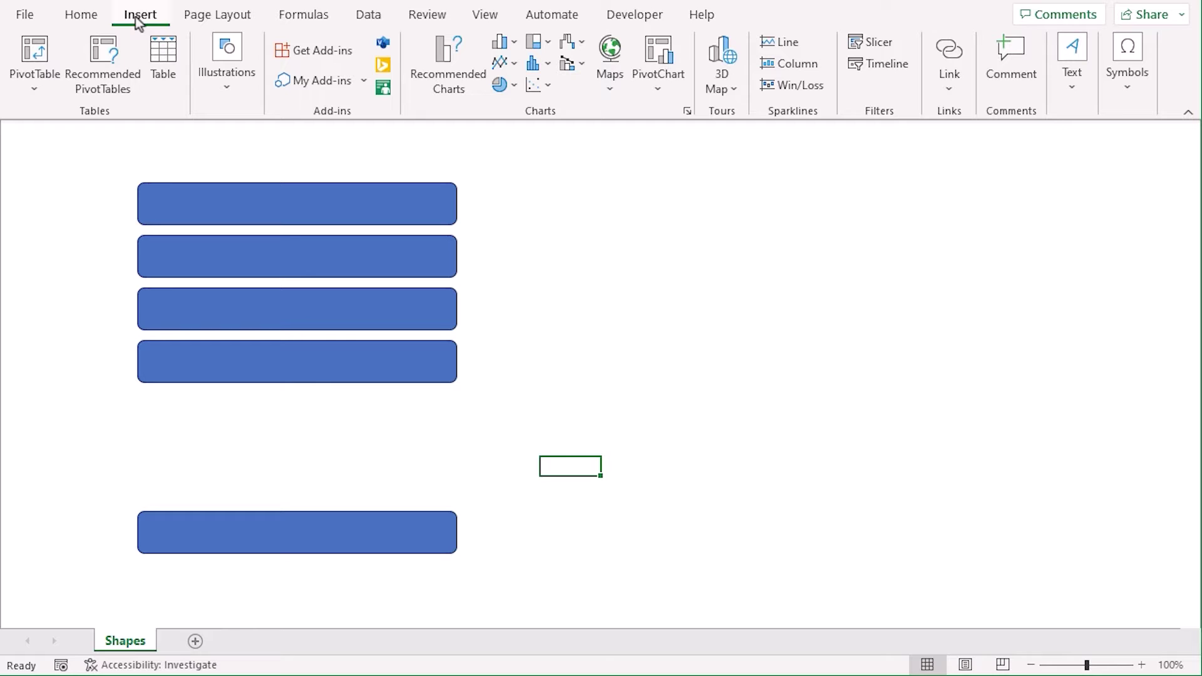
pyautogui.click(222, 69)
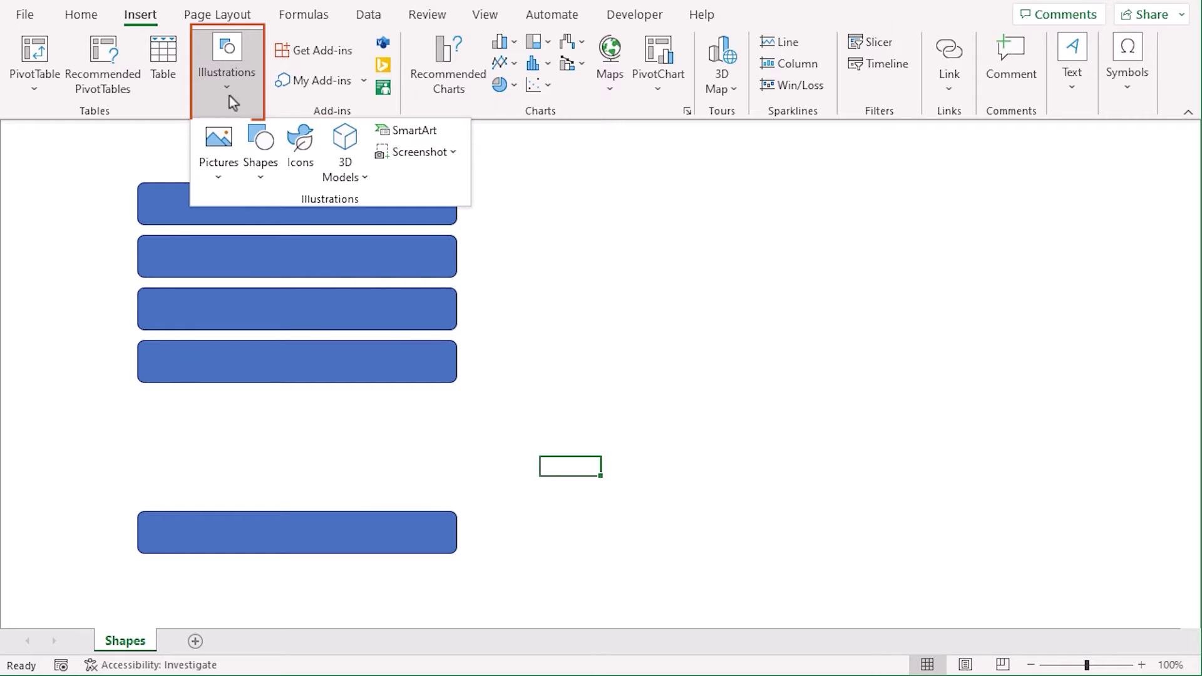
pyautogui.click(259, 170)
pyautogui.moveTo(477, 281); pyautogui.dragTo(477, 448)
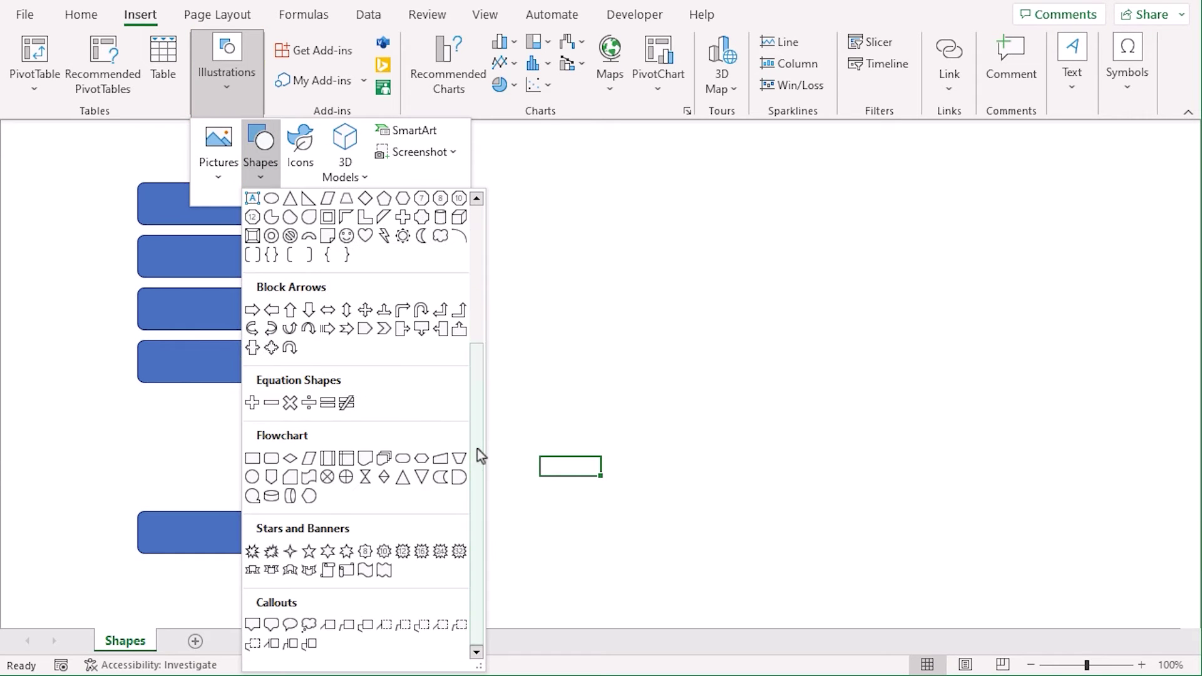
pyautogui.click(290, 459)
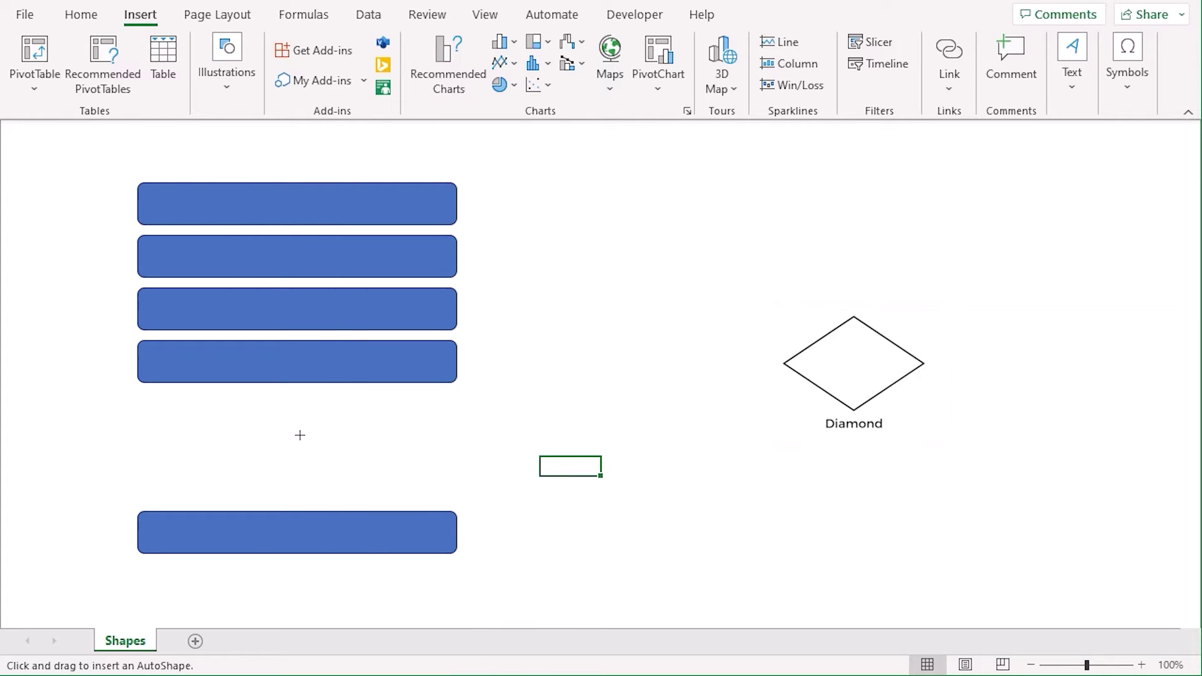
pyautogui.moveTo(192, 436)
pyautogui.mouseDown()
pyautogui.moveTo(370, 442)
pyautogui.moveTo(392, 542)
pyautogui.mouseUp()
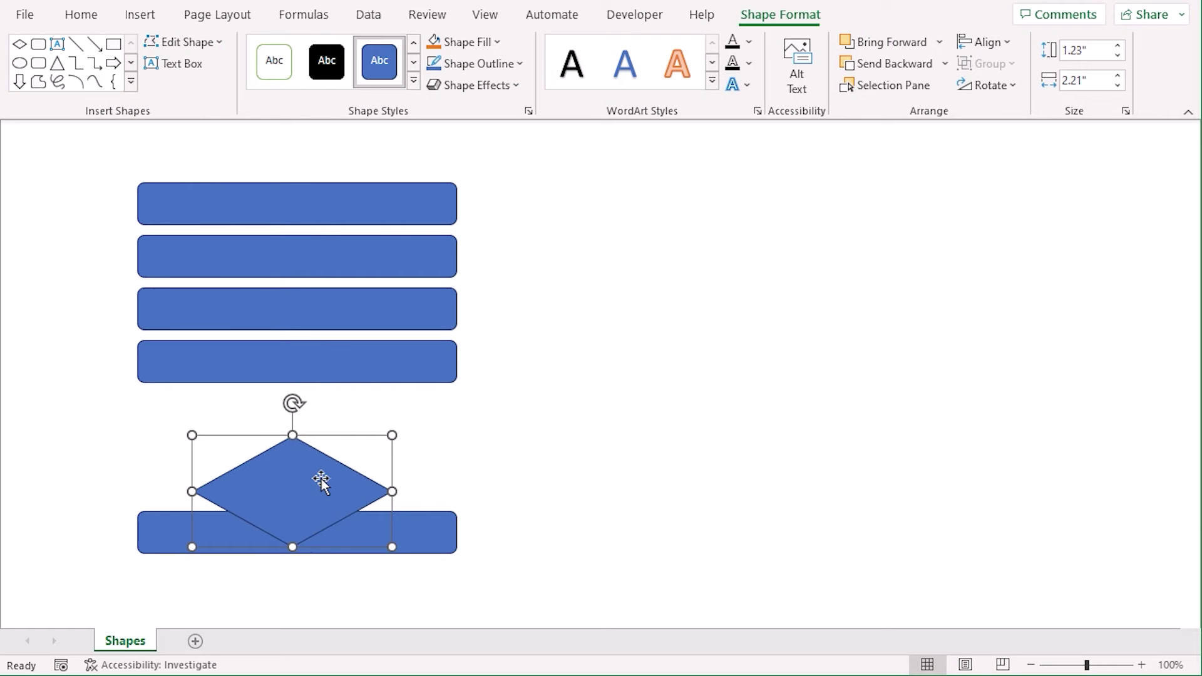
pyautogui.moveTo(320, 482)
pyautogui.mouseDown()
pyautogui.moveTo(323, 442)
pyautogui.moveTo(336, 434)
pyautogui.mouseUp()
# Raise the top box, then Align Center and Distribute Vertically all six shapes.
pyautogui.moveTo(257, 204); pyautogui.dragTo(256, 154)
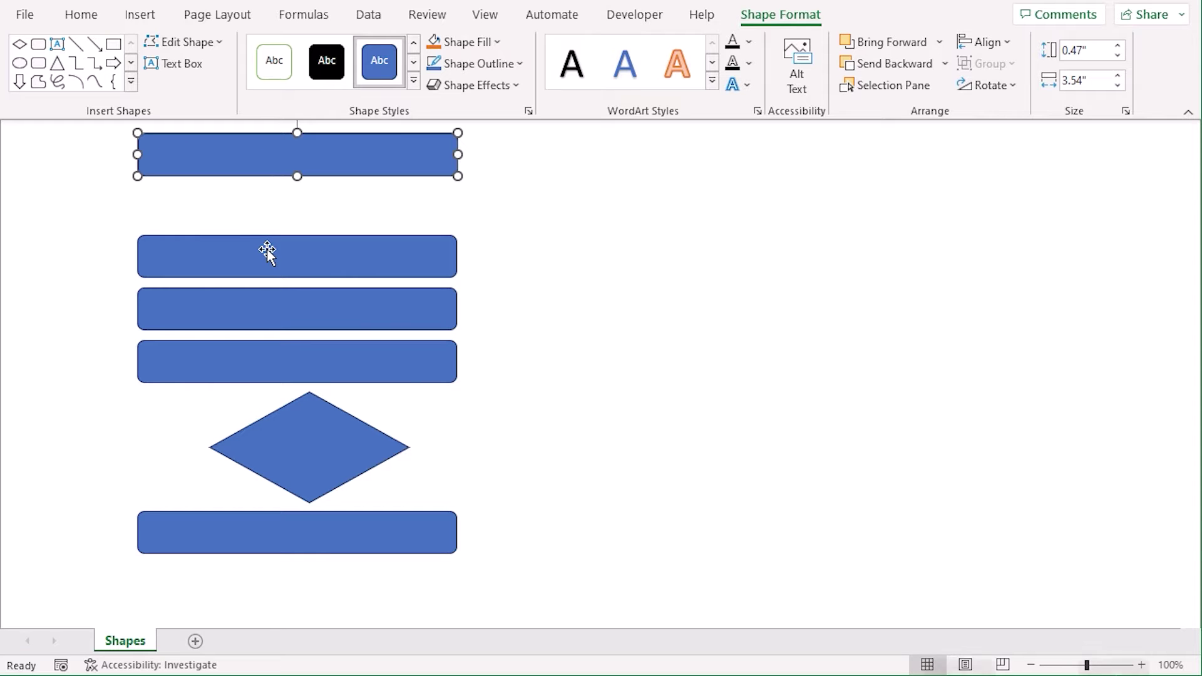
pyautogui.hotkey('ctrl', 'a')
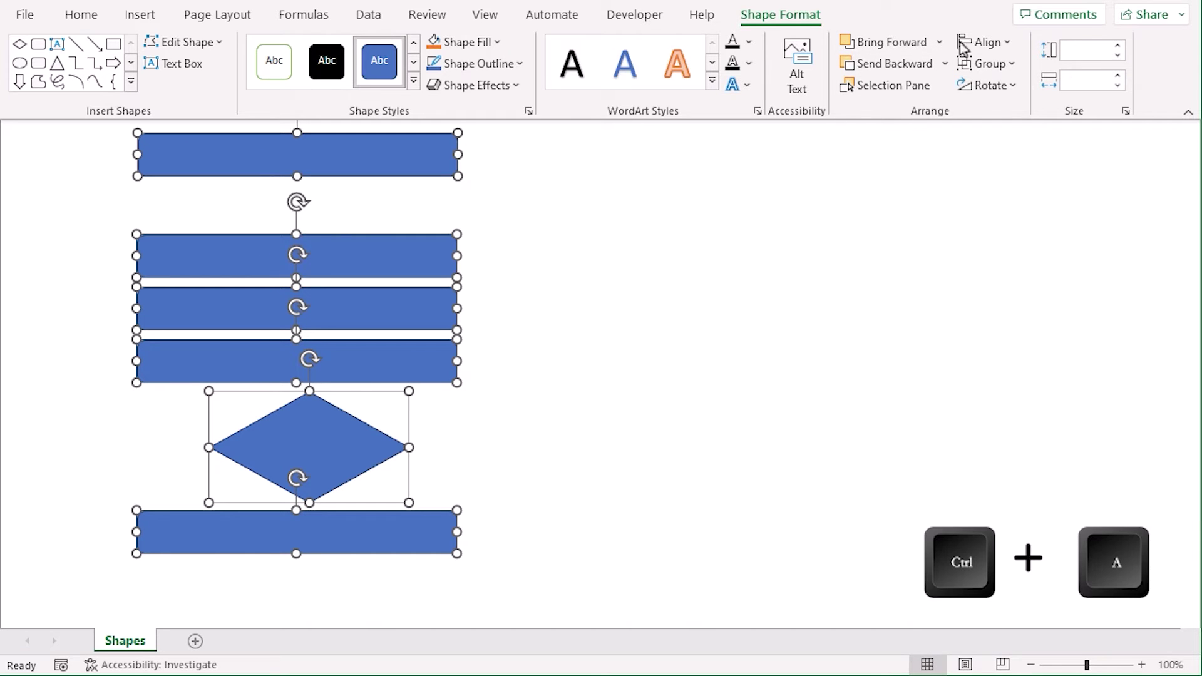
pyautogui.click(985, 43)
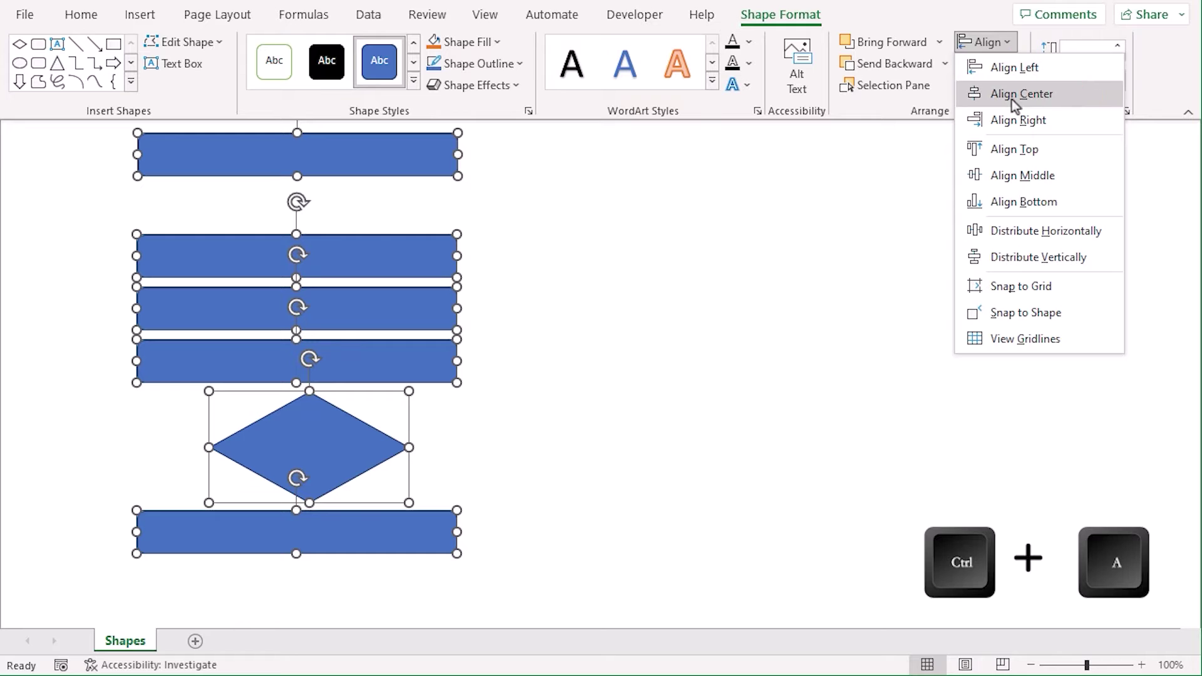
pyautogui.click(1011, 100)
pyautogui.click(986, 42)
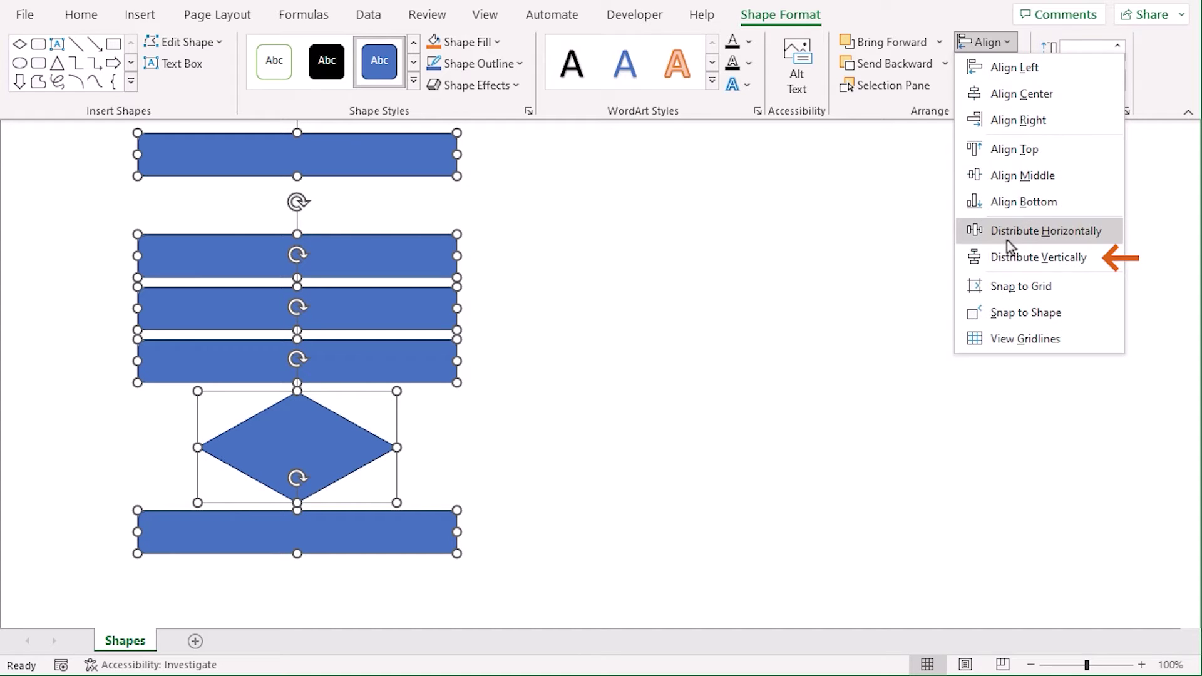
pyautogui.click(1008, 257)
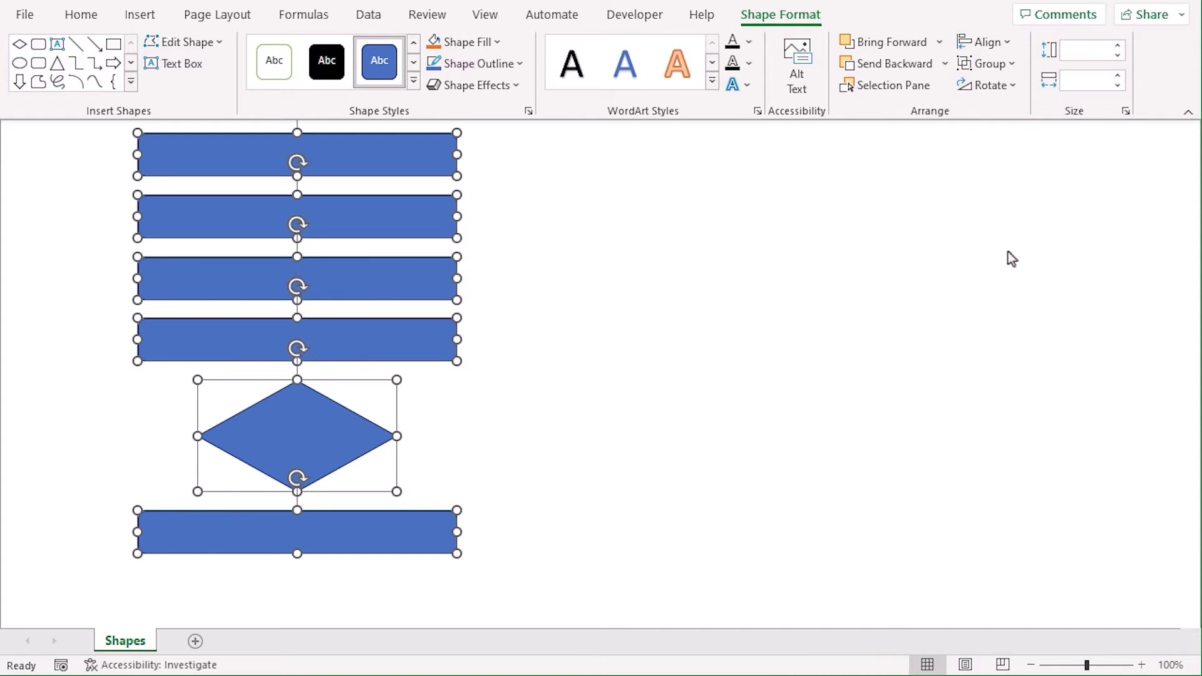
pyautogui.click(630, 416)
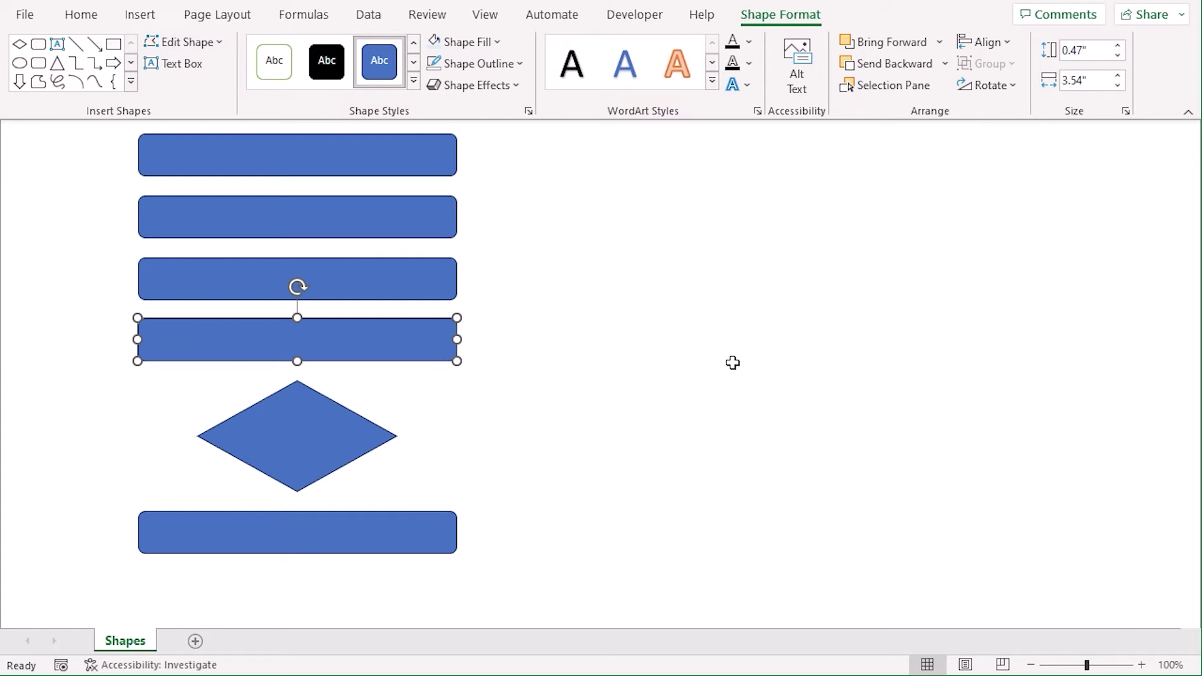
# Fill all six shapes pale blue, set No Outline, and keep text colour Automatic.
pyautogui.hotkey('ctrl', 'a')
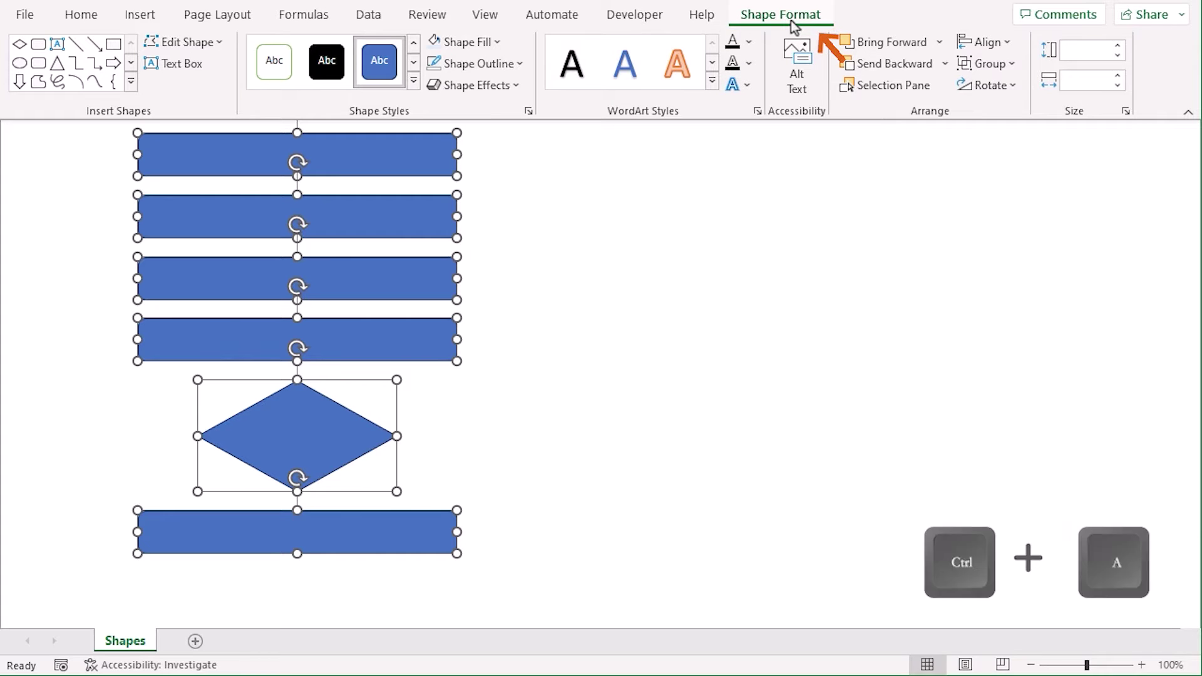
pyautogui.click(498, 42)
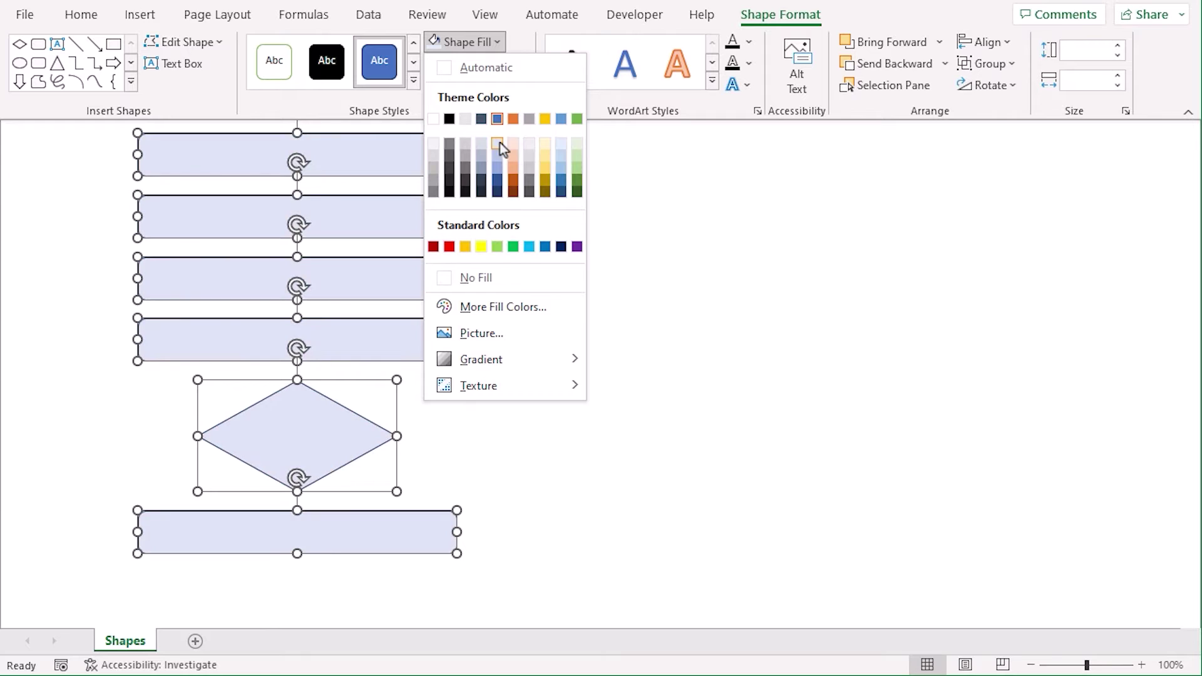
pyautogui.click(498, 142)
pyautogui.click(504, 66)
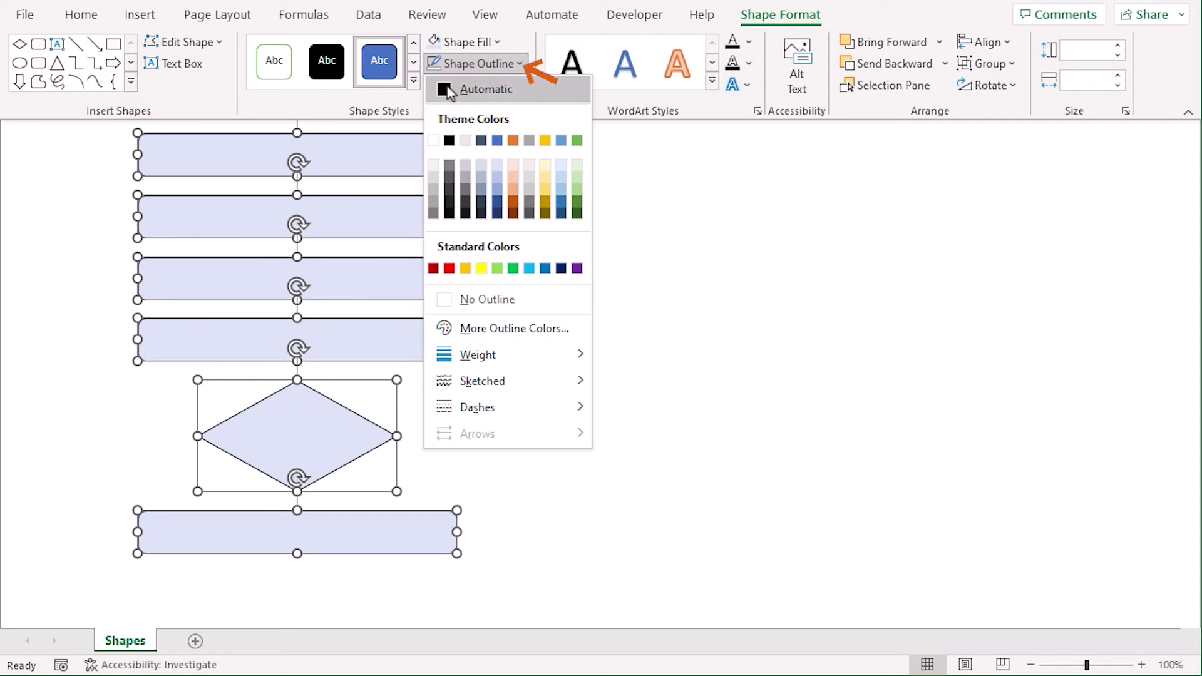
pyautogui.click(504, 301)
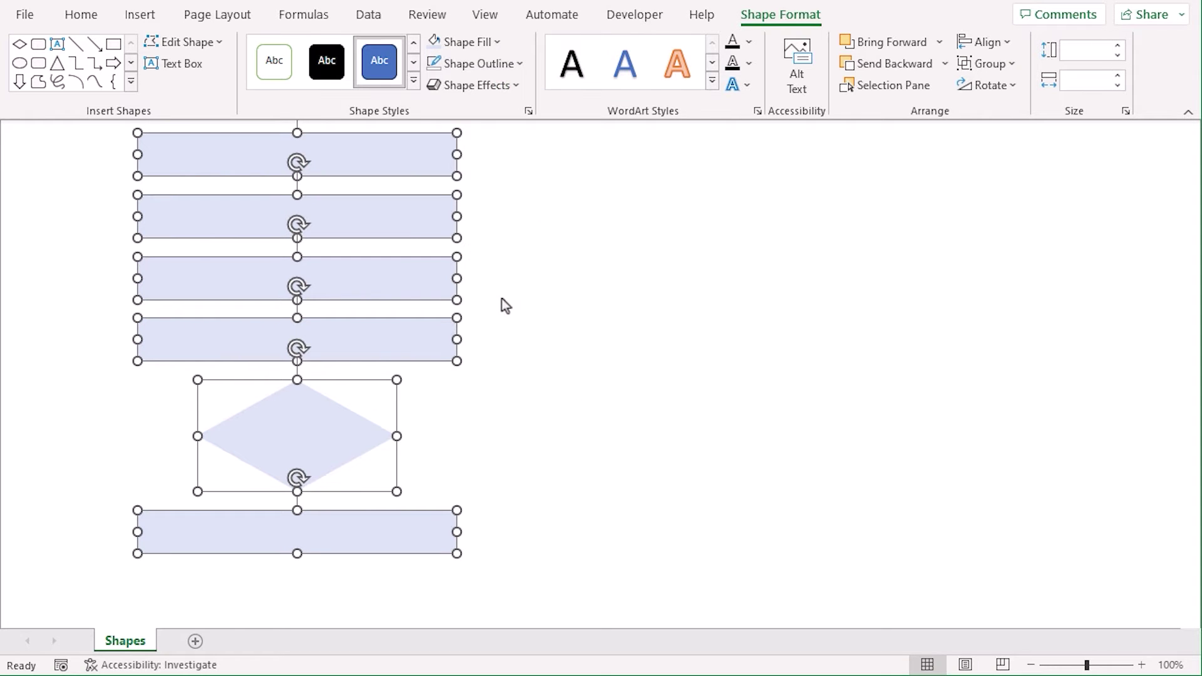
pyautogui.click(746, 46)
pyautogui.click(745, 72)
pyautogui.click(602, 238)
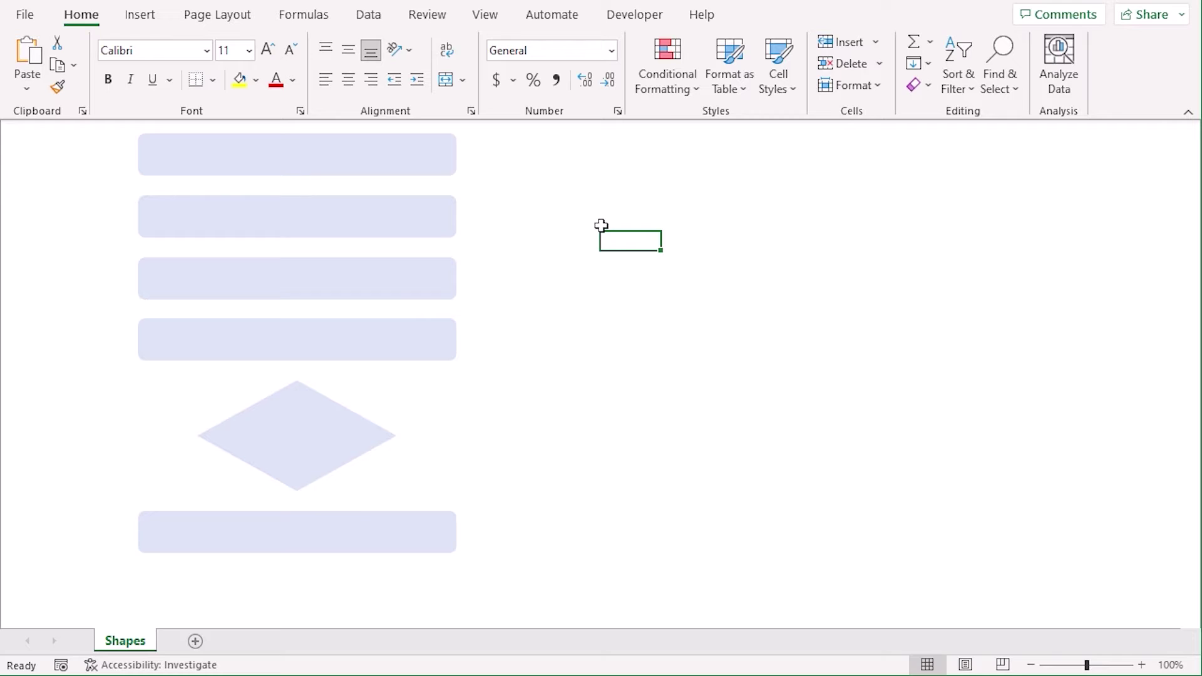
# Label the top three shapes Ask a Question, Perform Research and Build a Hypothesis.
pyautogui.click(404, 155)
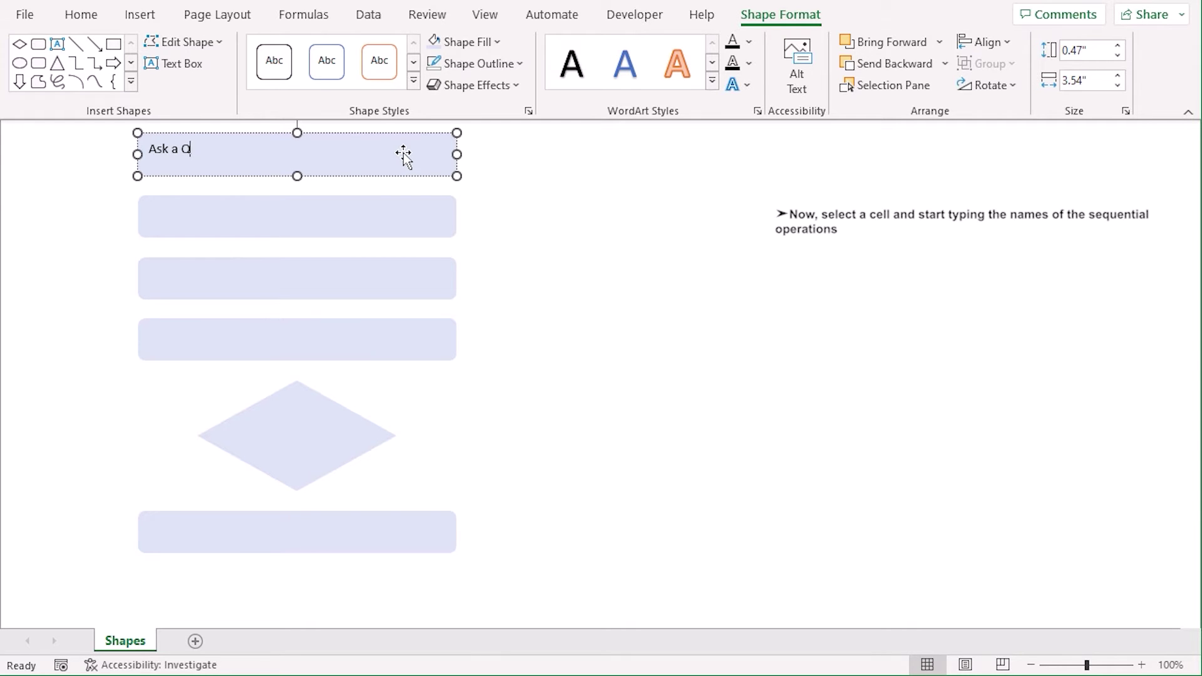
pyautogui.write('ion')
pyautogui.click(415, 212)
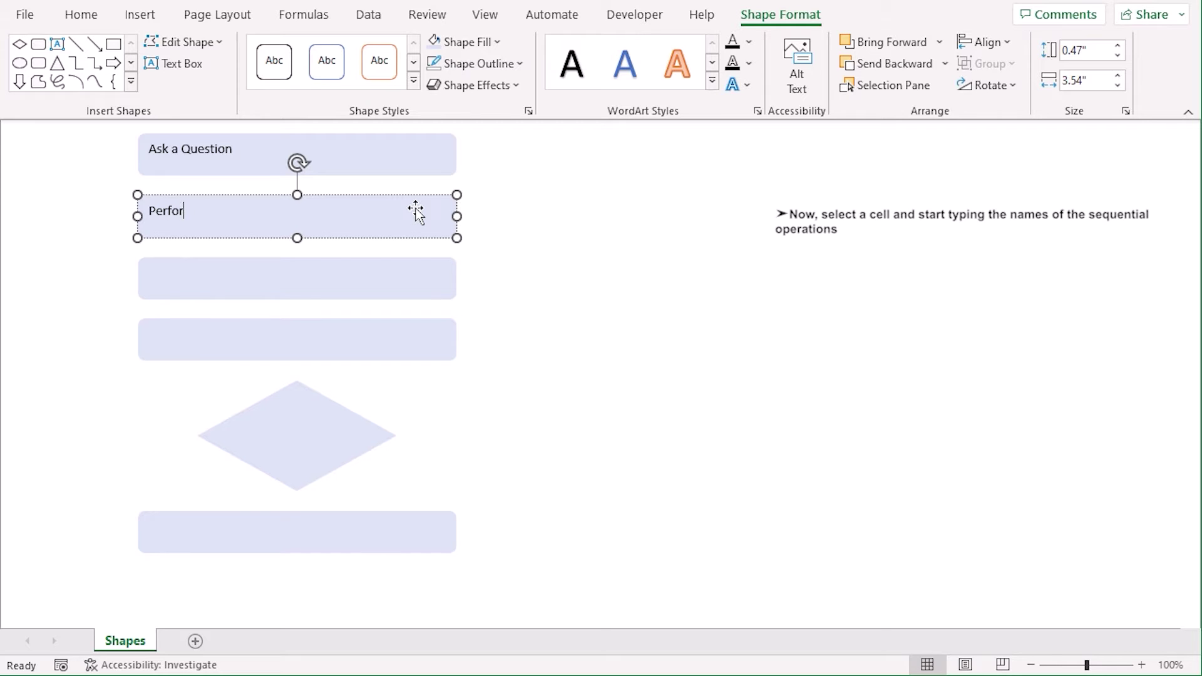
pyautogui.write('Perform Research')
pyautogui.click(403, 278)
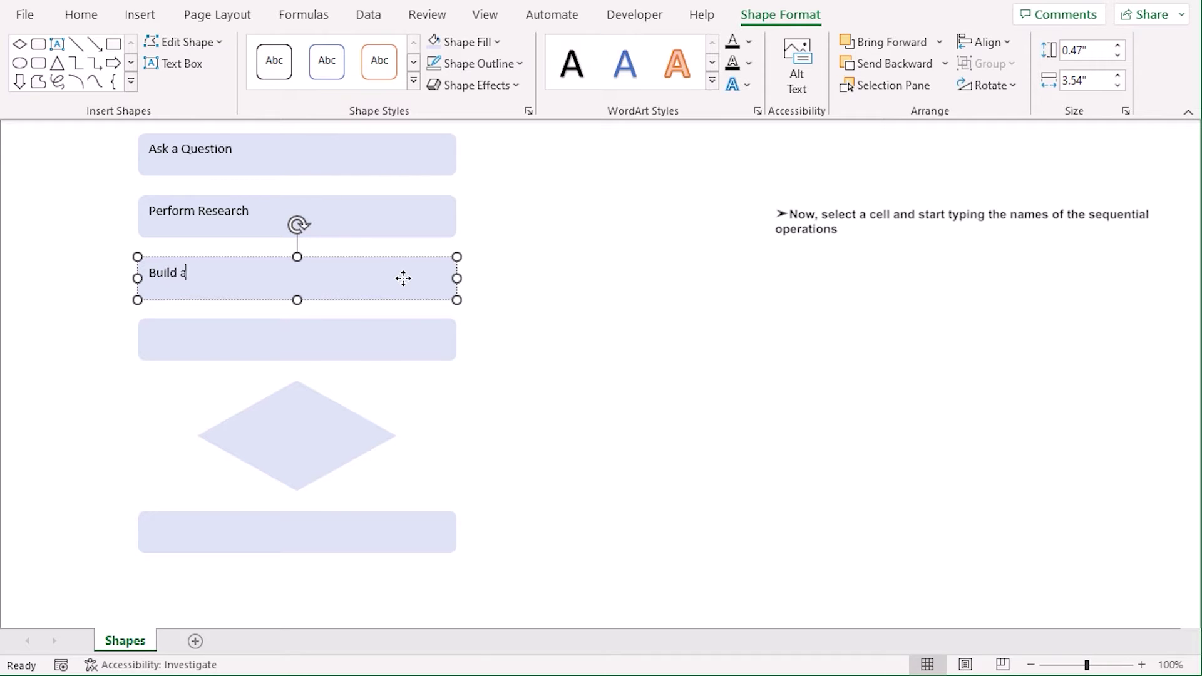
pyautogui.write('Build a Hypothesis')
# Label the fourth box Test with Experiment and the diamond Analyze Data.
pyautogui.click(409, 339)
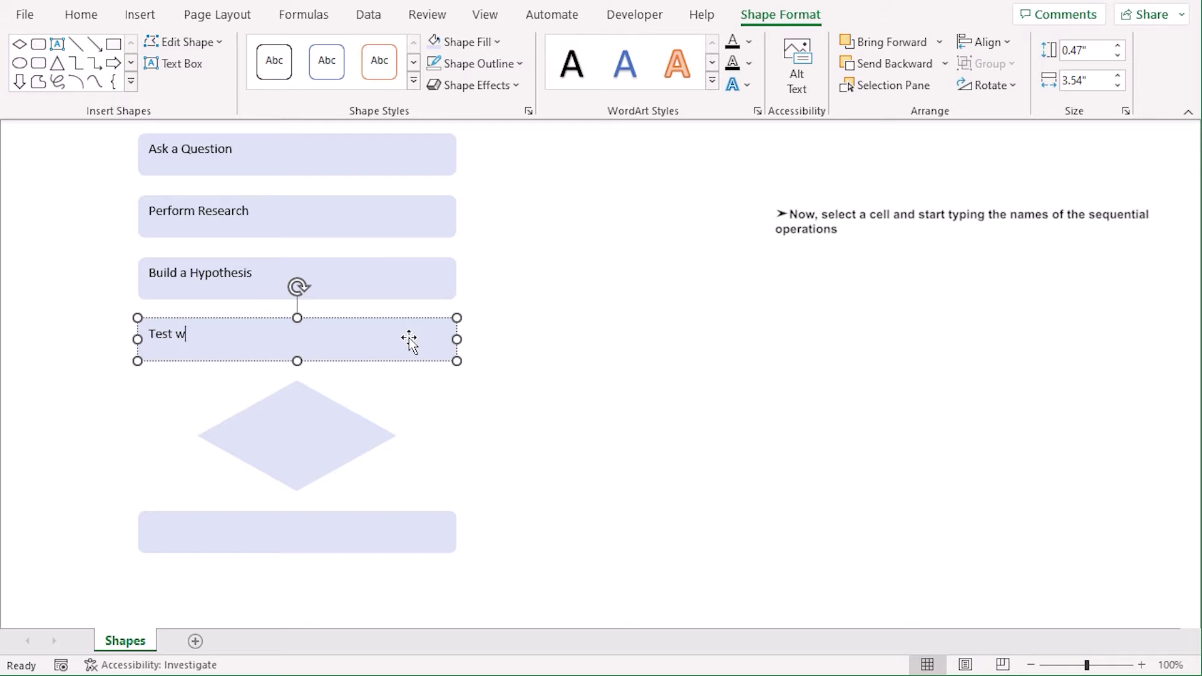
pyautogui.write('Test with Experiment')
pyautogui.click(308, 460)
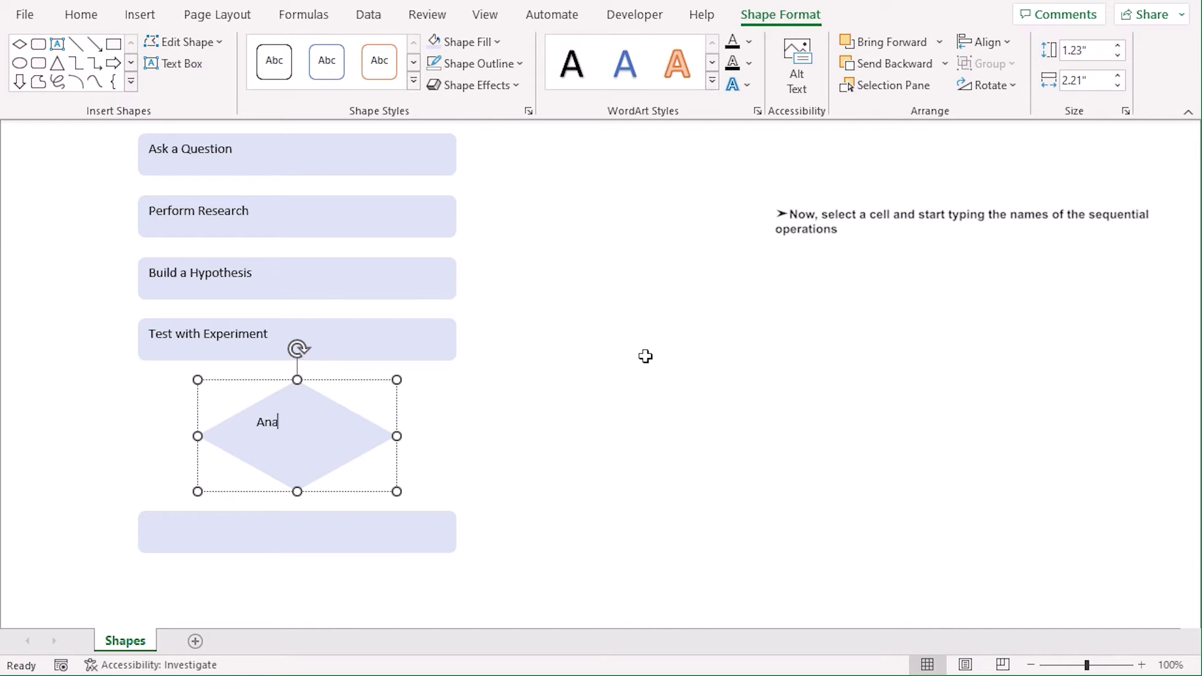
pyautogui.write('Analyze Data')
pyautogui.click(367, 528)
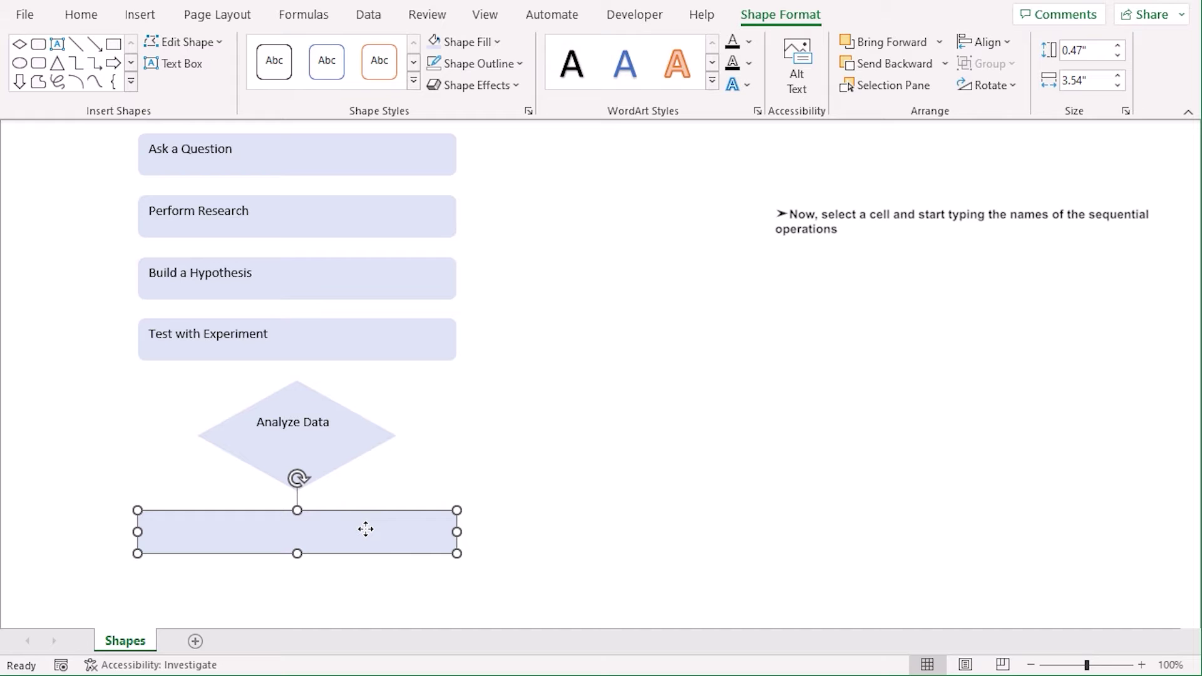
# Type Conclusion in the bottom box, then make all labels bold, 14 pt and centred.
pyautogui.write('Conclusion')
pyautogui.hotkey('ctrl', 'a')
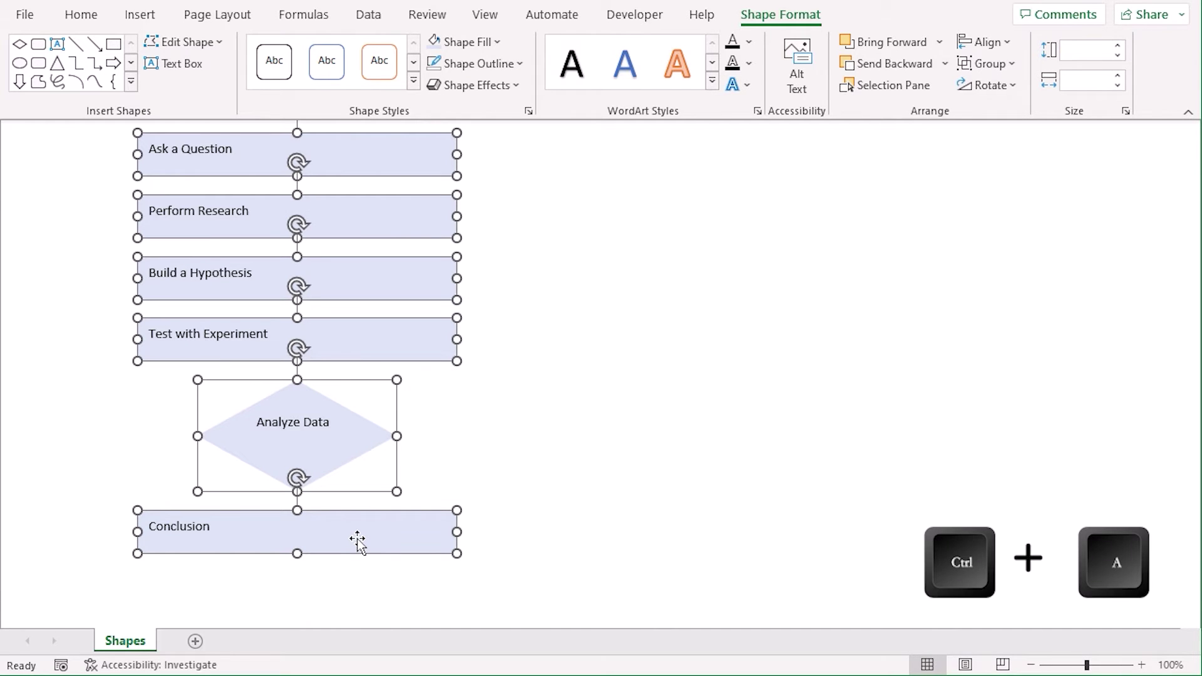
pyautogui.click(88, 23)
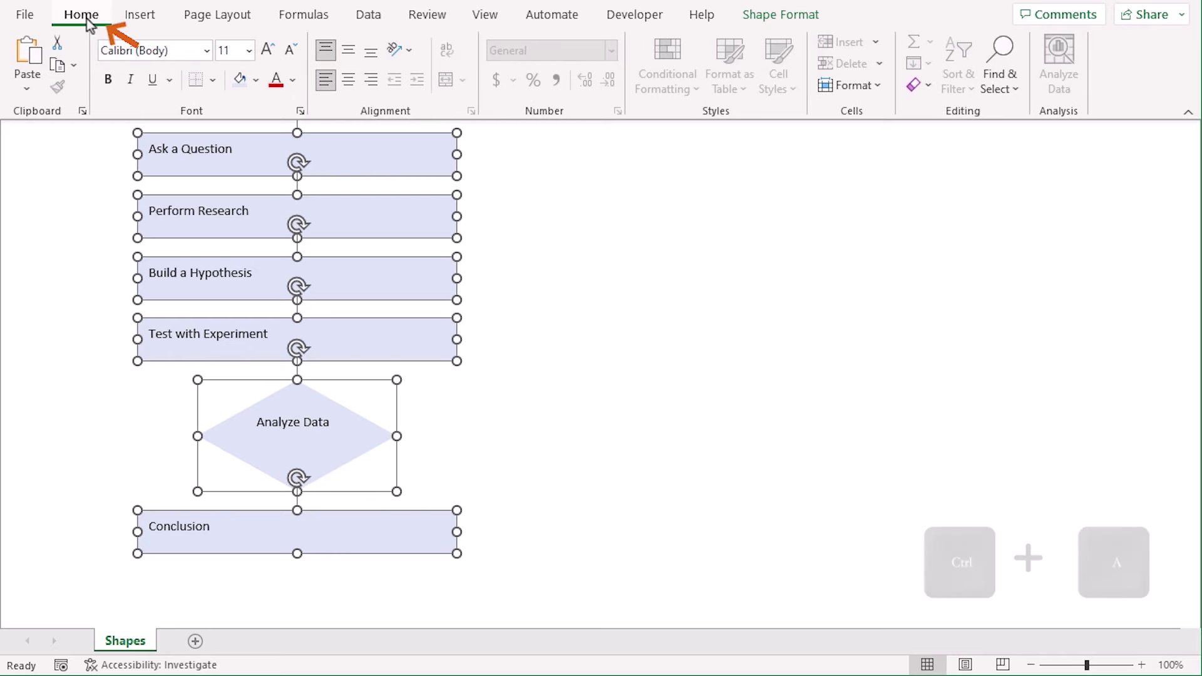
pyautogui.click(351, 85)
pyautogui.click(345, 55)
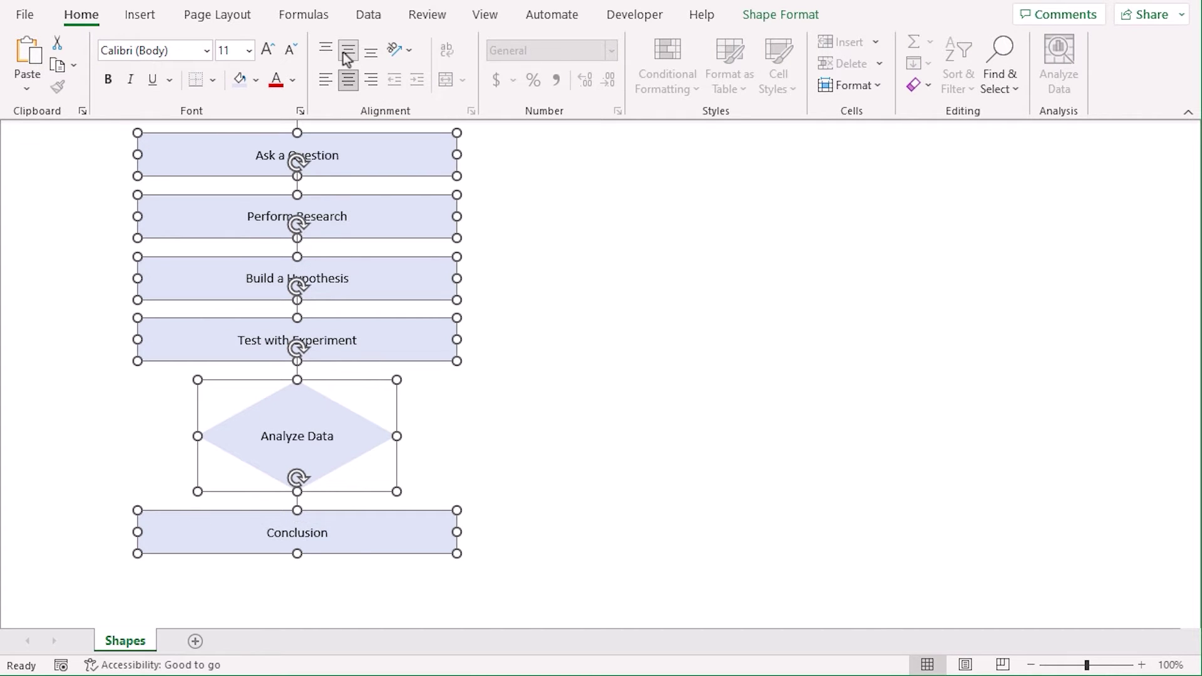
pyautogui.click(268, 53)
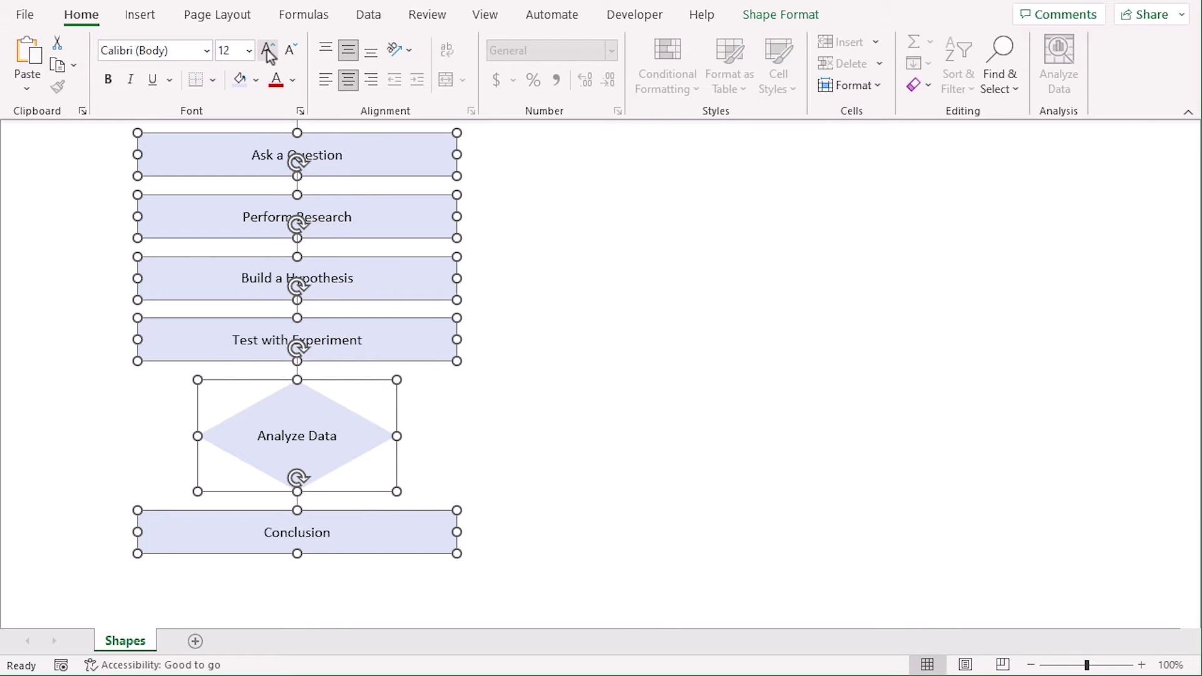
pyautogui.click(268, 52)
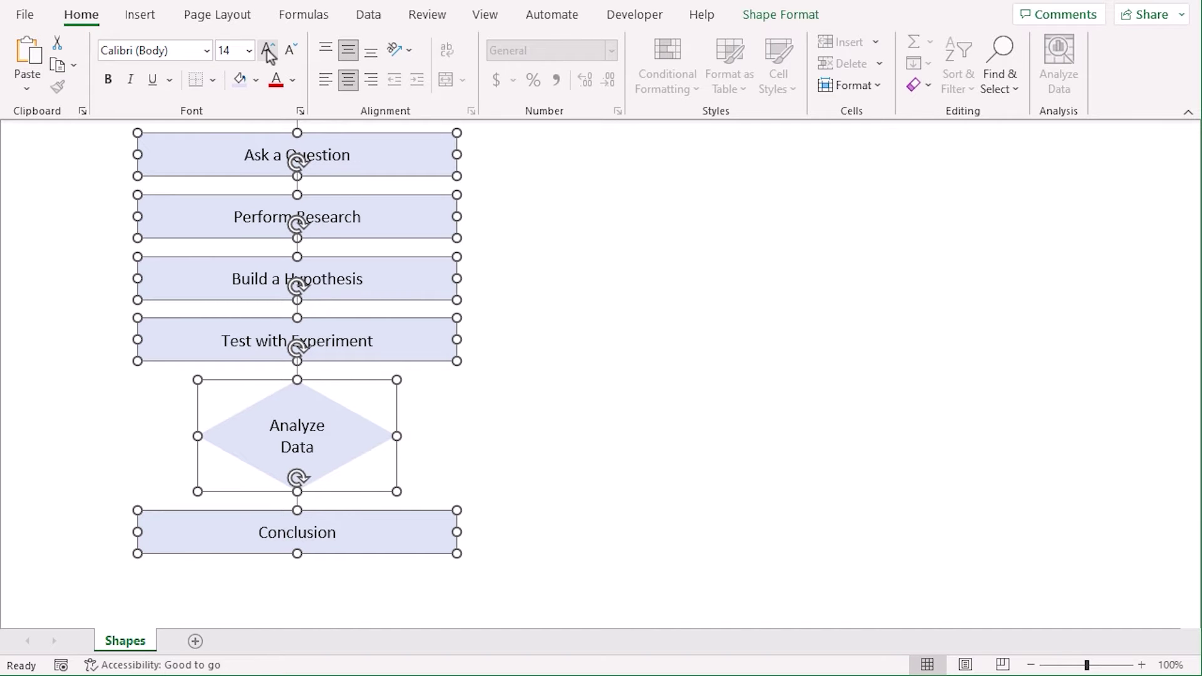
pyautogui.click(109, 81)
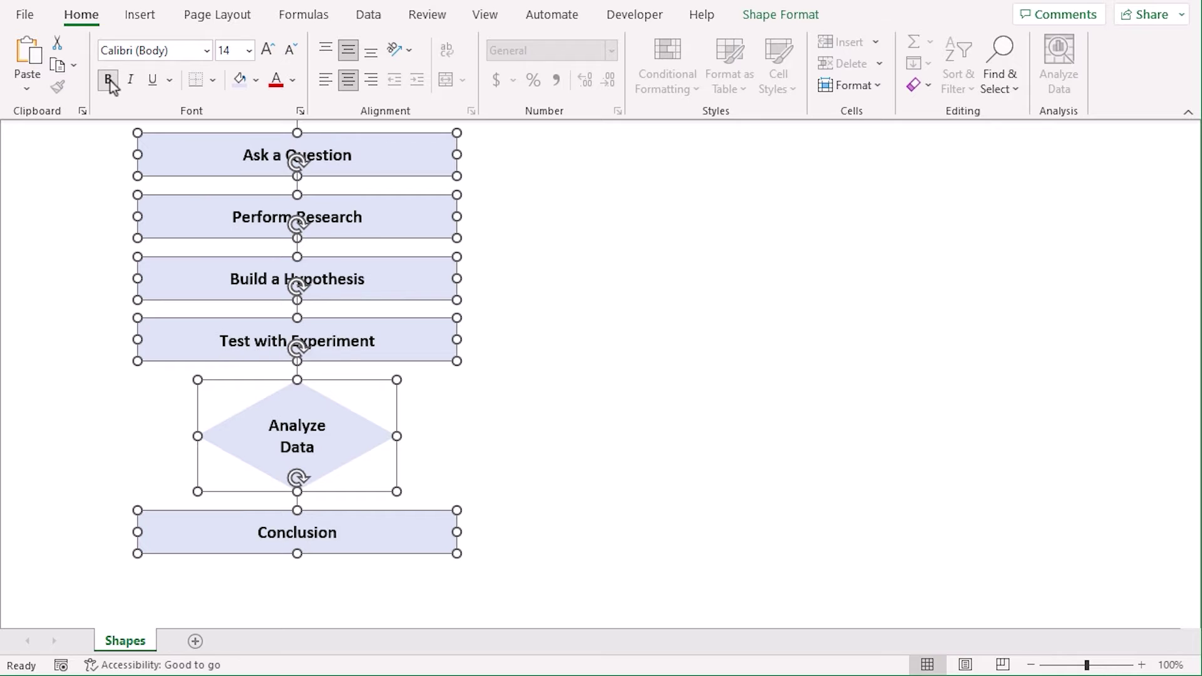
pyautogui.click(740, 343)
pyautogui.click(297, 154)
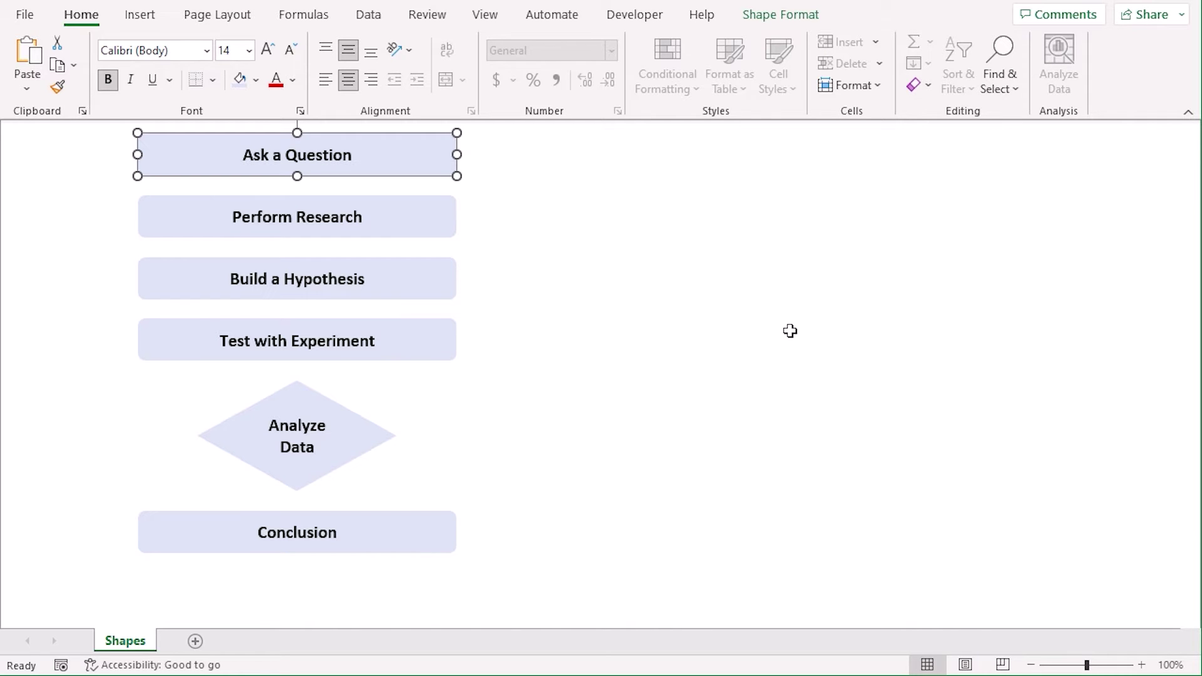
# Draw a short downward arrow below Ask a Question with a blue line style.
pyautogui.click(788, 15)
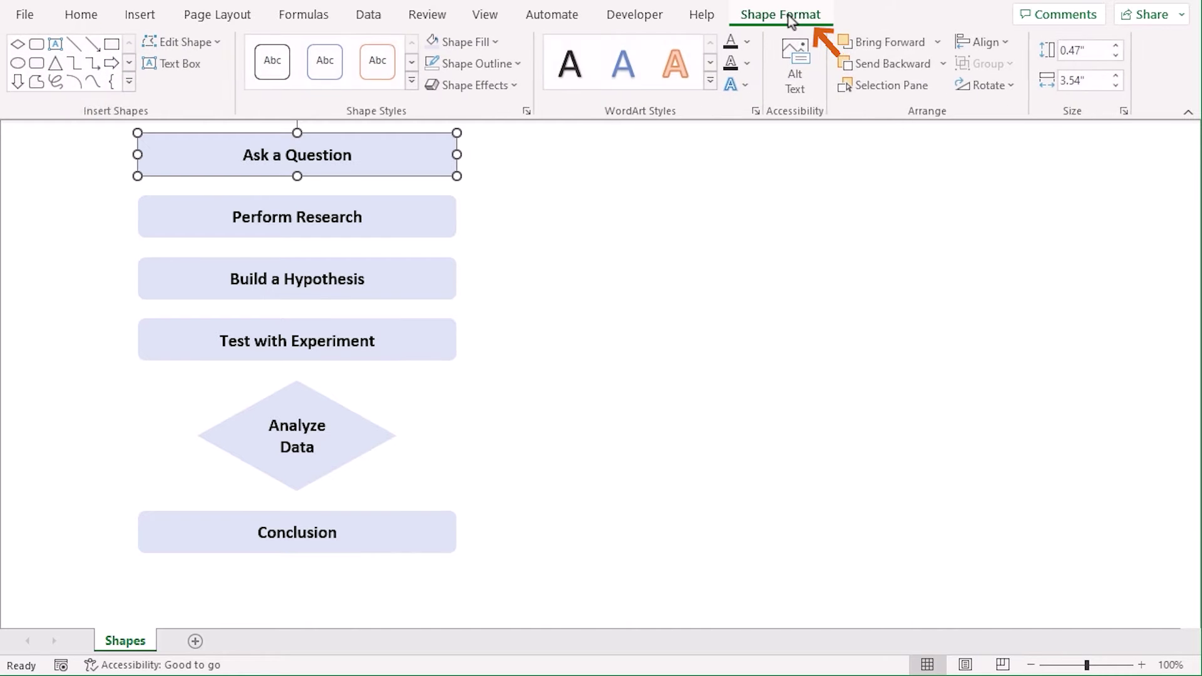
pyautogui.click(95, 53)
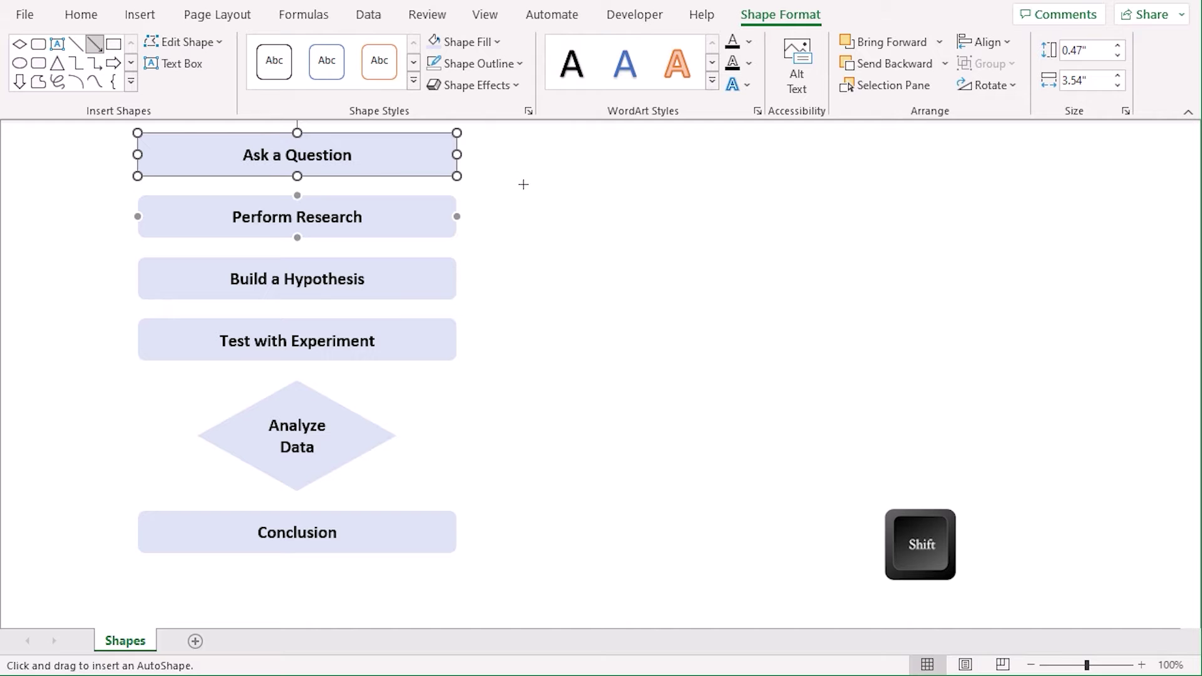
pyautogui.moveTo(512, 176)
pyautogui.mouseDown()
pyautogui.moveTo(511, 201)
pyautogui.moveTo(303, 186)
pyautogui.mouseUp()
pyautogui.click(411, 84)
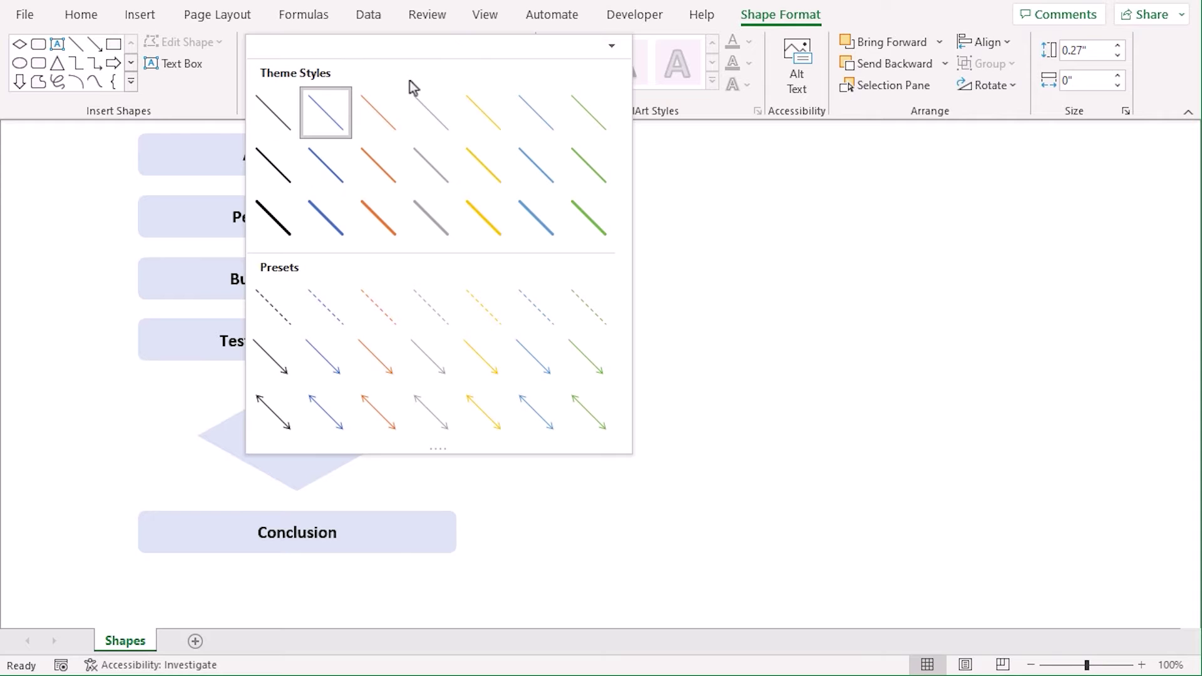
pyautogui.click(332, 216)
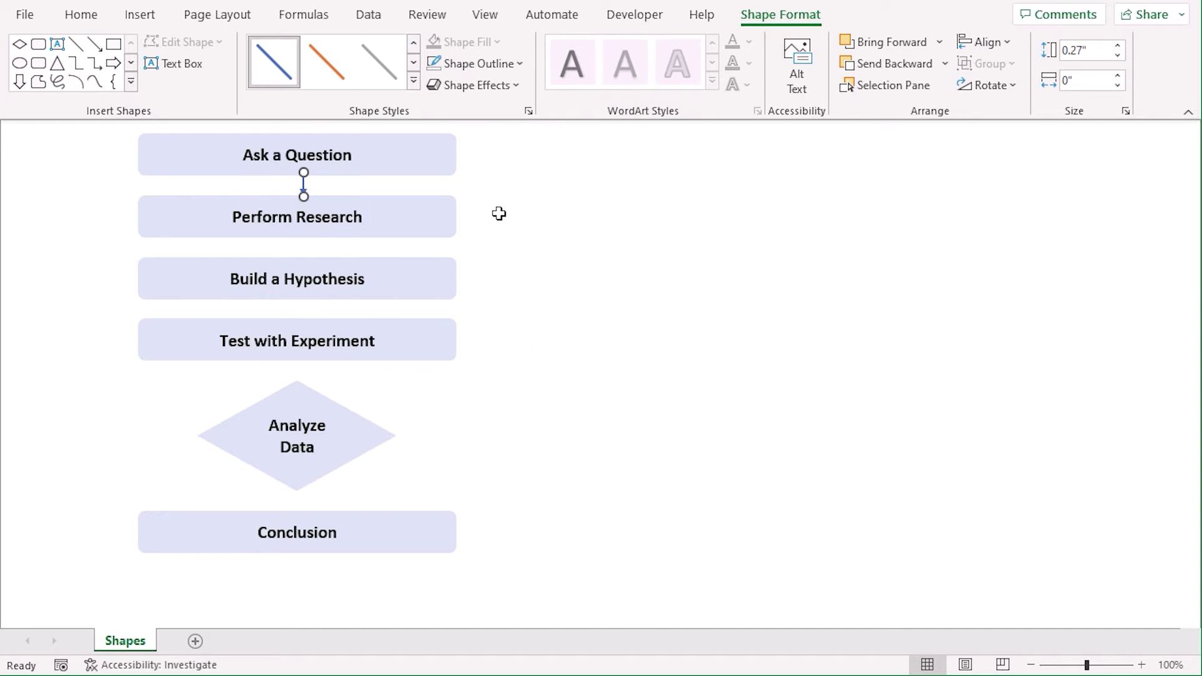
pyautogui.click(526, 208)
# Copy the arrow straight down to link each remaining step to the next.
pyautogui.click(303, 182)
pyautogui.hotkey('ctrl', 'shift')
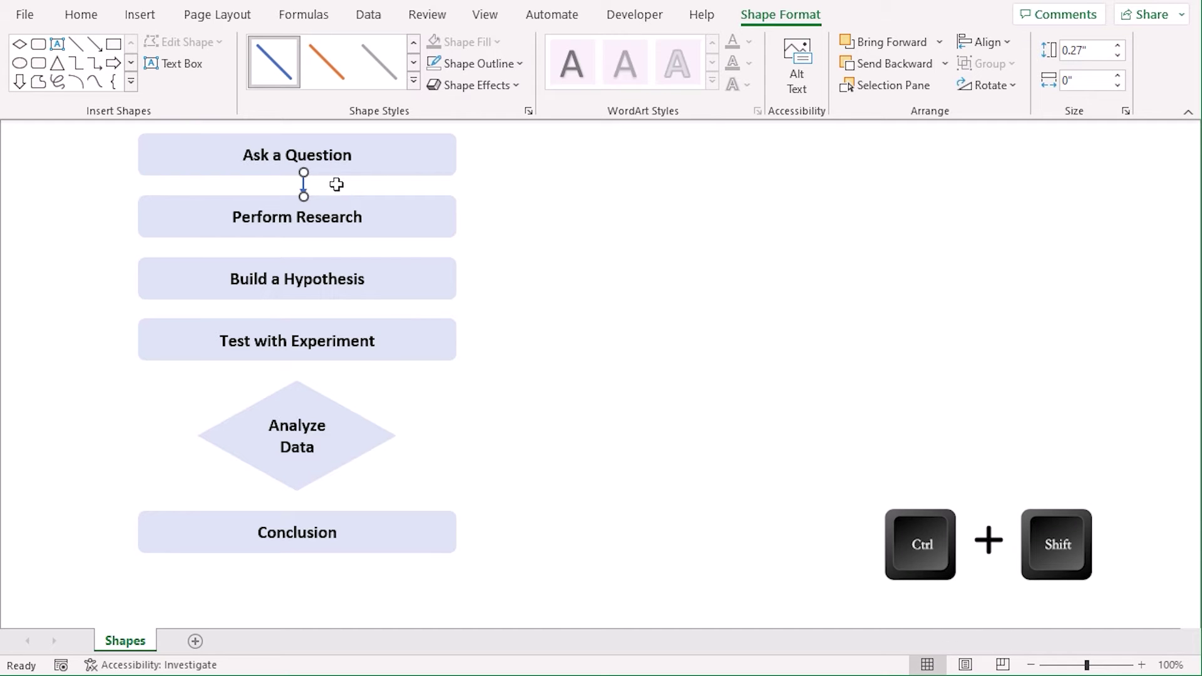
pyautogui.moveTo(303, 193); pyautogui.dragTo(297, 501)
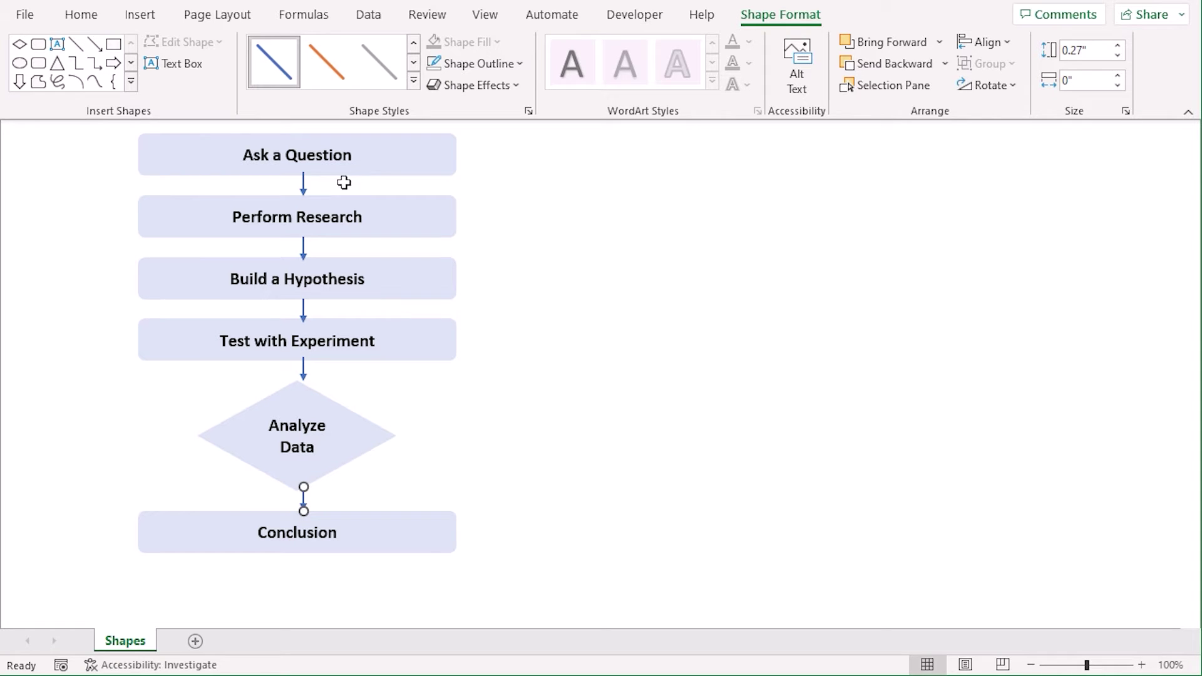
pyautogui.click(302, 182)
pyautogui.keyDown('shift'); pyautogui.click(304, 249); pyautogui.keyUp('shift')
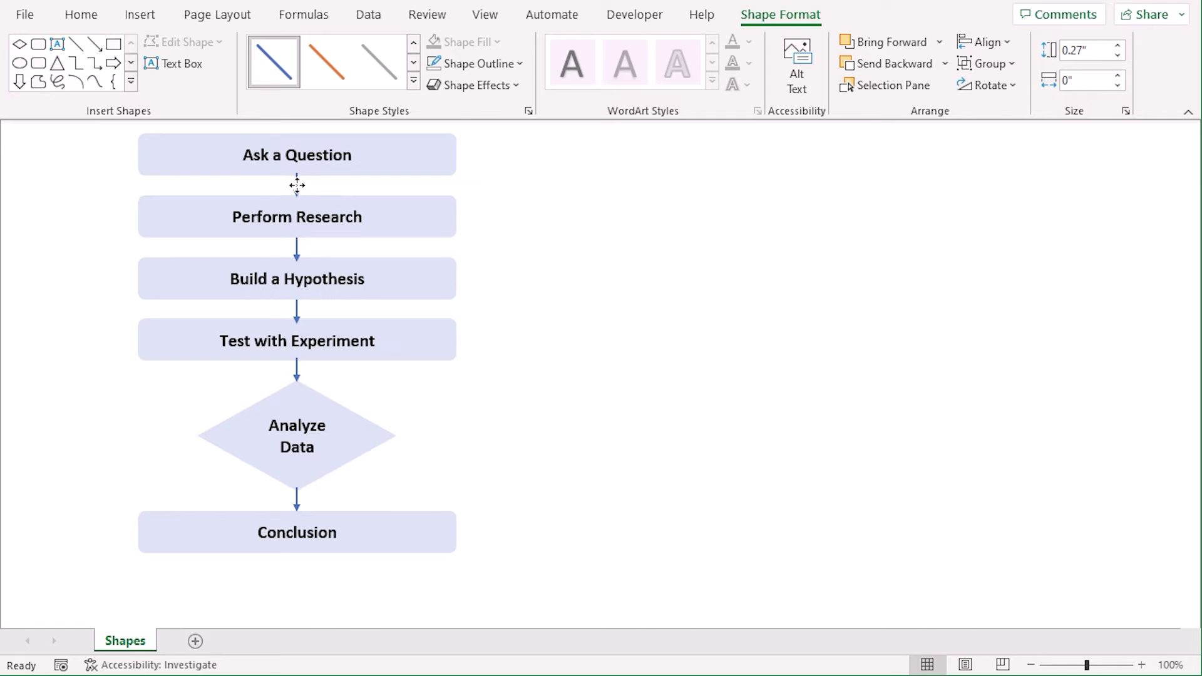
pyautogui.click(601, 419)
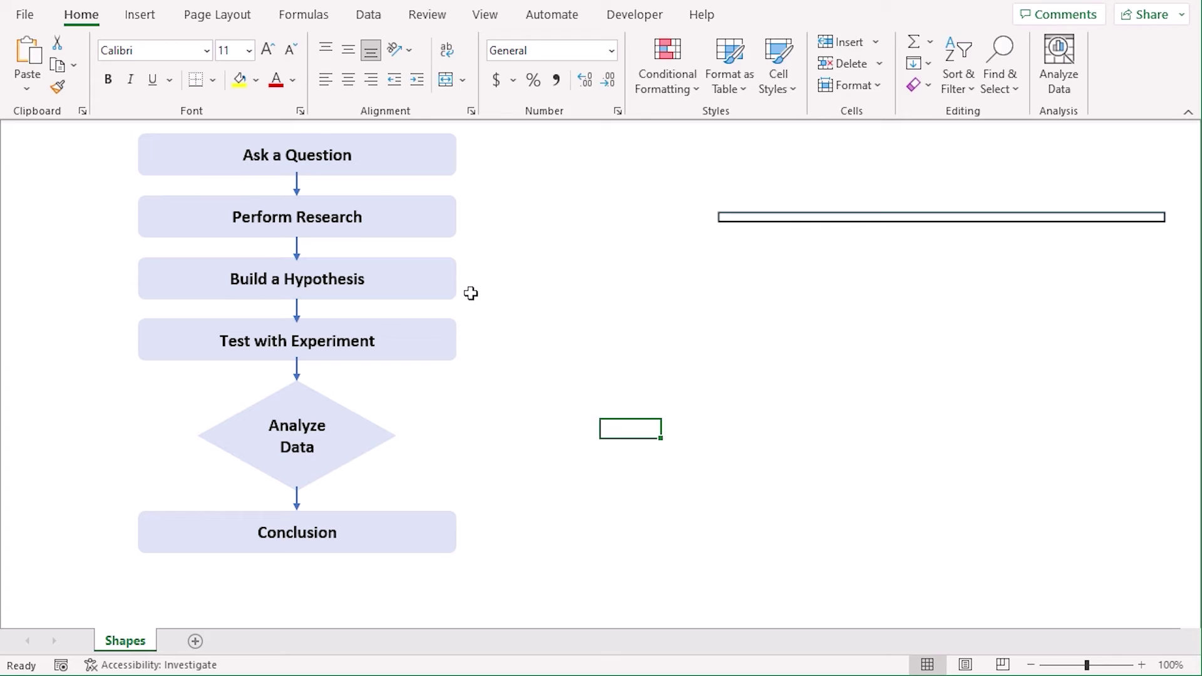
# Draw an elbow connector from Analyze Data's left point back to Test with Experiment.
pyautogui.click(434, 339)
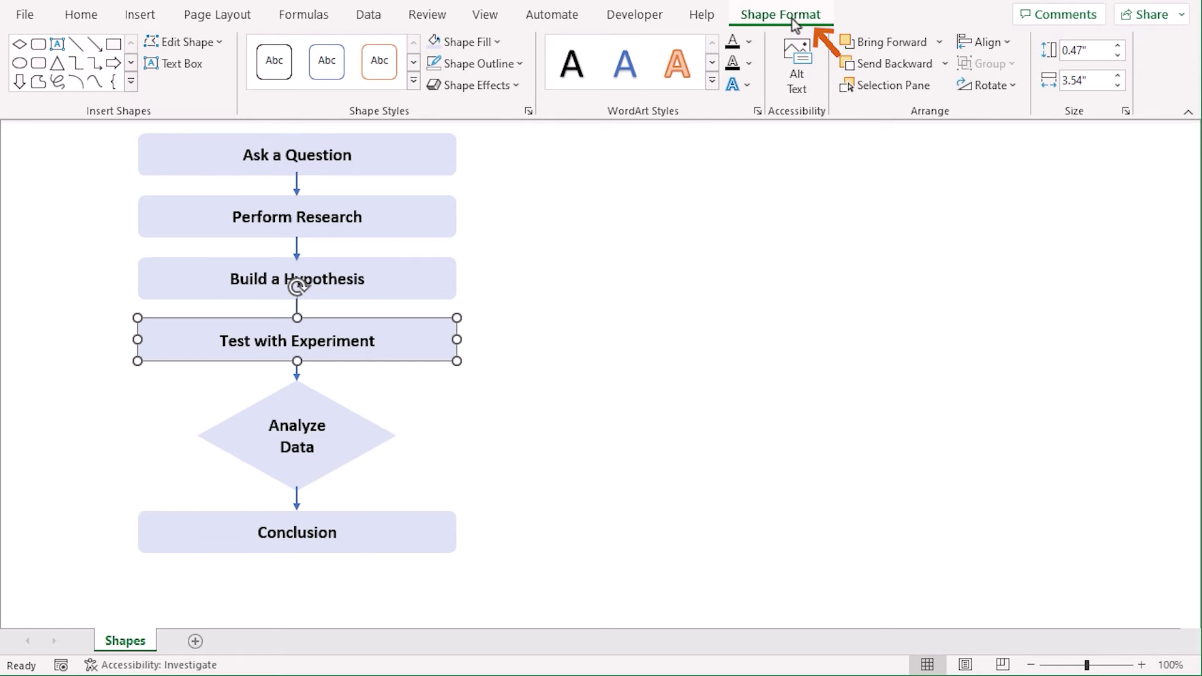
pyautogui.click(94, 64)
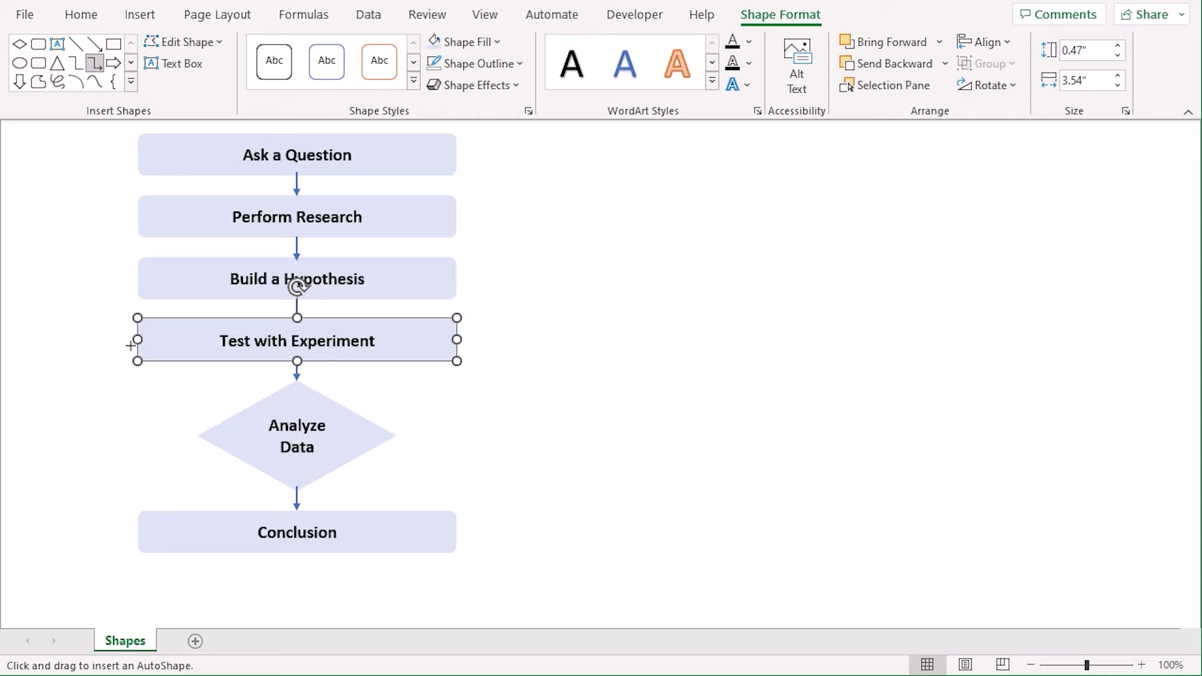
pyautogui.moveTo(172, 440)
pyautogui.mouseDown()
pyautogui.moveTo(67, 338)
pyautogui.moveTo(46, 342)
pyautogui.moveTo(136, 341)
pyautogui.mouseUp()
pyautogui.click(45, 394)
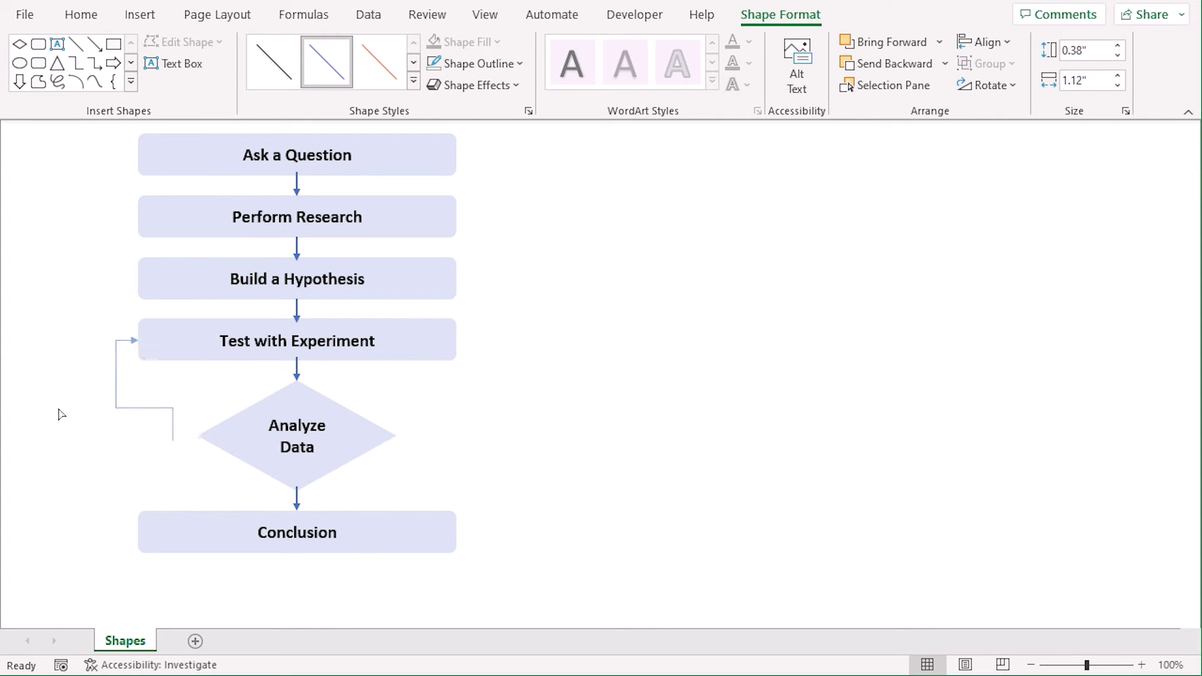
pyautogui.moveTo(172, 440); pyautogui.dragTo(198, 436)
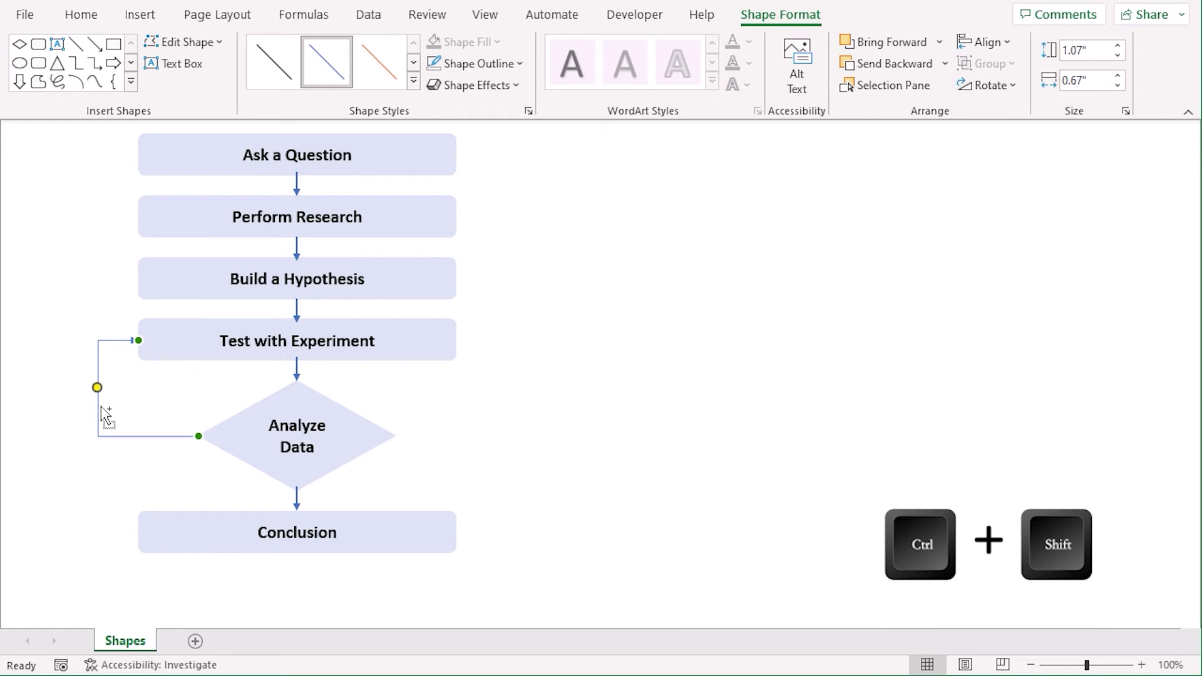
# Copy the connector to Analyze Data's right point and link it to Build a Hypothesis.
pyautogui.moveTo(100, 411); pyautogui.dragTo(501, 416)
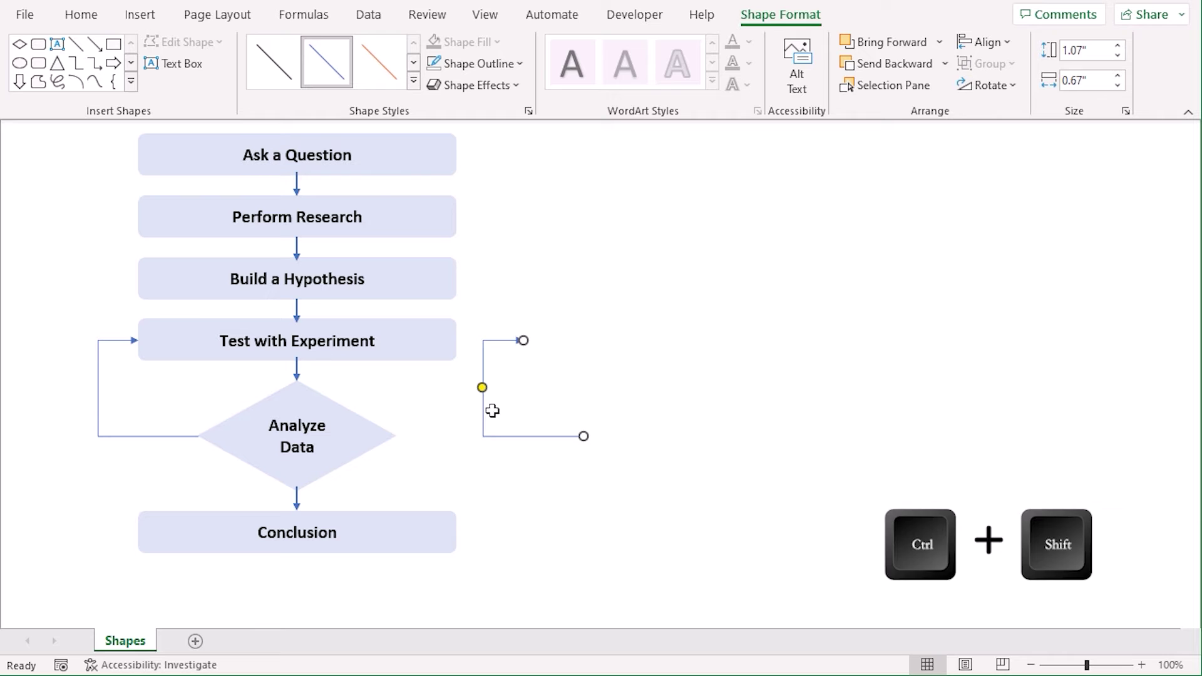
pyautogui.moveTo(584, 438); pyautogui.dragTo(398, 436)
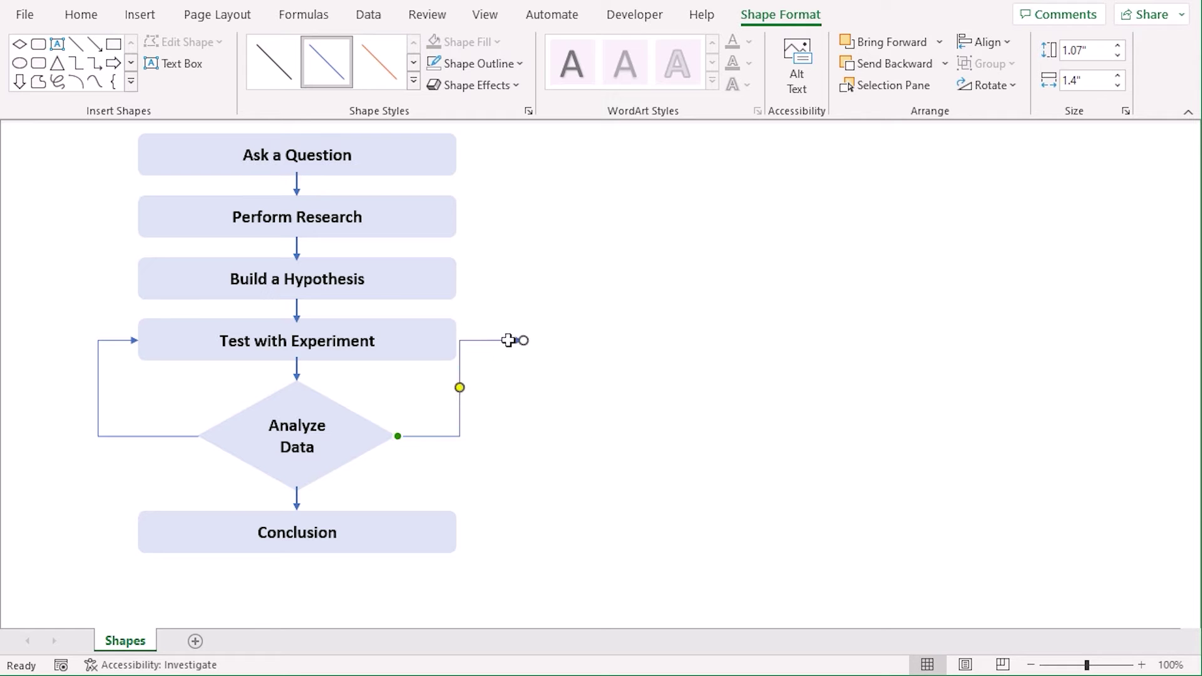
pyautogui.moveTo(519, 340); pyautogui.dragTo(457, 278)
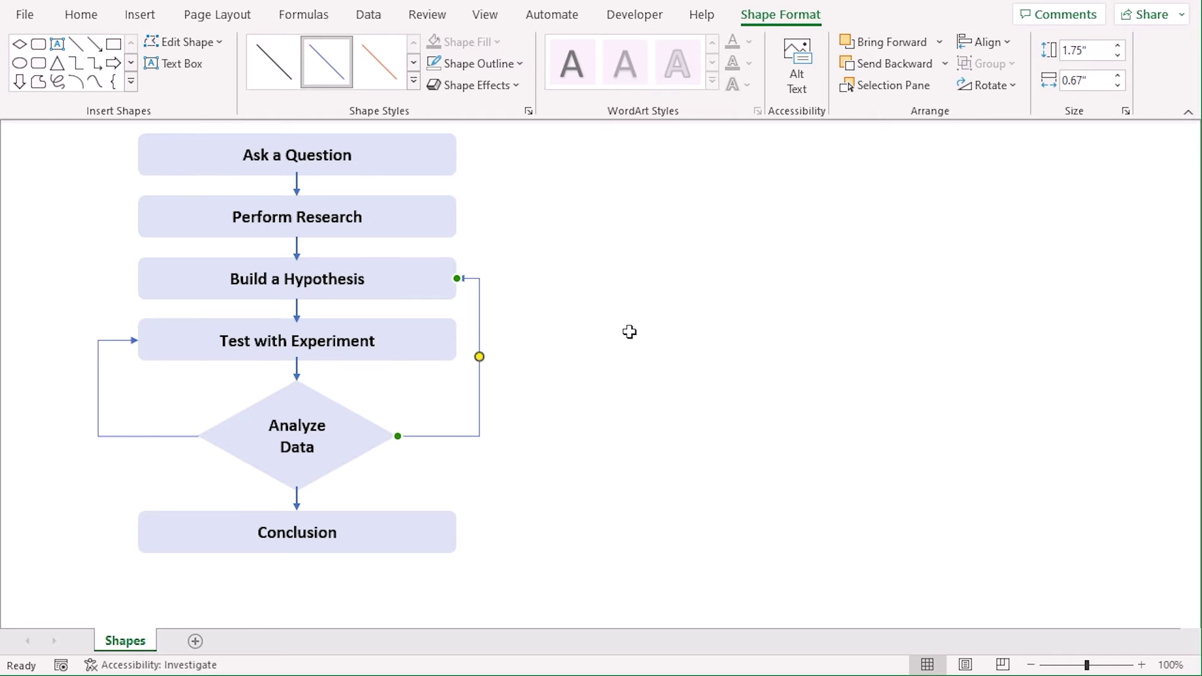
pyautogui.click(629, 331)
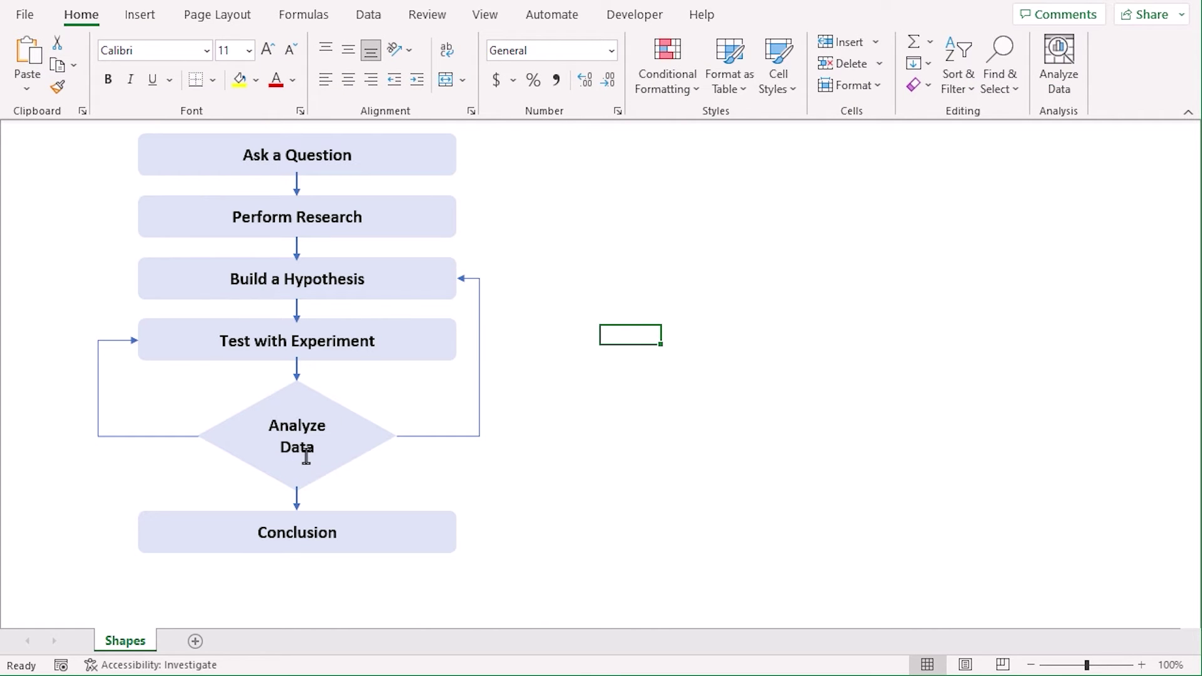
# Apply the blue theme line style to both loop-back connectors.
pyautogui.click(169, 435)
pyautogui.keyDown('shift'); pyautogui.click(445, 435); pyautogui.keyUp('shift')
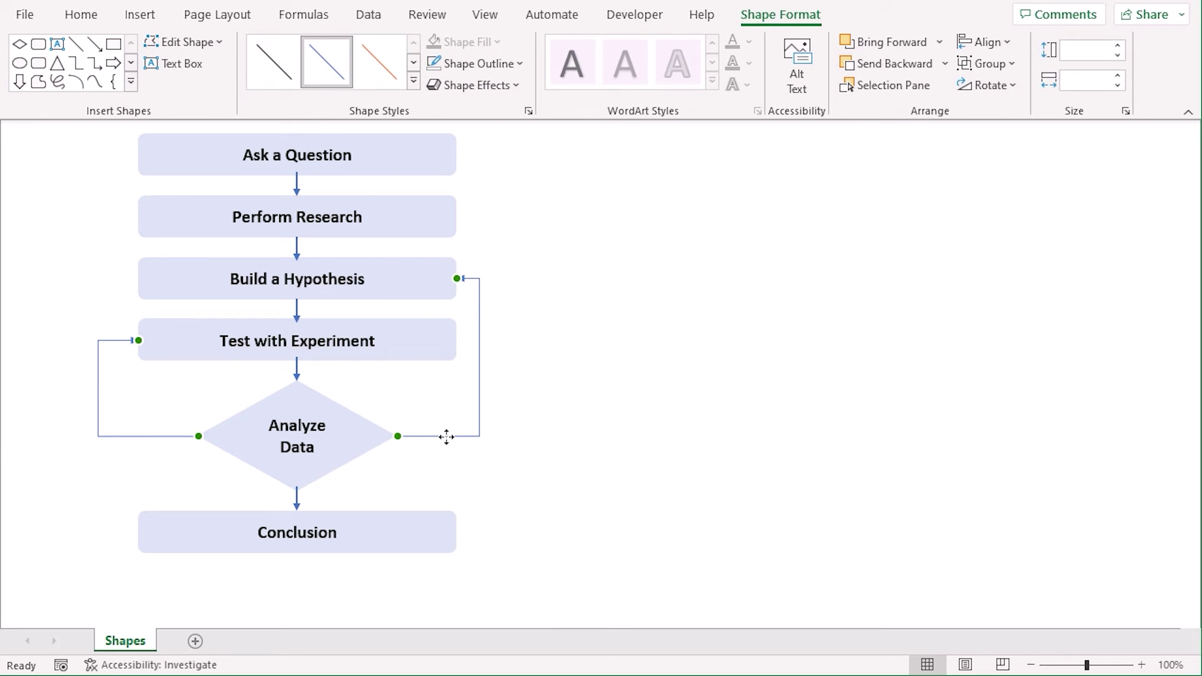
pyautogui.click(413, 80)
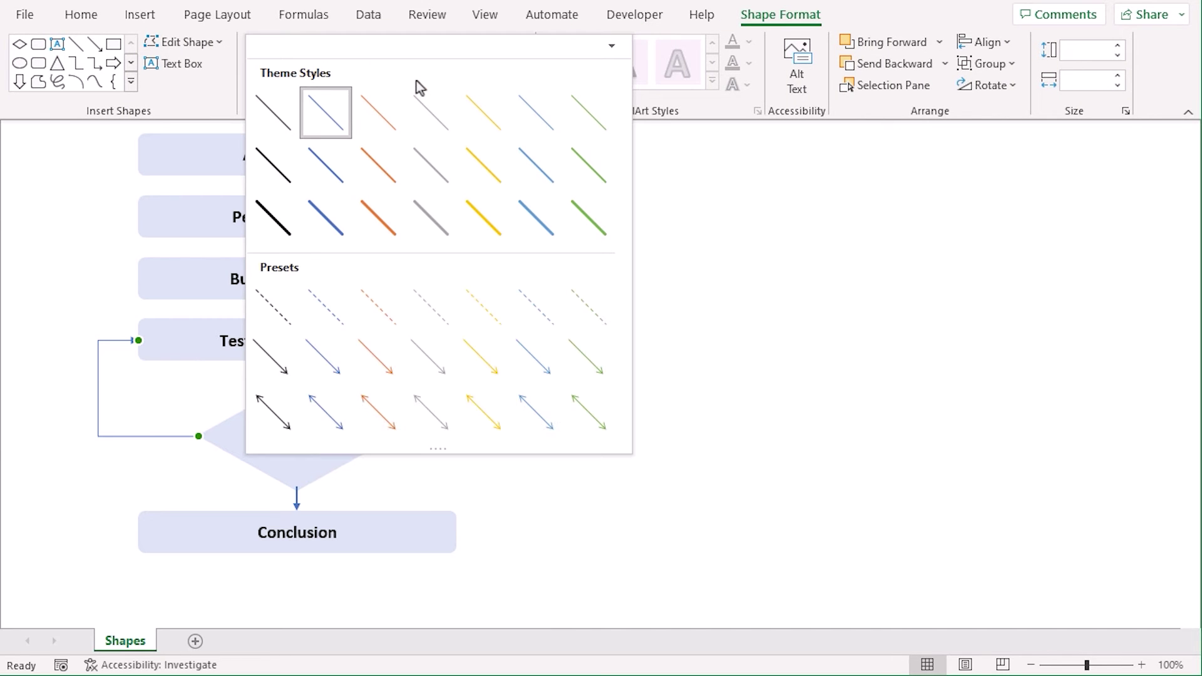
pyautogui.click(347, 188)
pyautogui.click(141, 482)
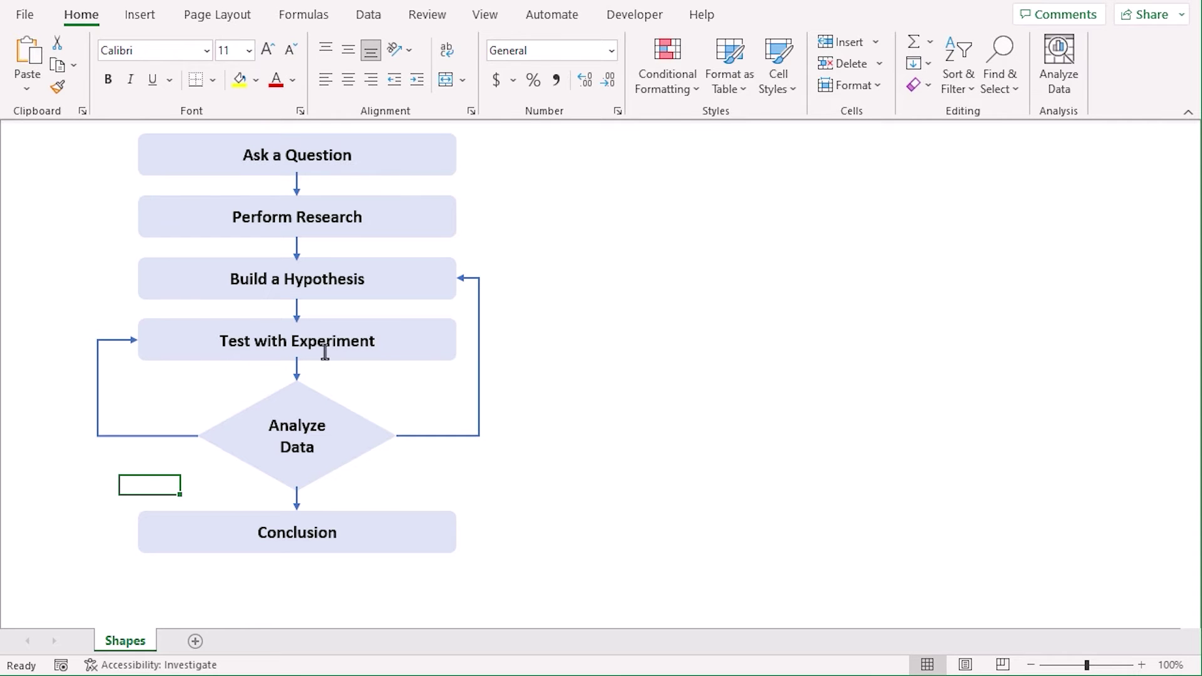
# Draw a tall text box left of the left loop and type 'Inconclusive'.
pyautogui.click(183, 341)
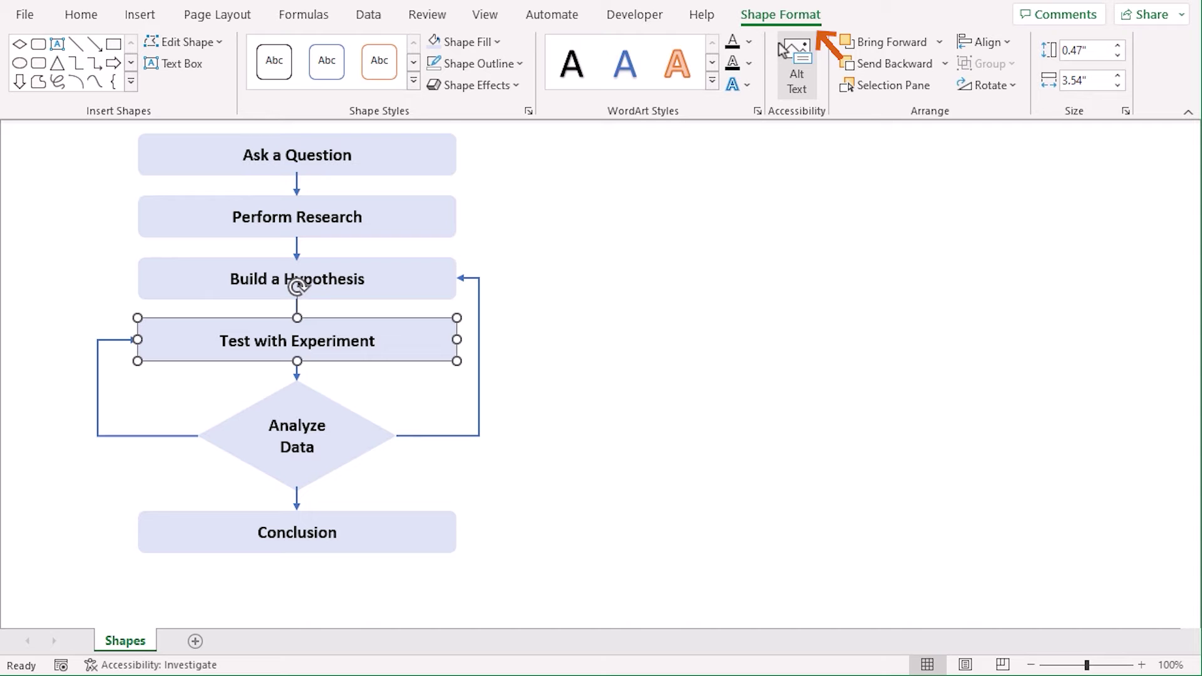
pyautogui.click(182, 68)
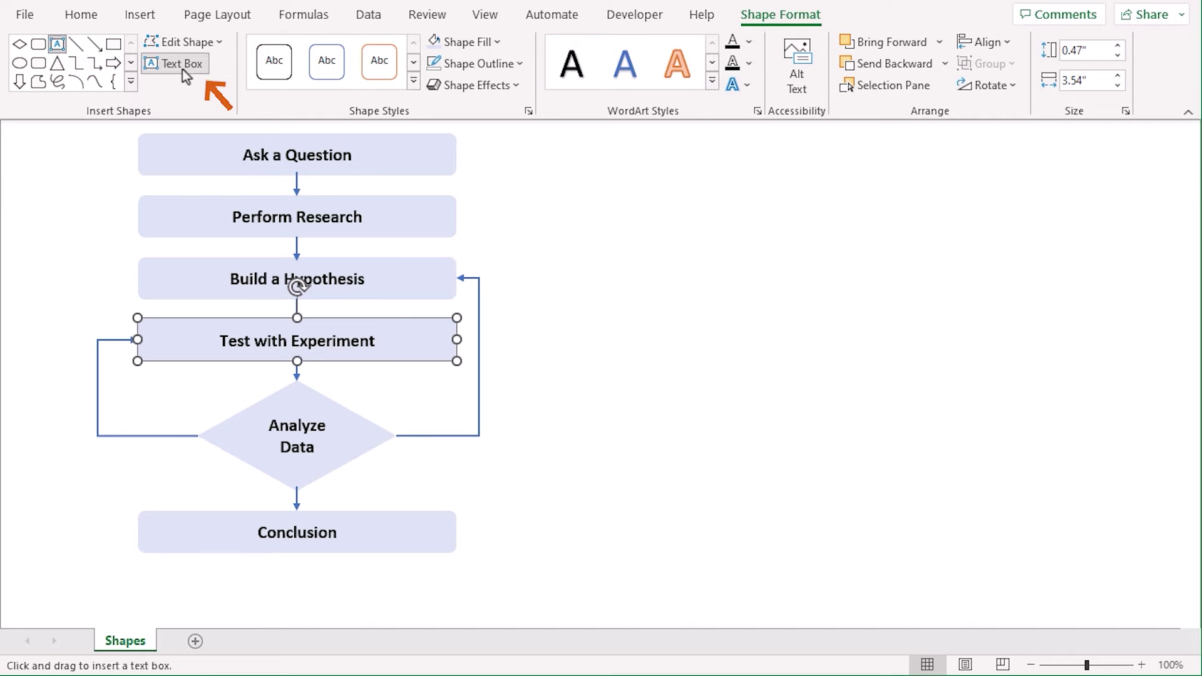
pyautogui.moveTo(55, 331); pyautogui.dragTo(93, 461)
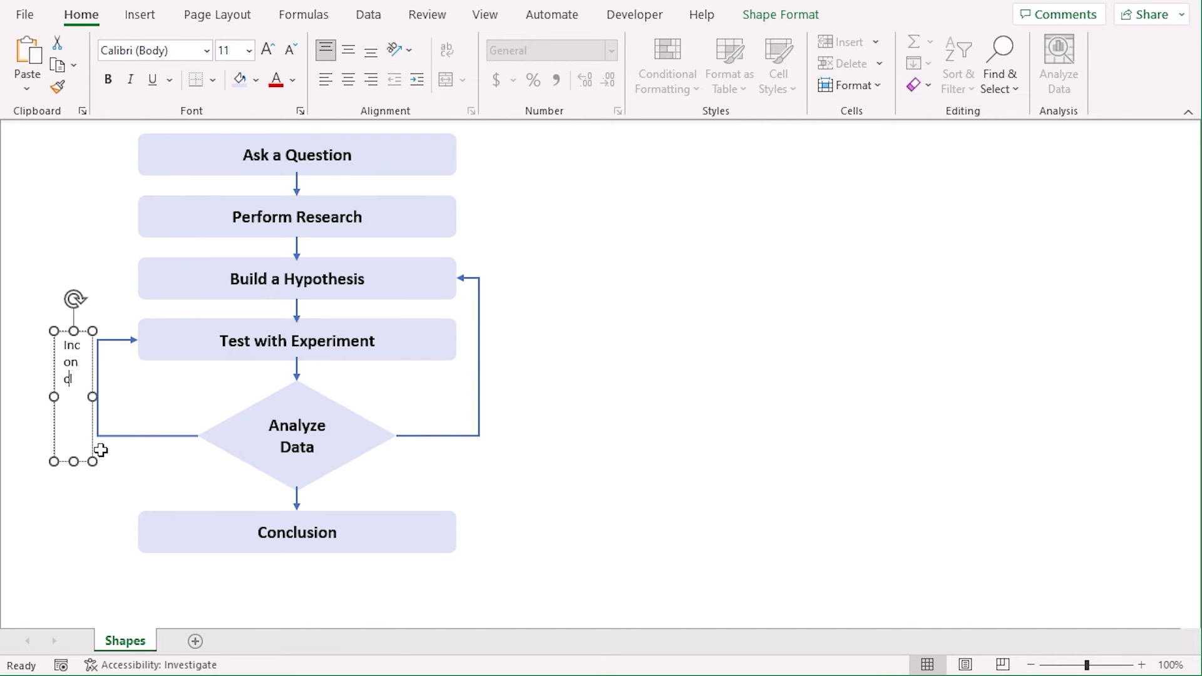
pyautogui.write('Inconclusive')
# Rotate the label text up, make it bold 14 pt, and move it beside the loop.
pyautogui.hotkey('ctrl', 'a')
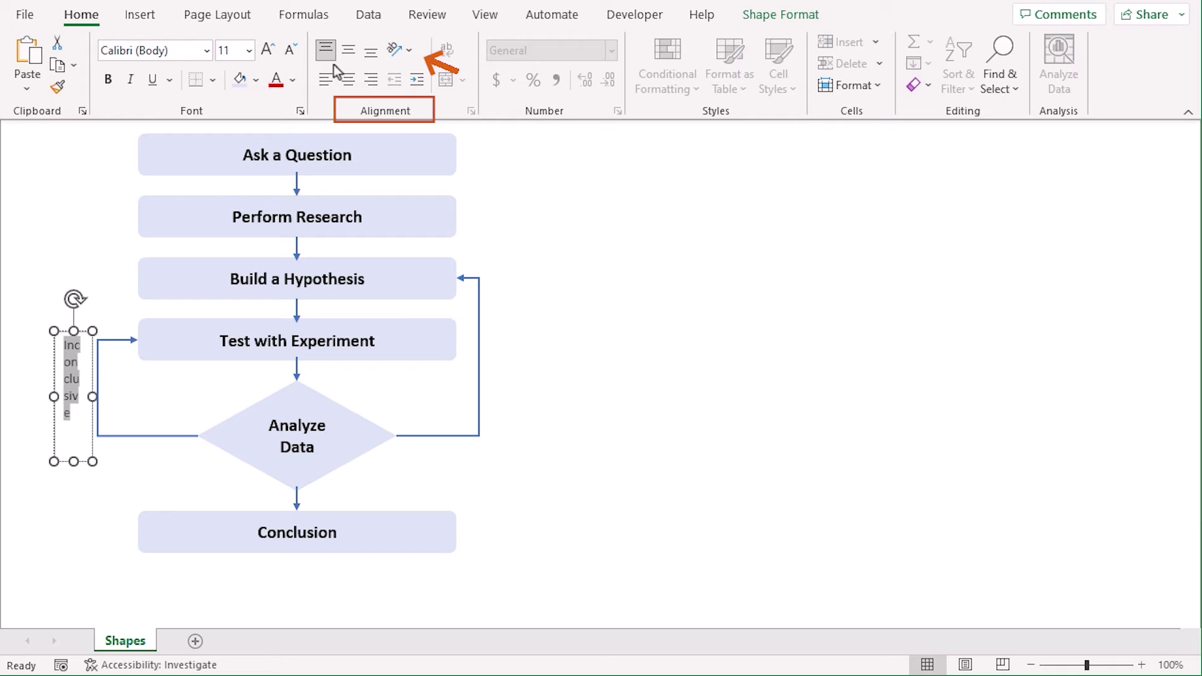
pyautogui.click(408, 54)
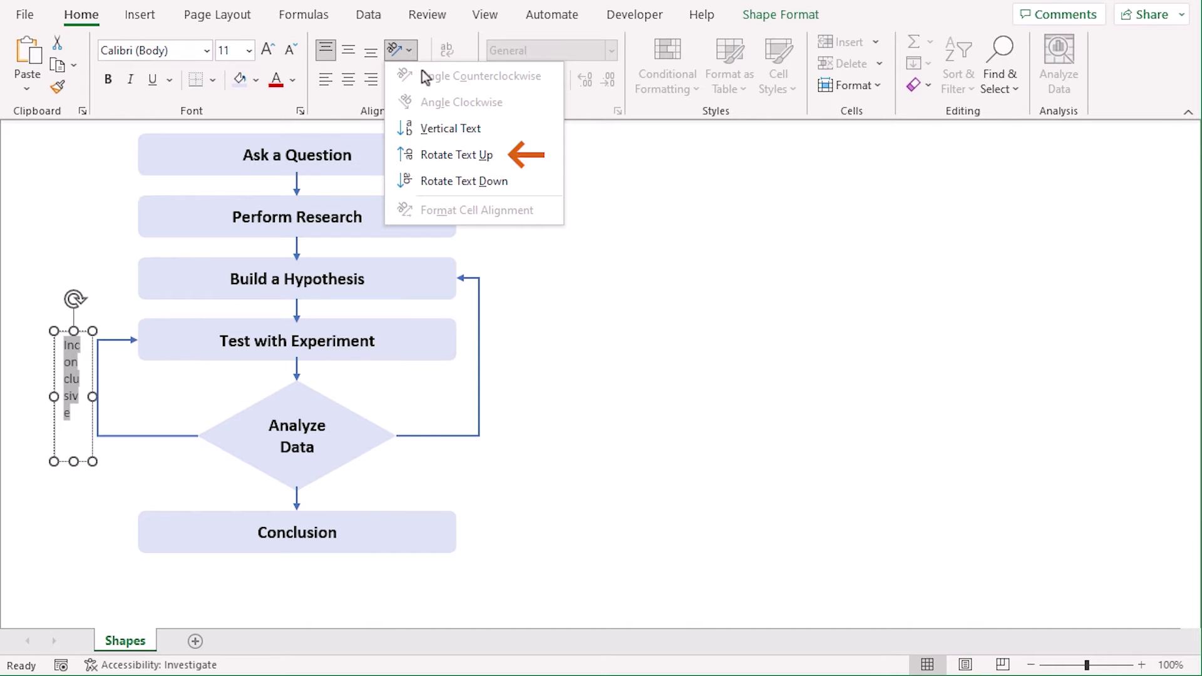
pyautogui.click(454, 155)
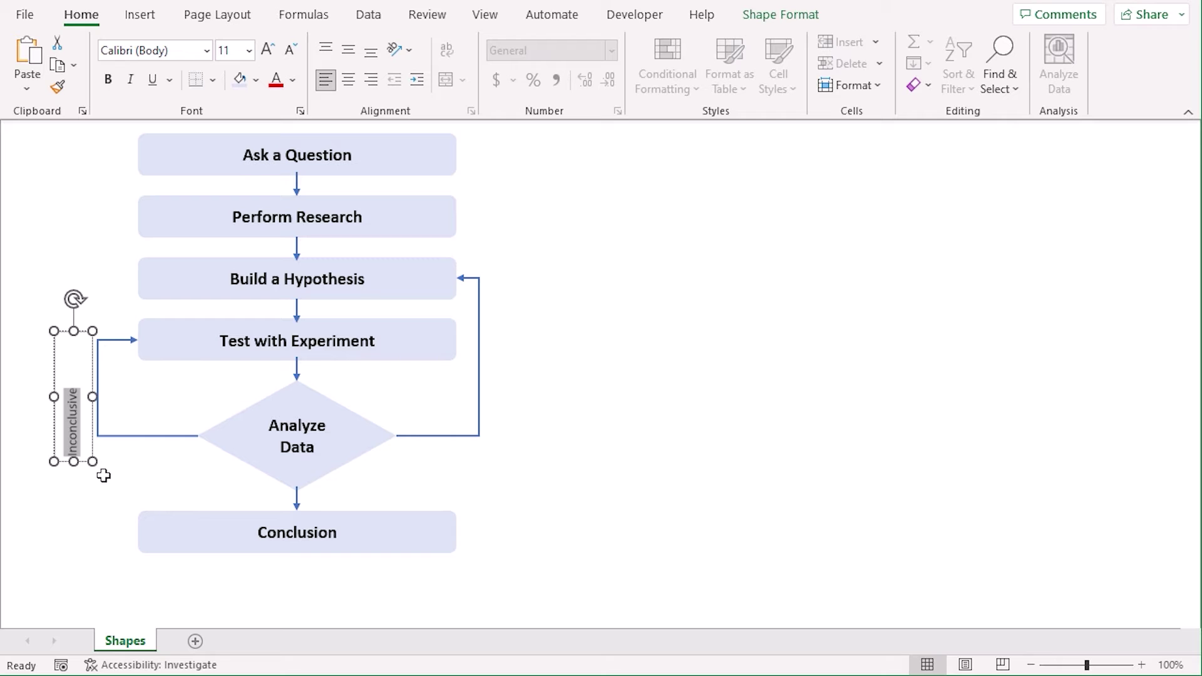
pyautogui.click(266, 50)
pyautogui.click(266, 50)
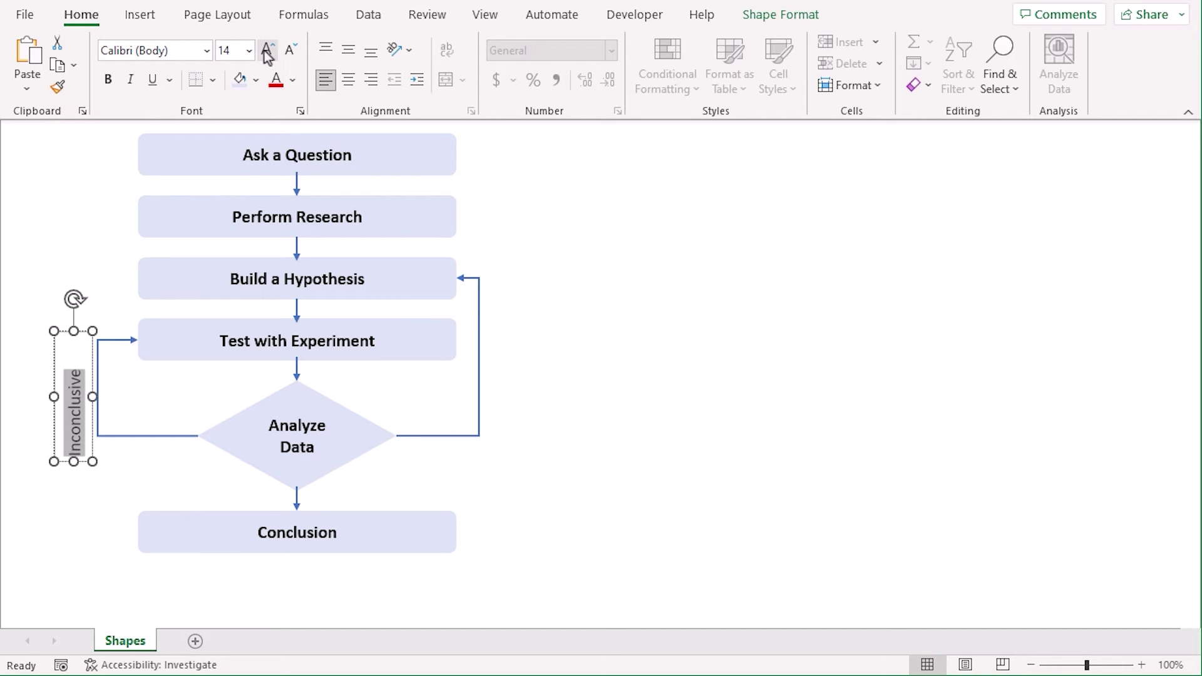
pyautogui.click(107, 79)
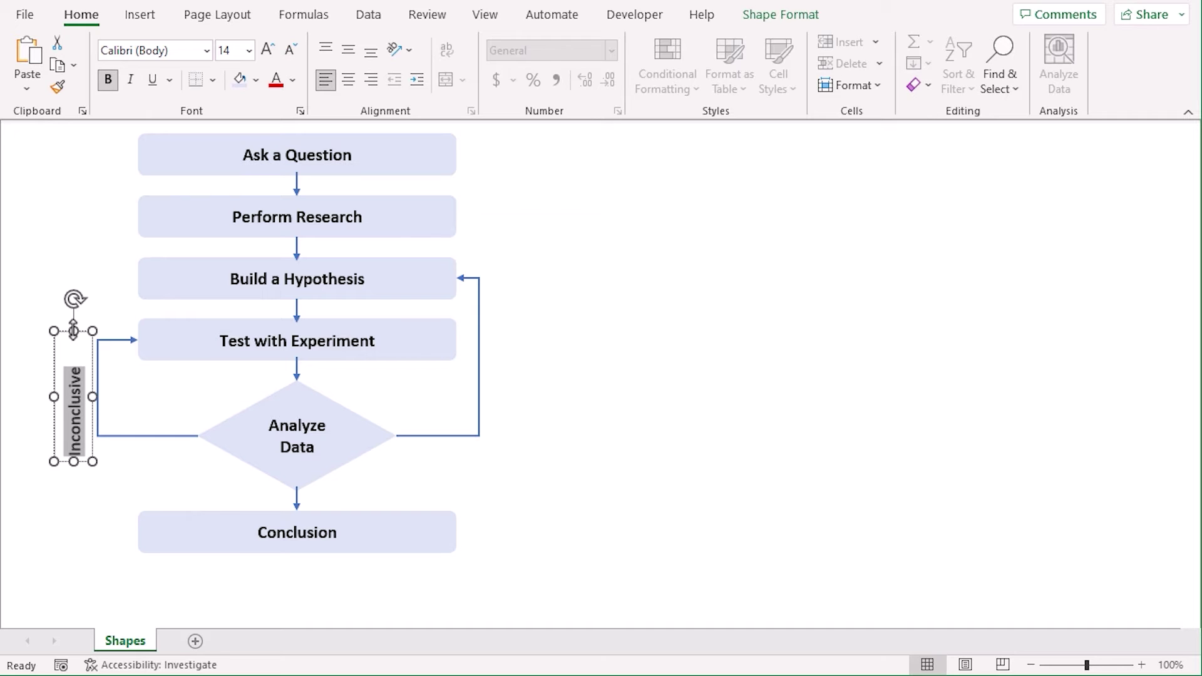
pyautogui.moveTo(52, 406); pyautogui.dragTo(55, 382)
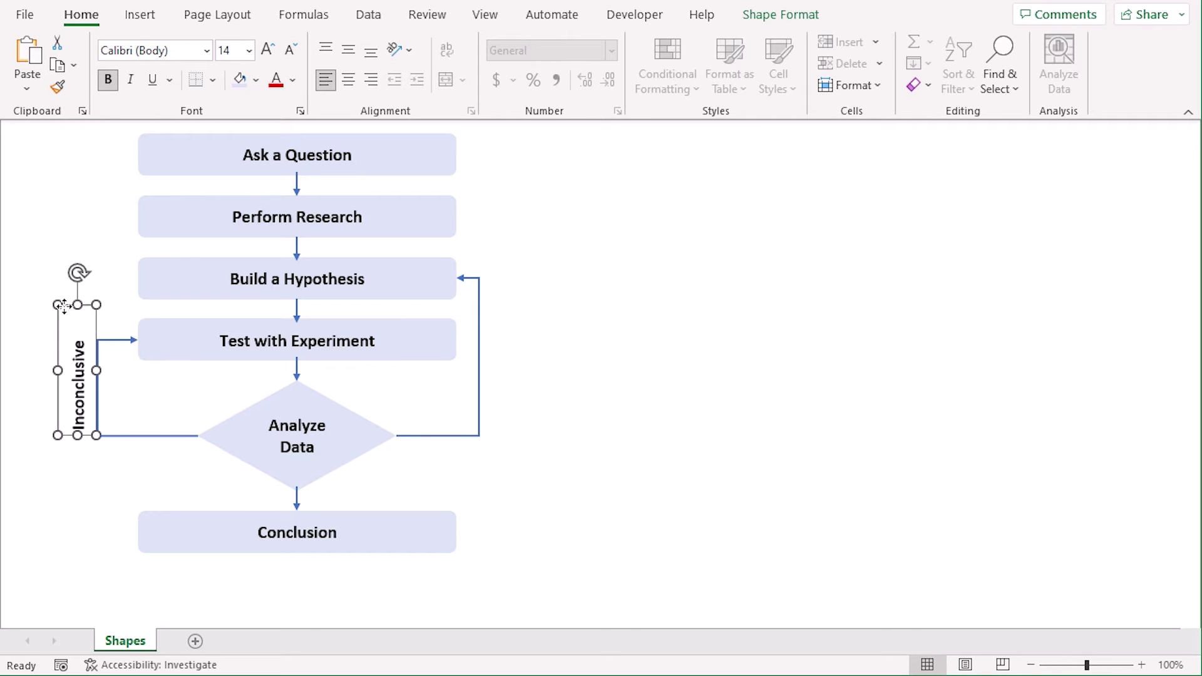
# Set the Inconclusive text box to No Fill and No Outline.
pyautogui.click(805, 14)
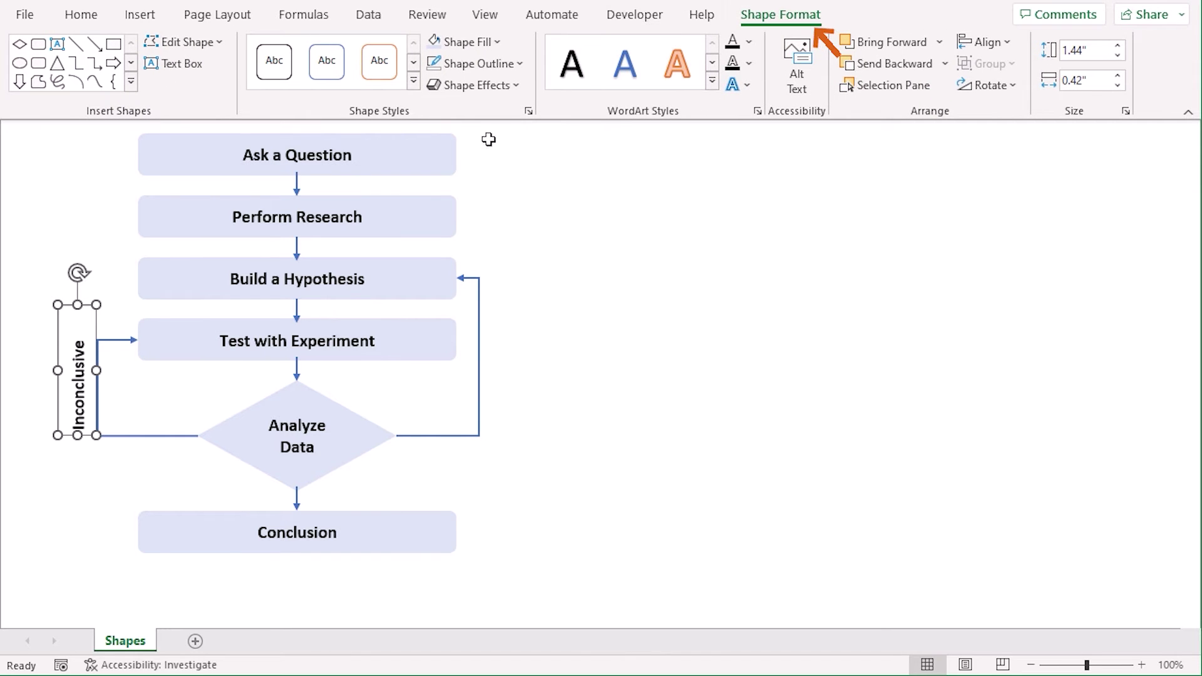
pyautogui.click(496, 42)
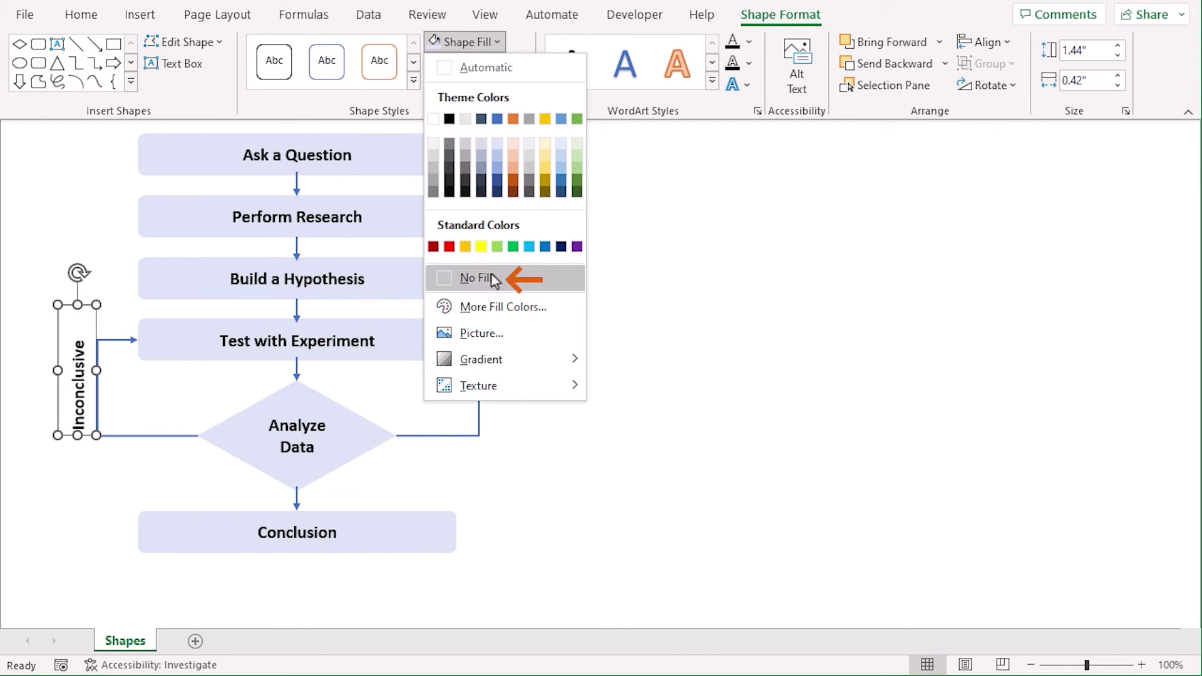
pyautogui.click(491, 277)
pyautogui.click(494, 64)
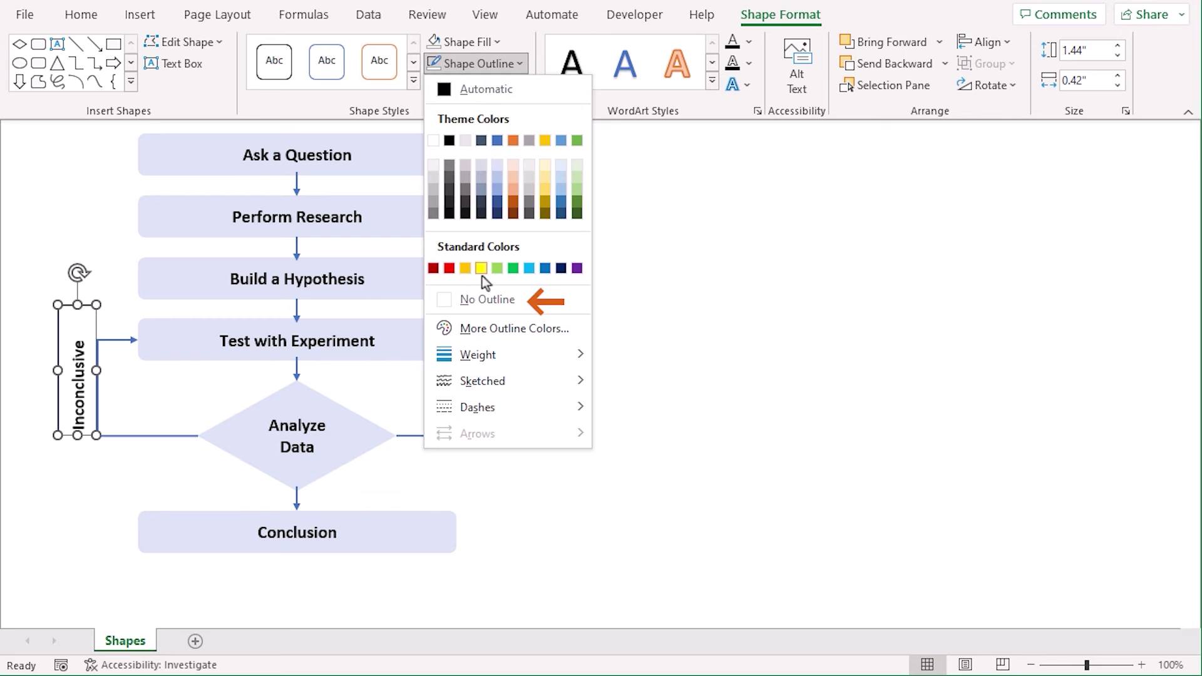
pyautogui.click(483, 297)
pyautogui.click(628, 352)
pyautogui.click(78, 408)
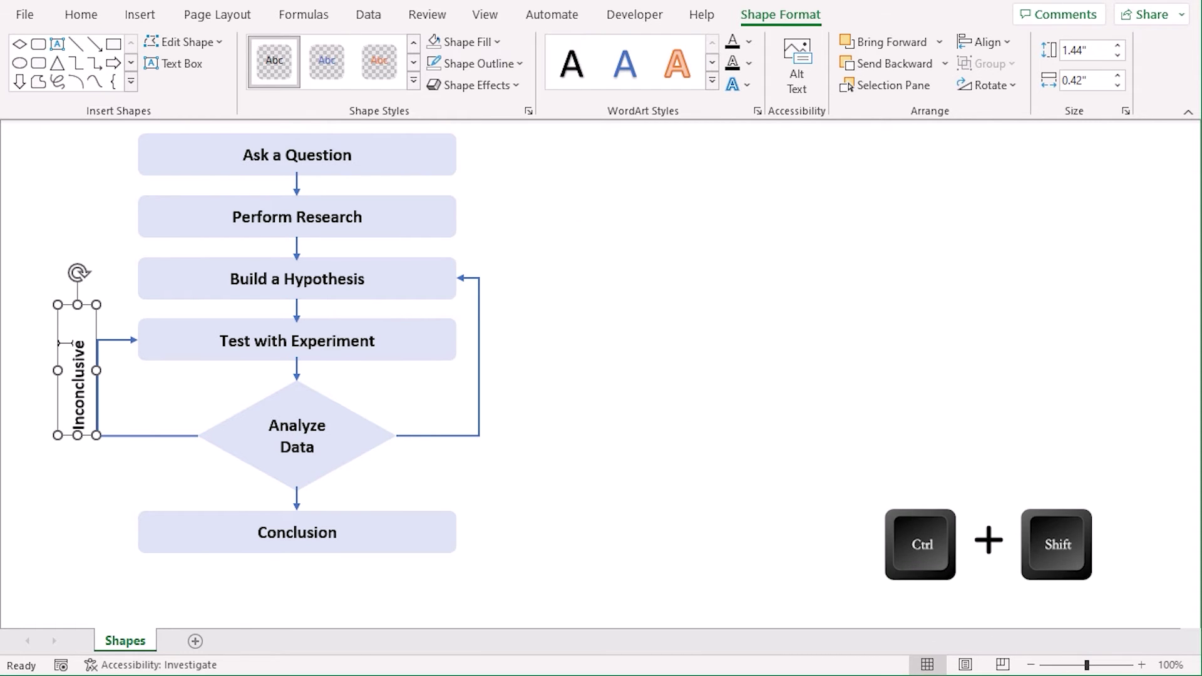
# Copy the Inconclusive label to the right loop, retype it 'Rejects a Hypothesis', and lengthen it.
pyautogui.moveTo(58, 342); pyautogui.dragTo(477, 367)
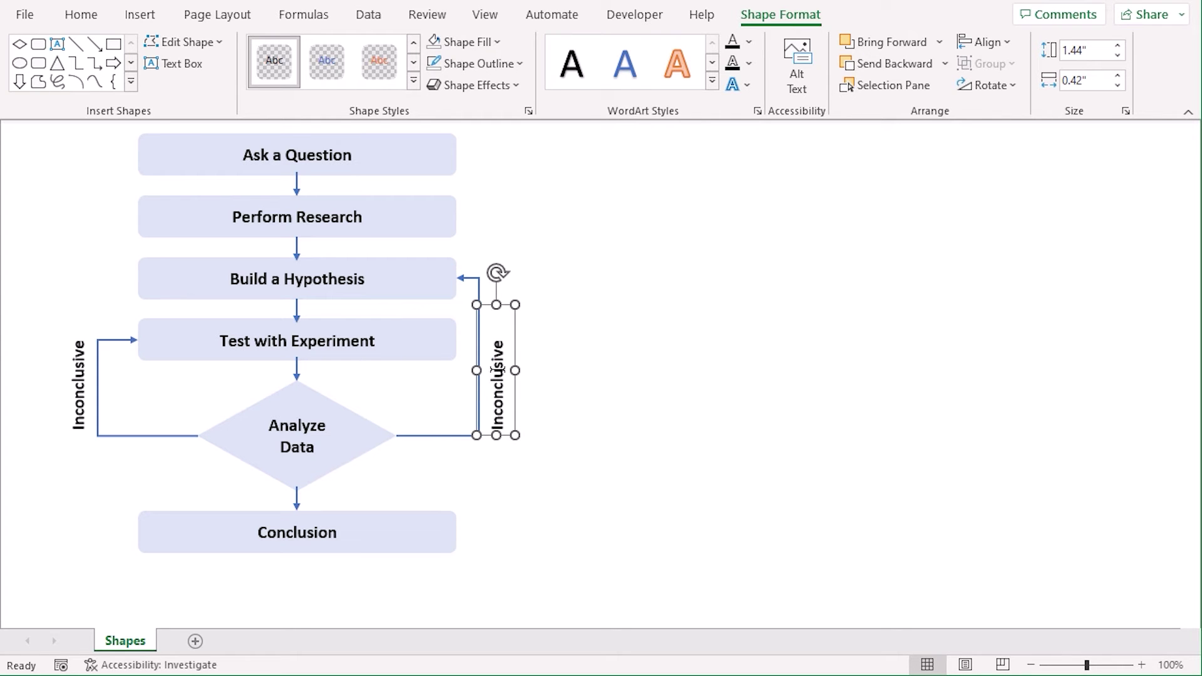
pyautogui.doubleClick(495, 382)
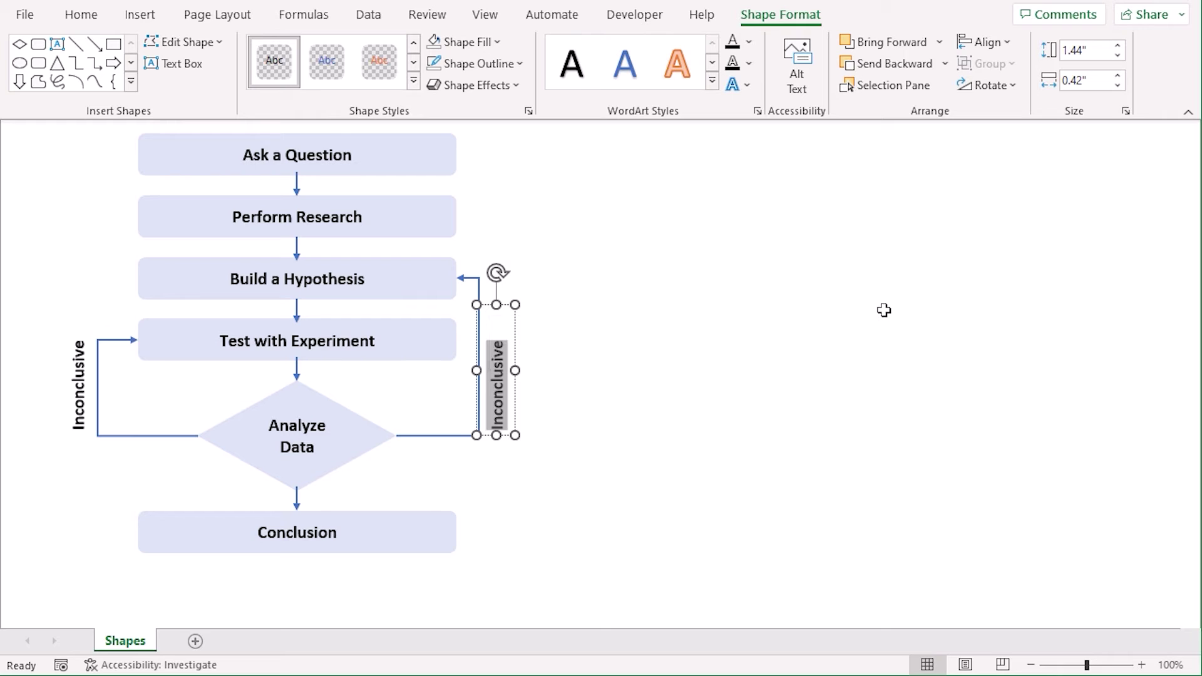
pyautogui.write('Rejects a Hy')
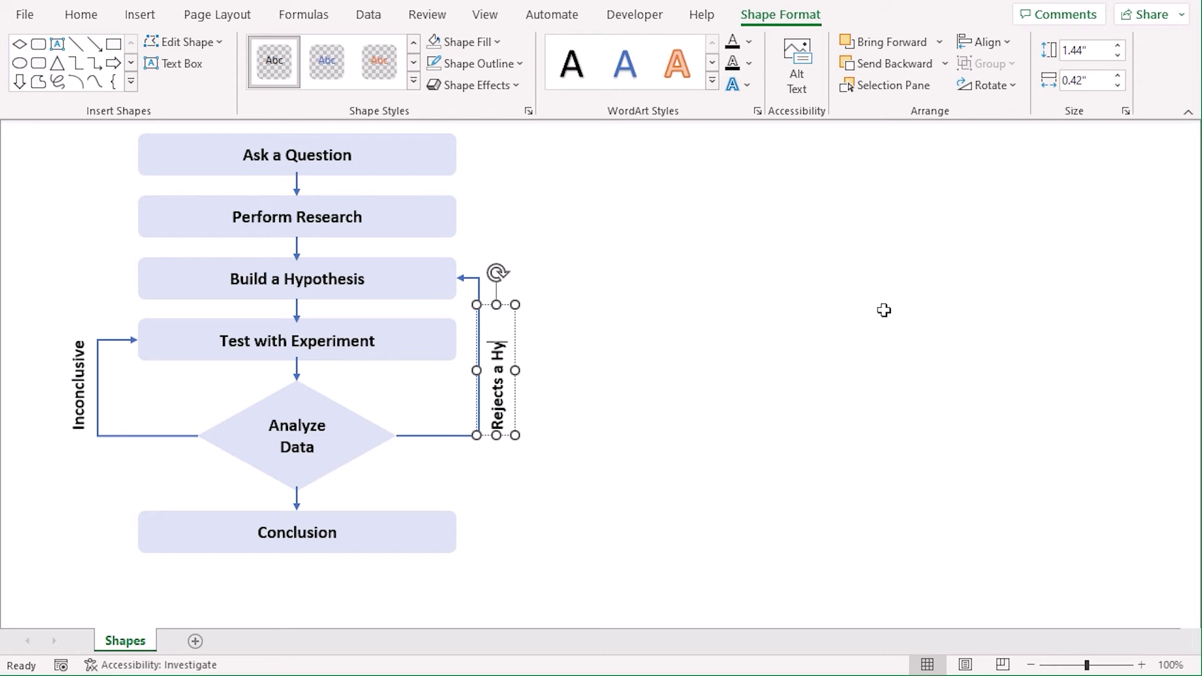
pyautogui.write('pothesis')
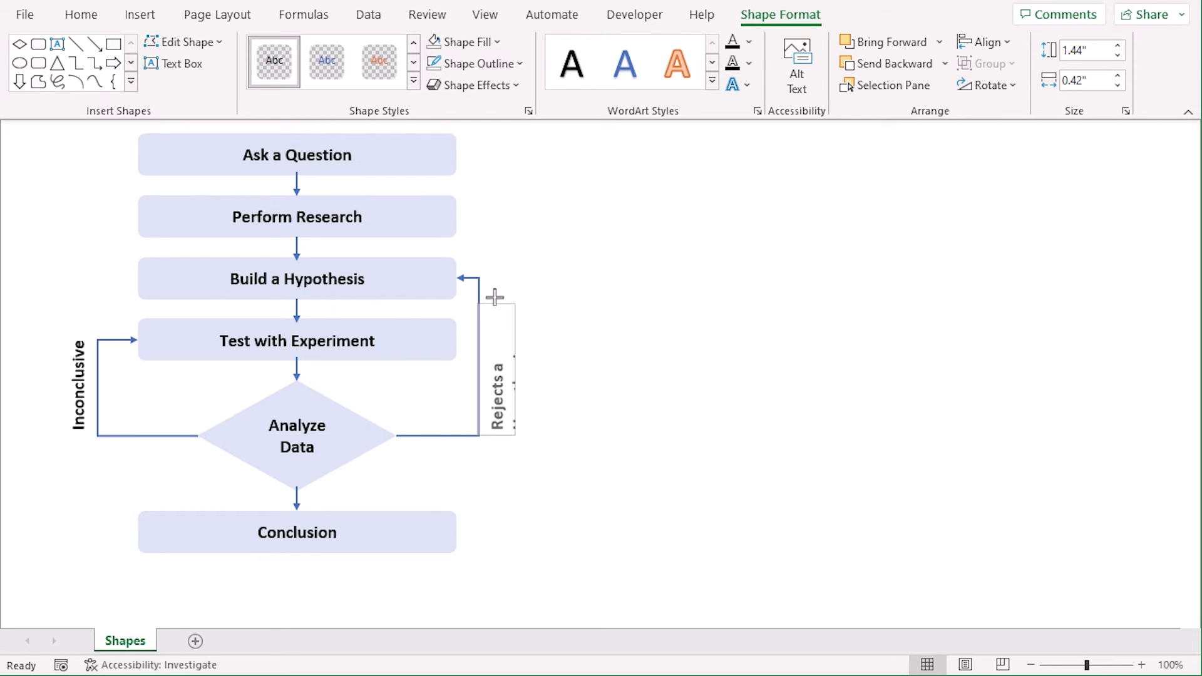
pyautogui.moveTo(495, 304); pyautogui.dragTo(495, 265)
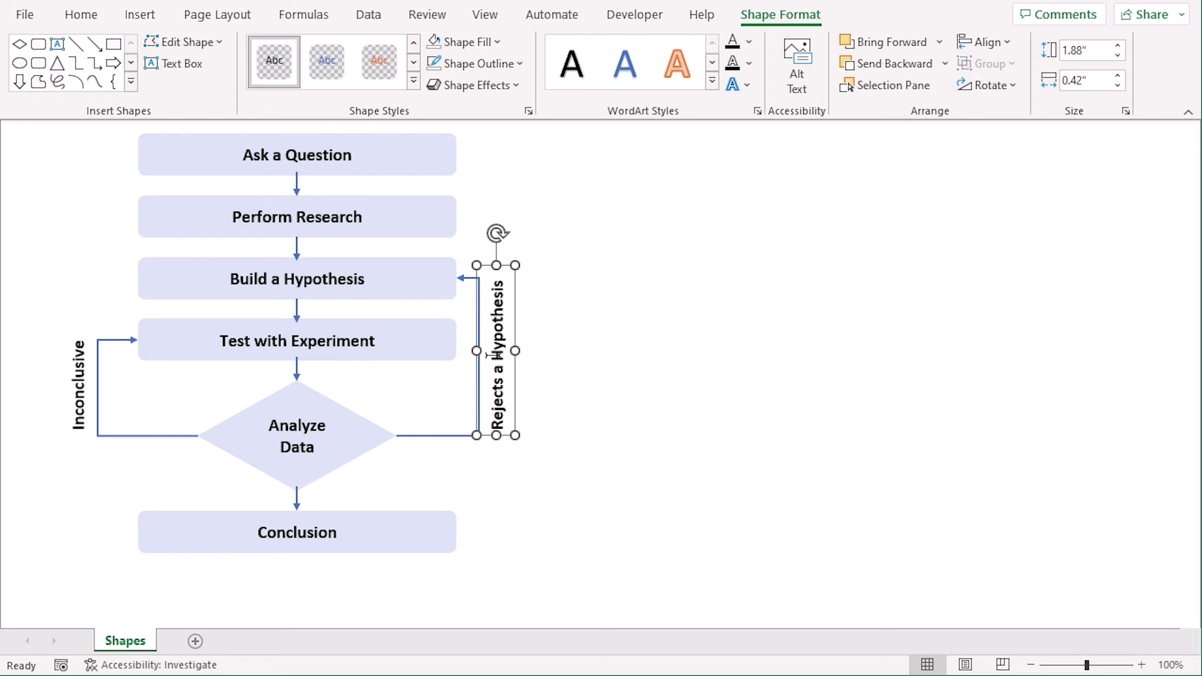
pyautogui.click(506, 261)
pyautogui.moveTo(508, 264); pyautogui.dragTo(506, 264)
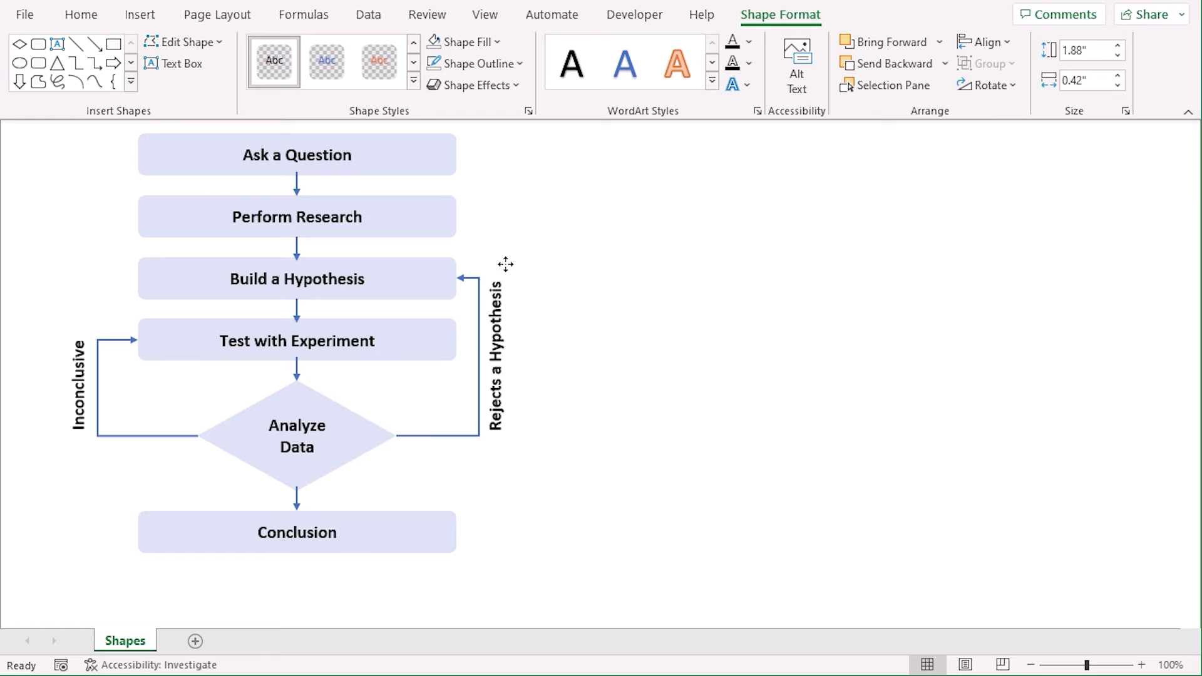
pyautogui.press('Escape')
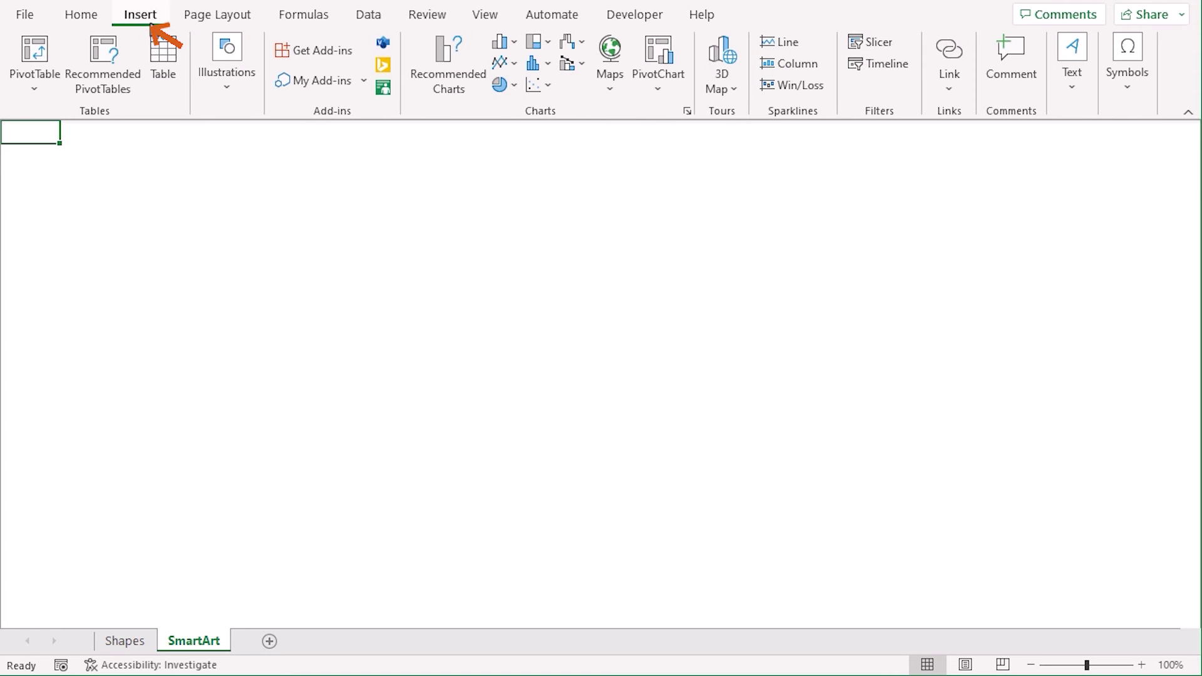
# Insert a Process > Basic Process SmartArt graphic on the SmartArt sheet.
pyautogui.click(216, 109)
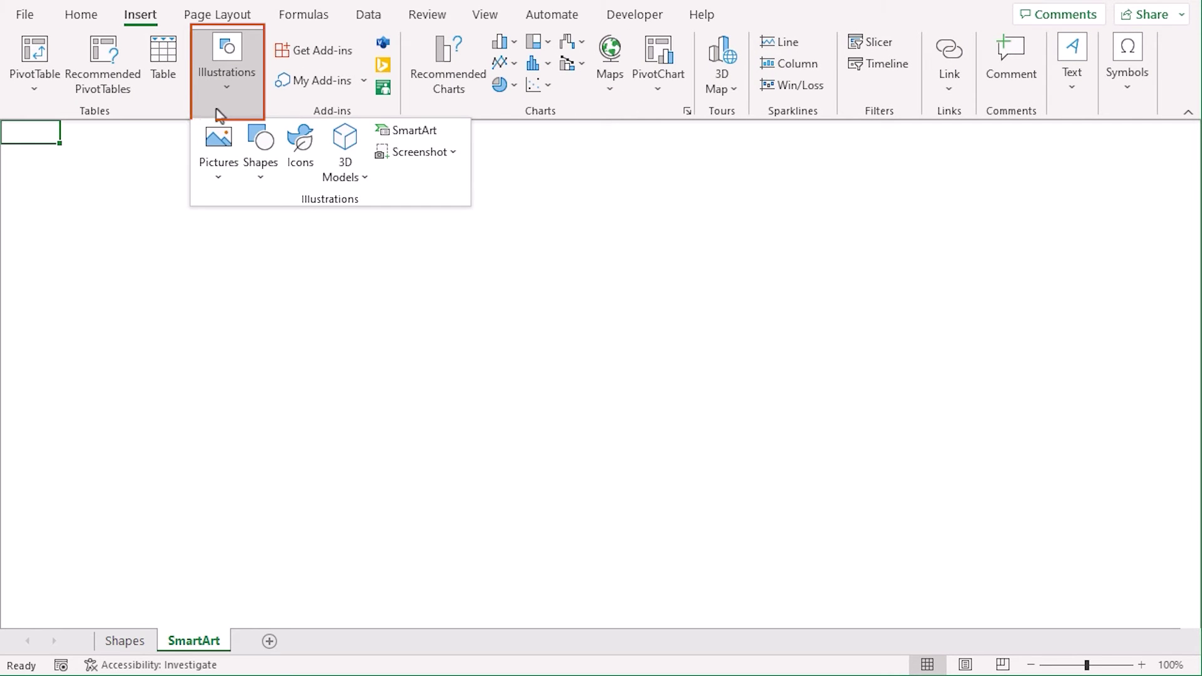
pyautogui.click(426, 130)
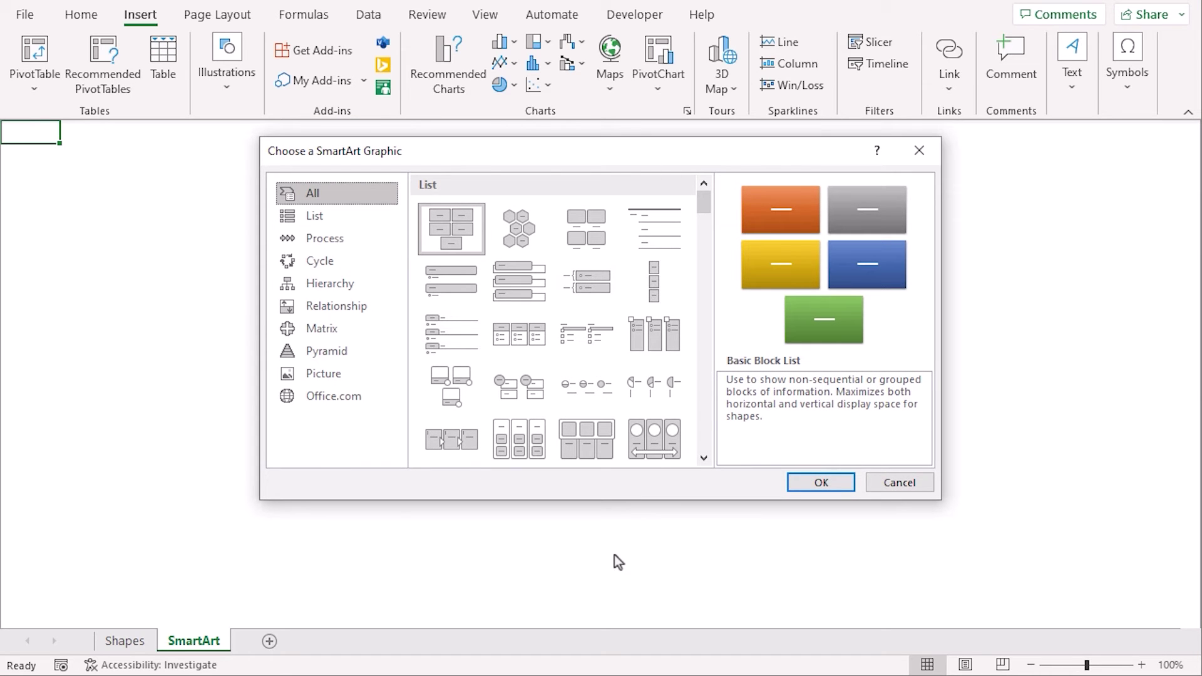
pyautogui.click(352, 238)
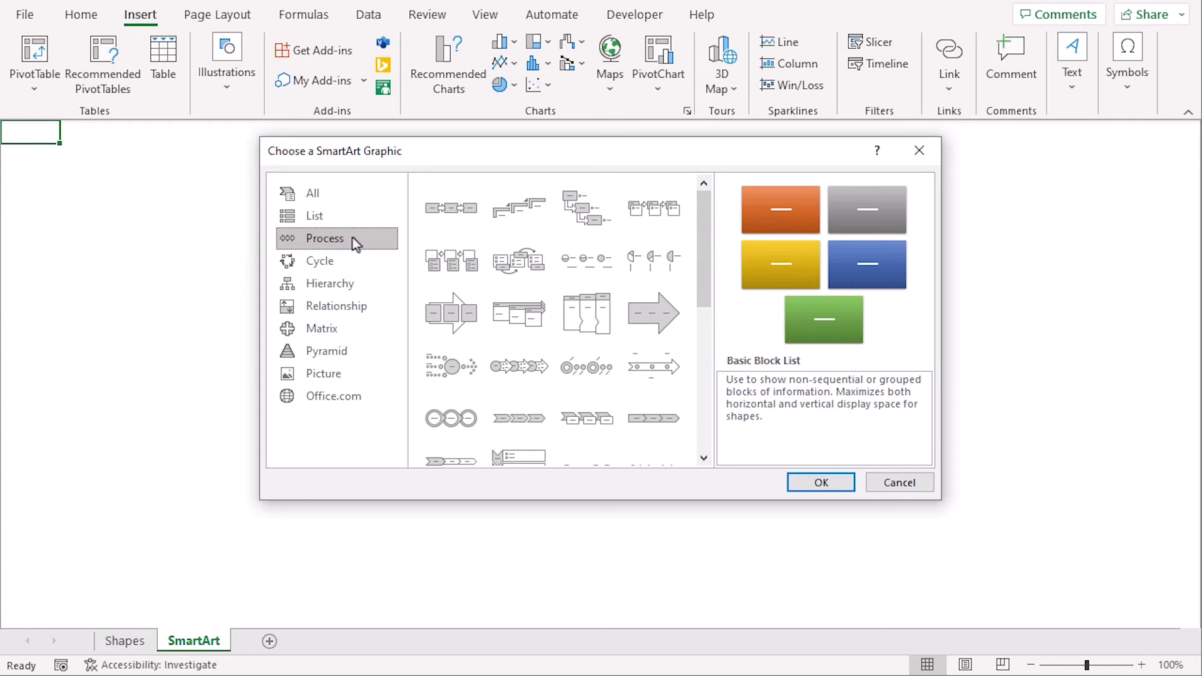
pyautogui.click(449, 208)
pyautogui.click(834, 487)
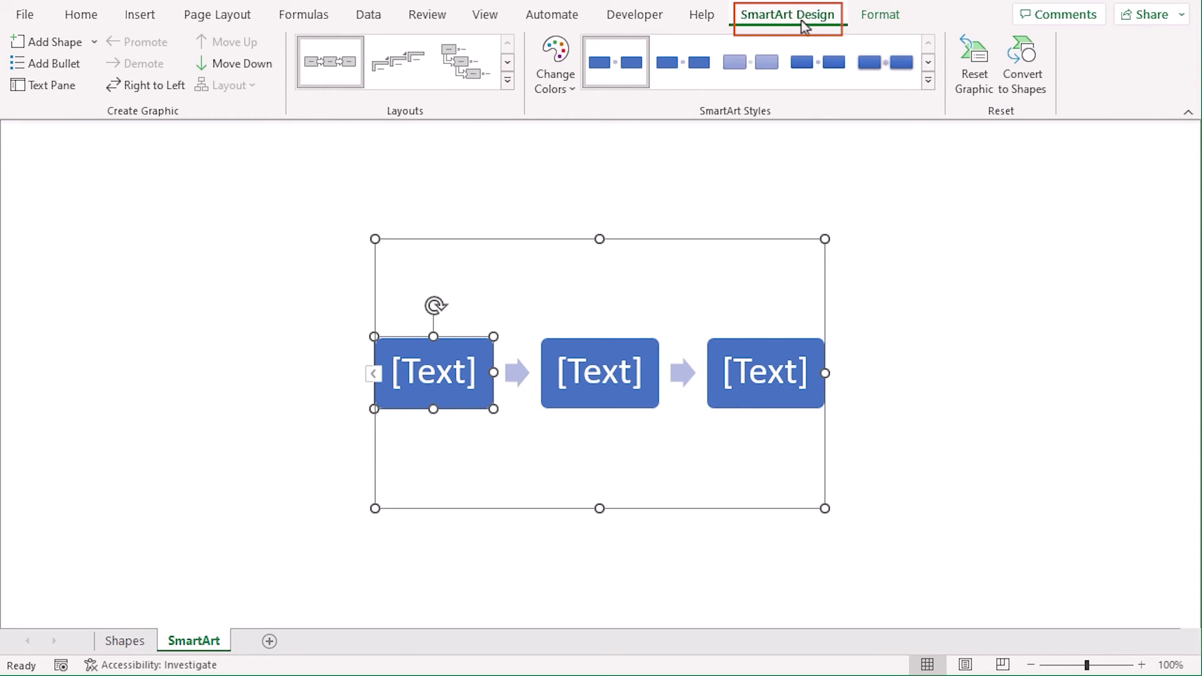
# Add three shapes for six steps, then enlarge and widen the graphic across the sheet.
pyautogui.click(57, 43)
pyautogui.click(58, 43)
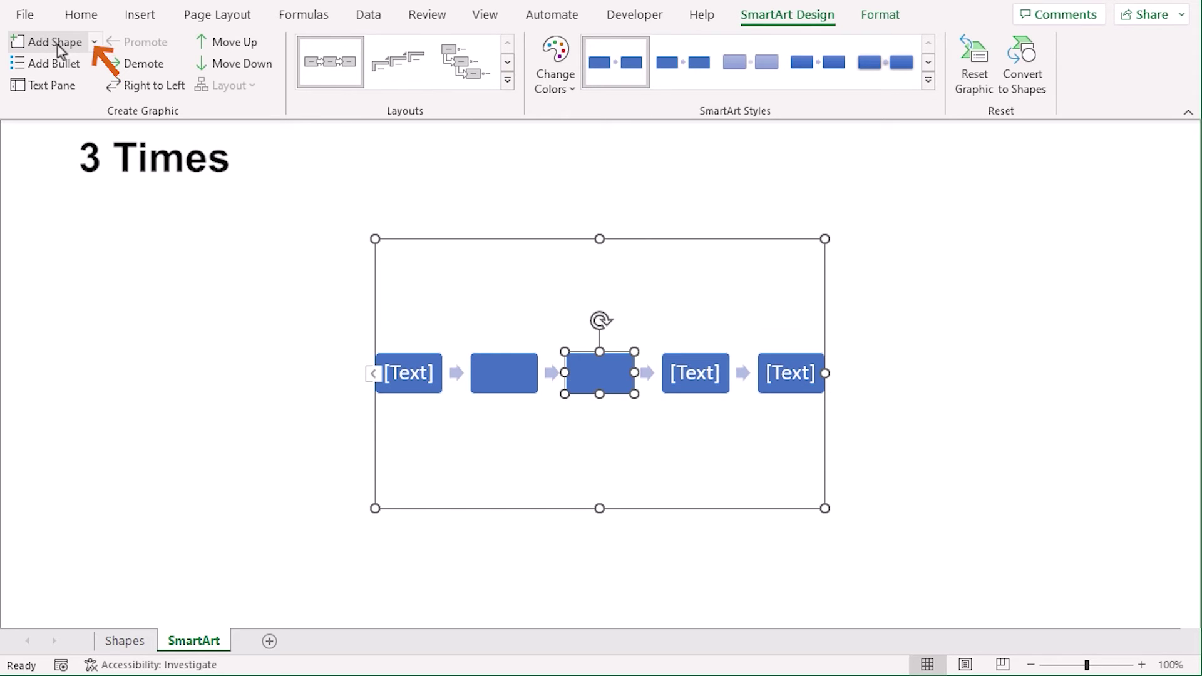
pyautogui.click(58, 45)
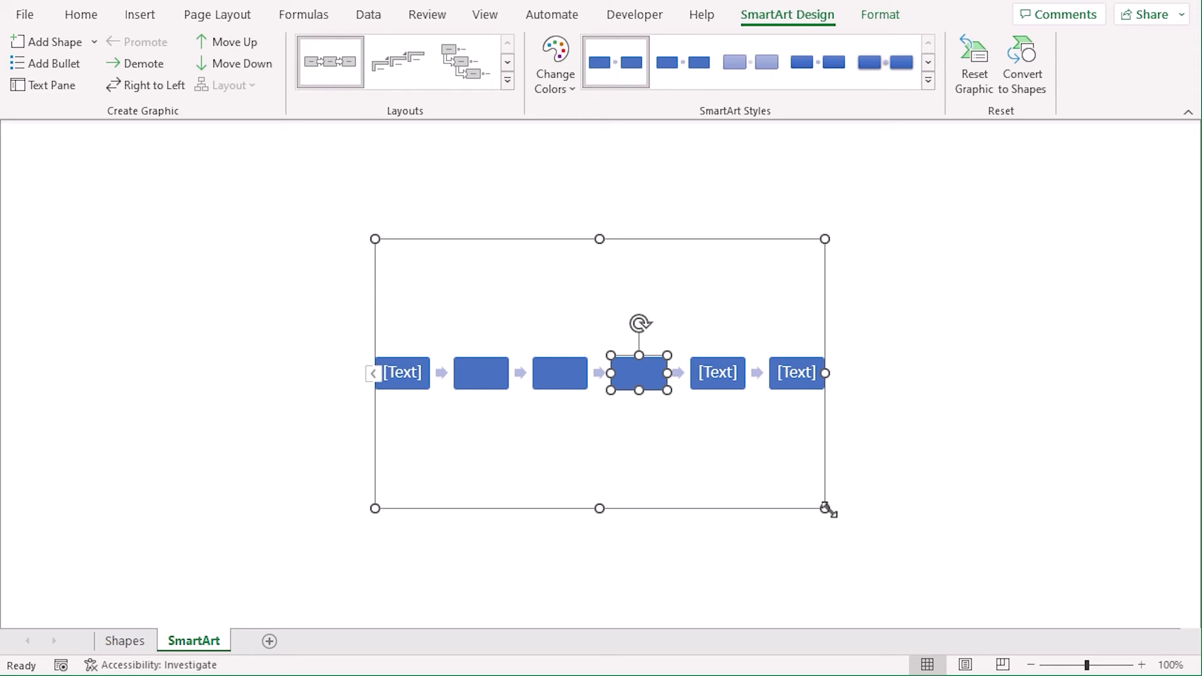
pyautogui.moveTo(374, 238); pyautogui.dragTo(5, 119)
pyautogui.moveTo(421, 513); pyautogui.dragTo(408, 385)
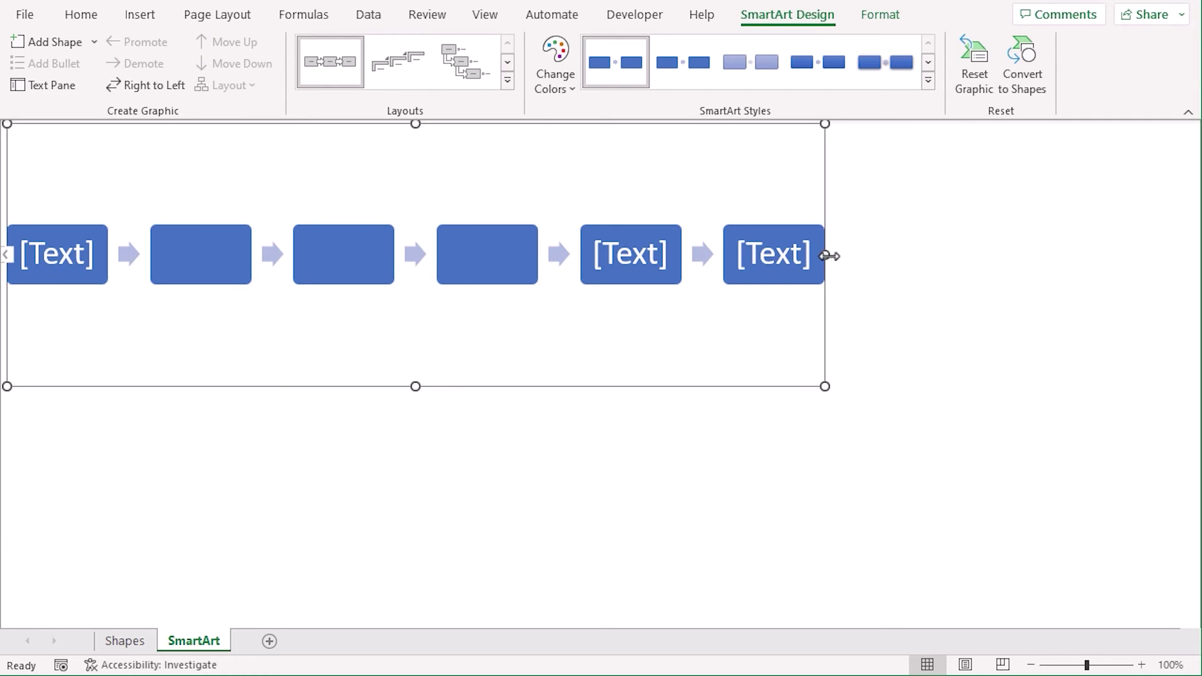
pyautogui.moveTo(829, 255); pyautogui.dragTo(982, 255)
pyautogui.moveTo(511, 383); pyautogui.dragTo(546, 423)
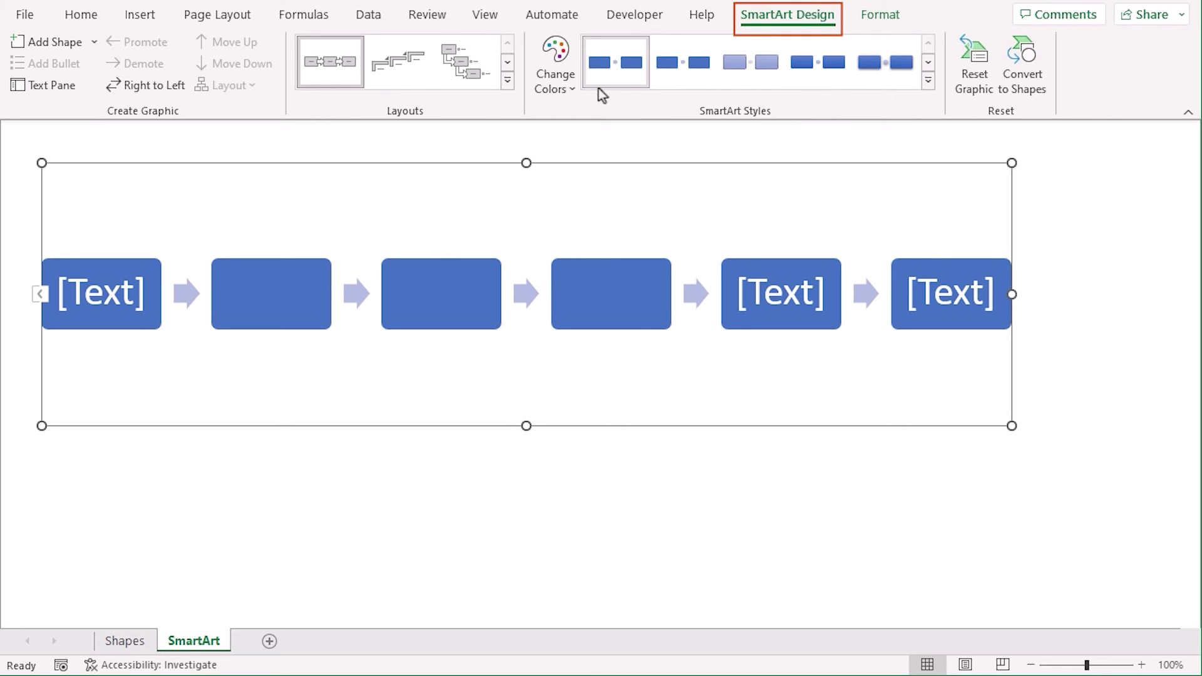
# Apply a Colorful scheme to the process graphic from Change Colors.
pyautogui.click(563, 89)
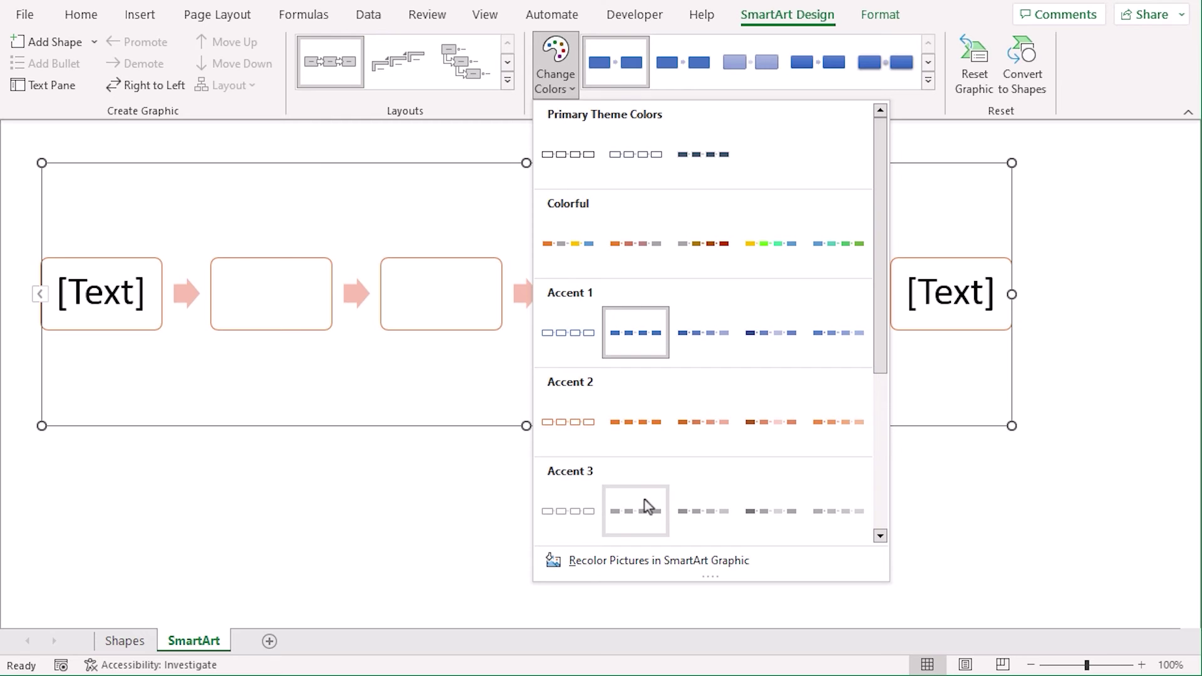
pyautogui.press('Escape')
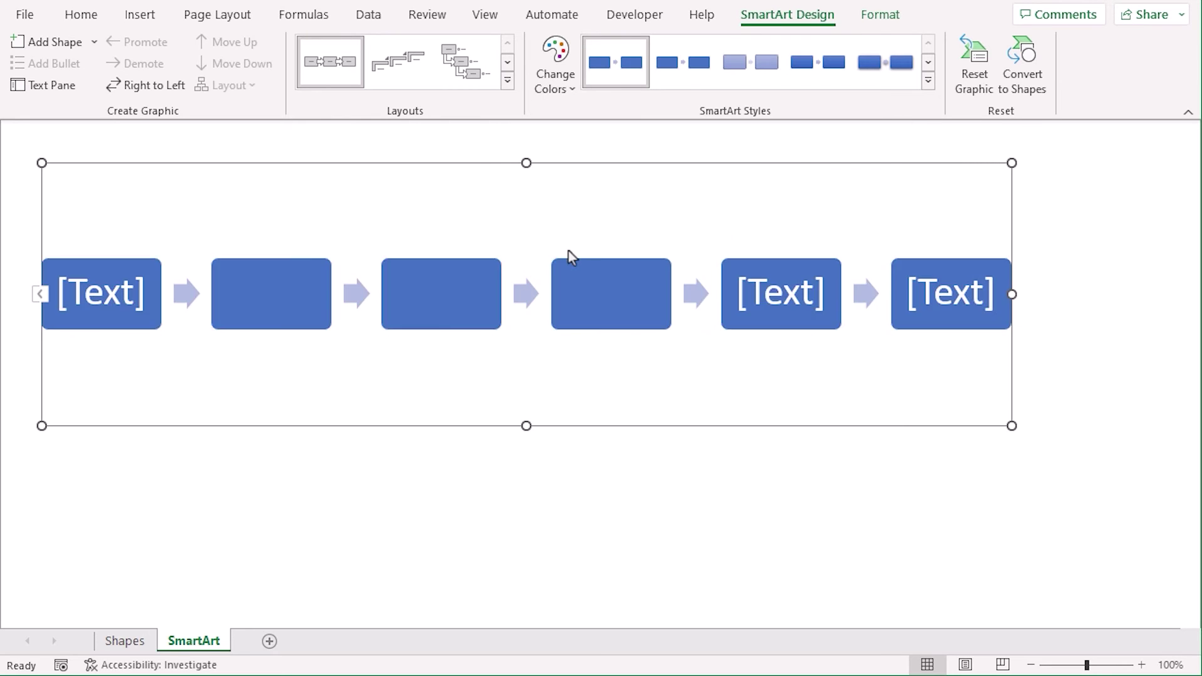
# Set the step text fill to black, then label the first two steps Purpose and Research.
pyautogui.click(882, 14)
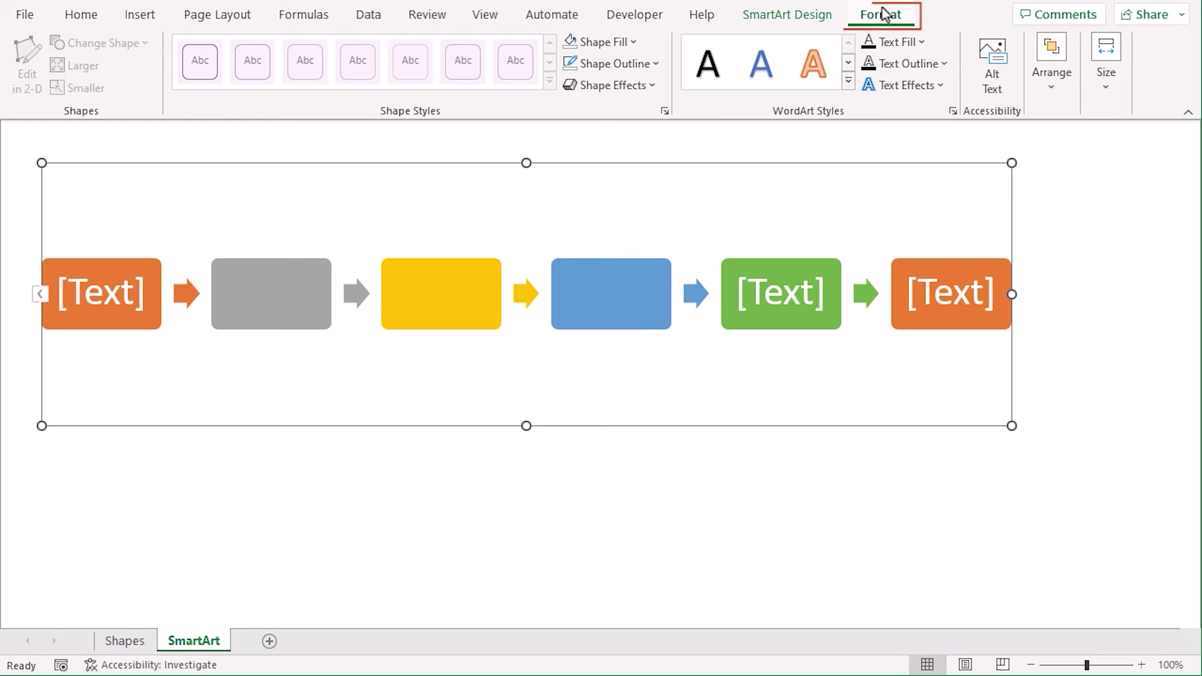
pyautogui.click(890, 42)
pyautogui.click(902, 69)
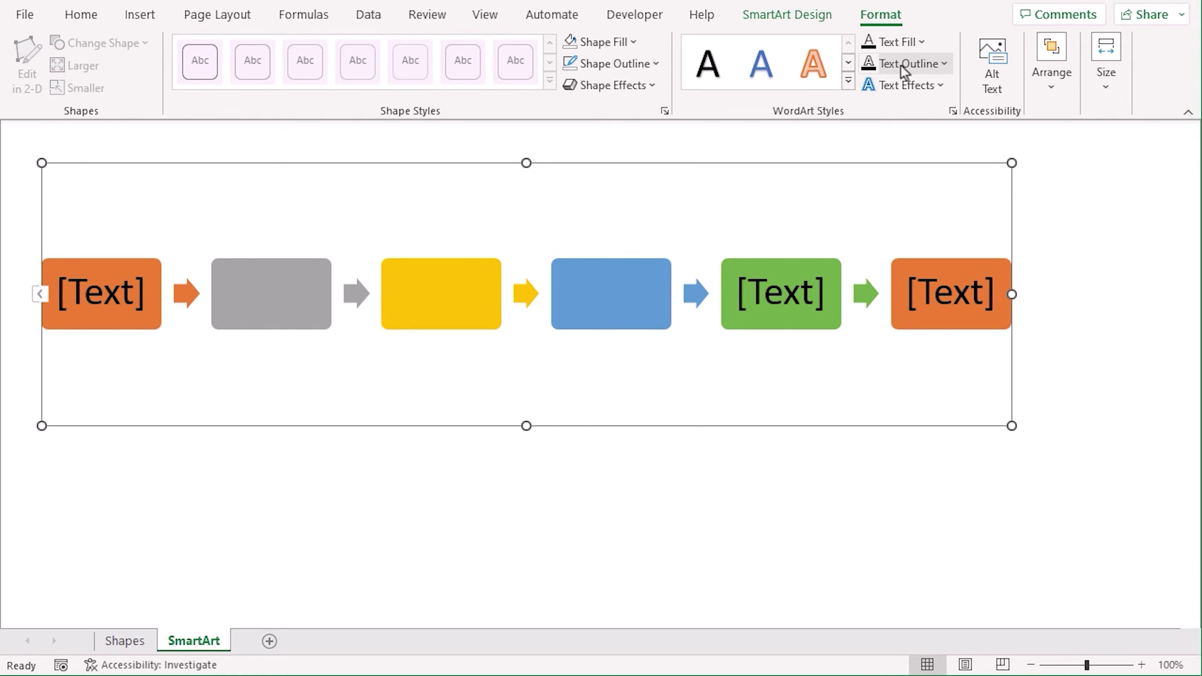
pyautogui.click(92, 298)
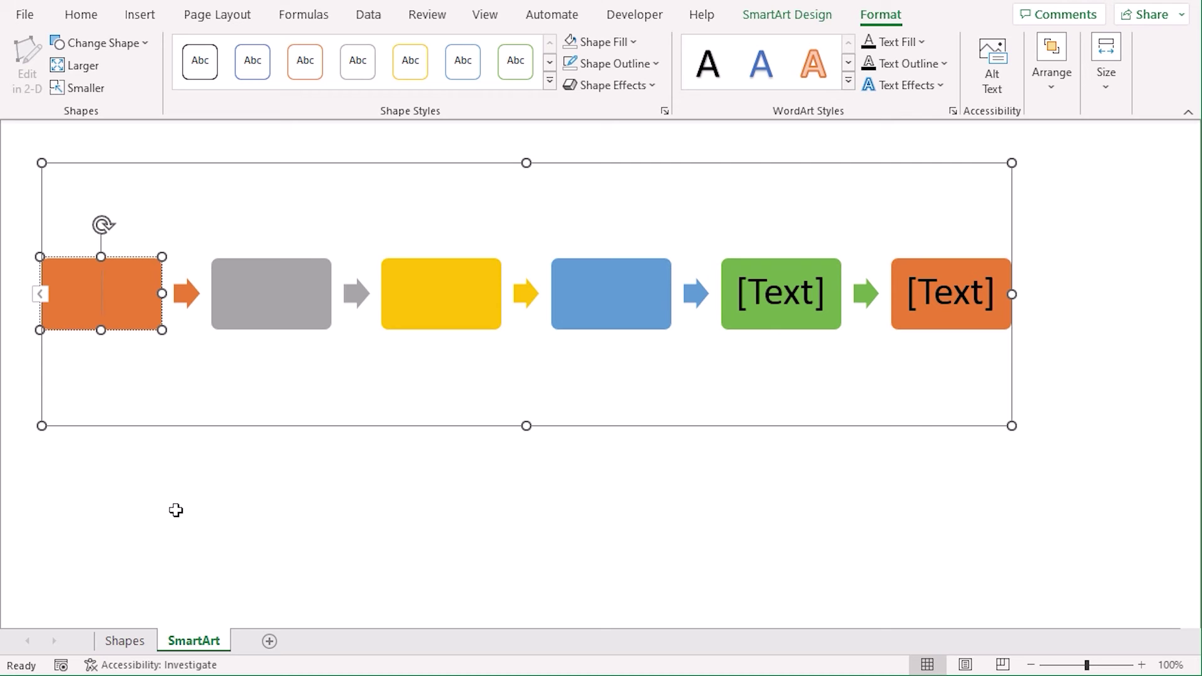
pyautogui.write('Purpose')
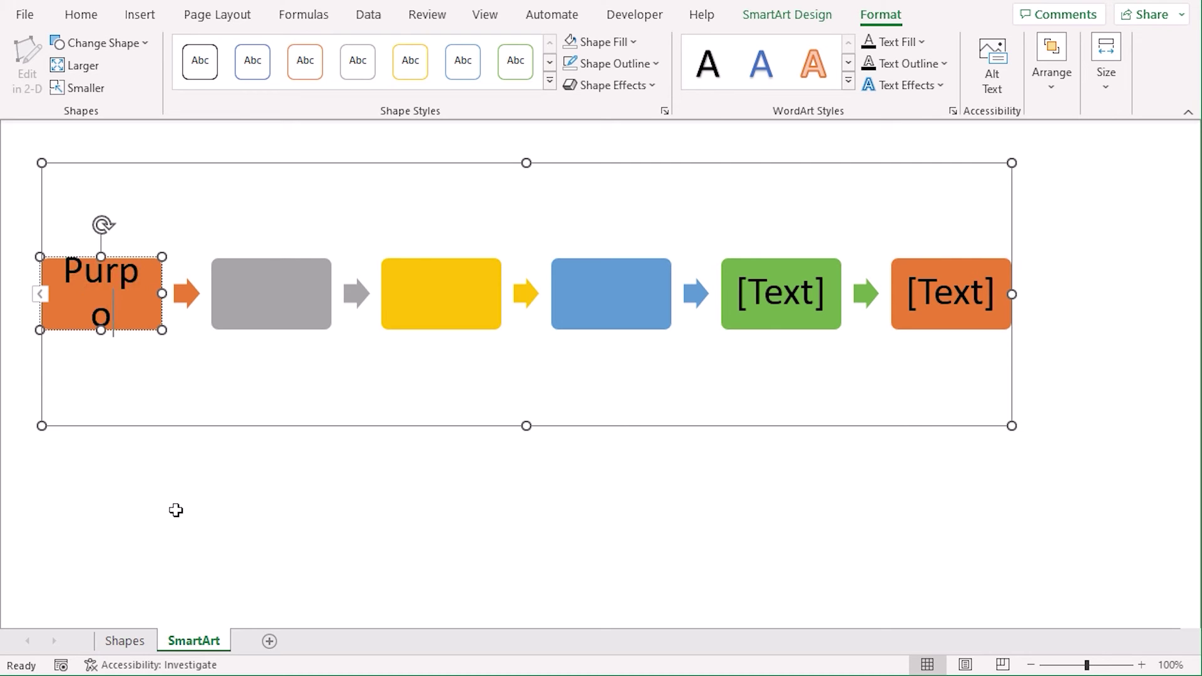
pyautogui.click(279, 287)
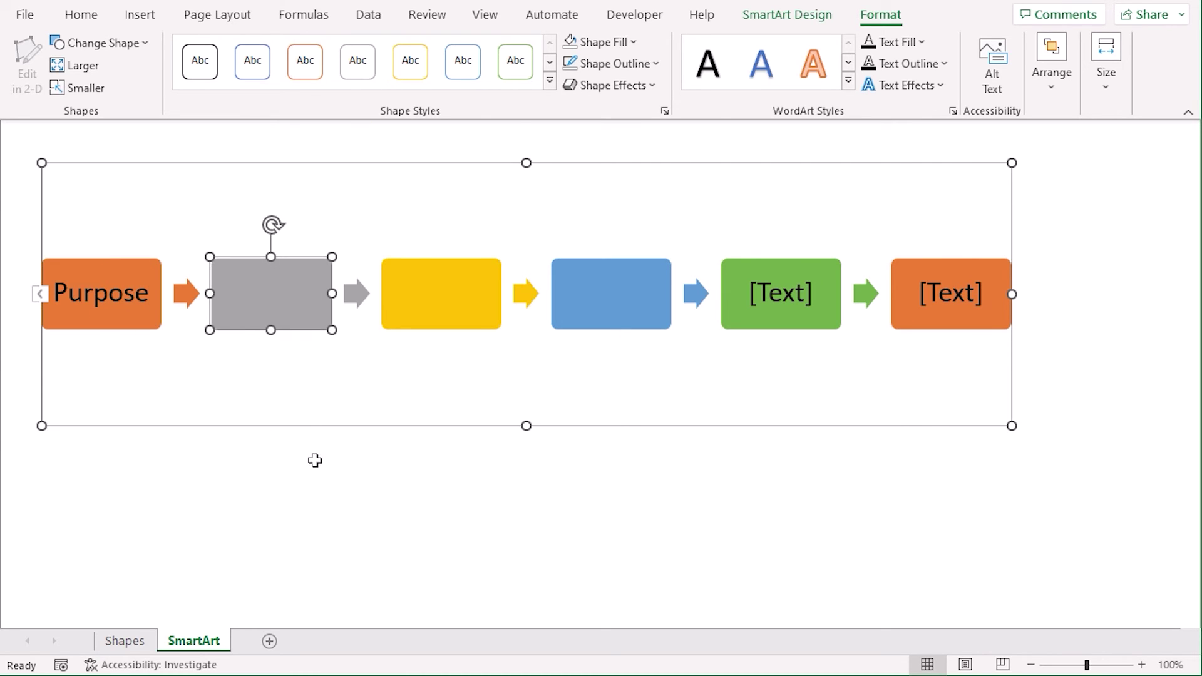
pyautogui.write('Research')
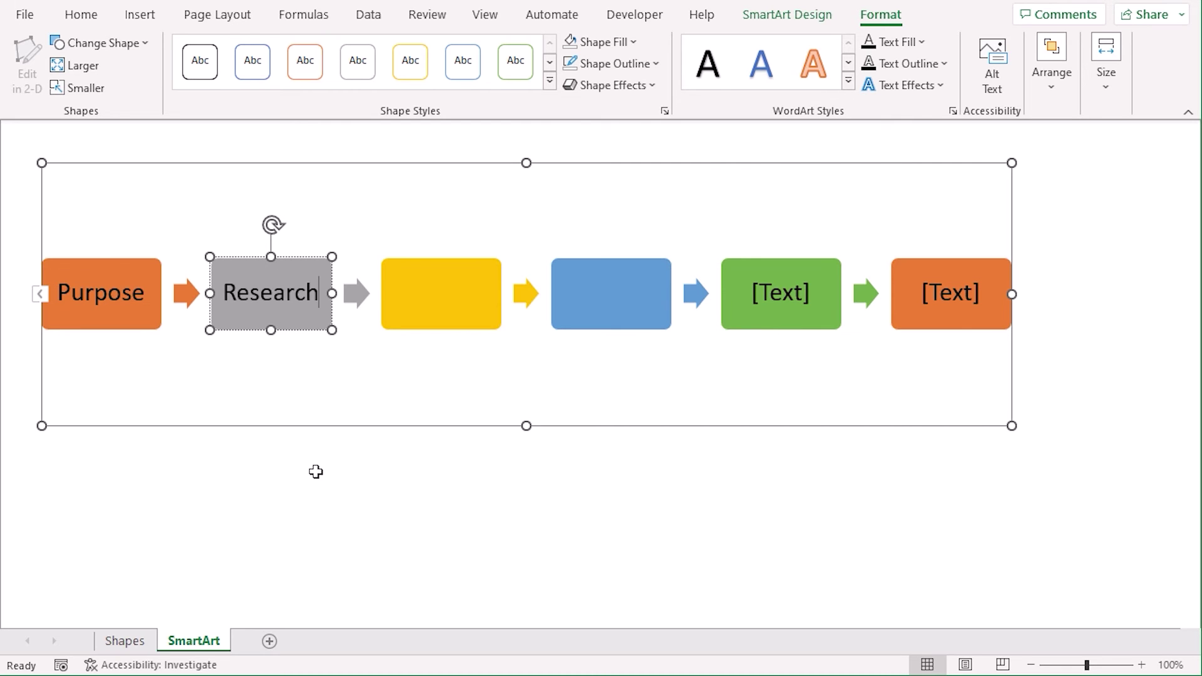
# Label the remaining steps Hypothesis, Experiment, Results and Conclusion.
pyautogui.click(461, 288)
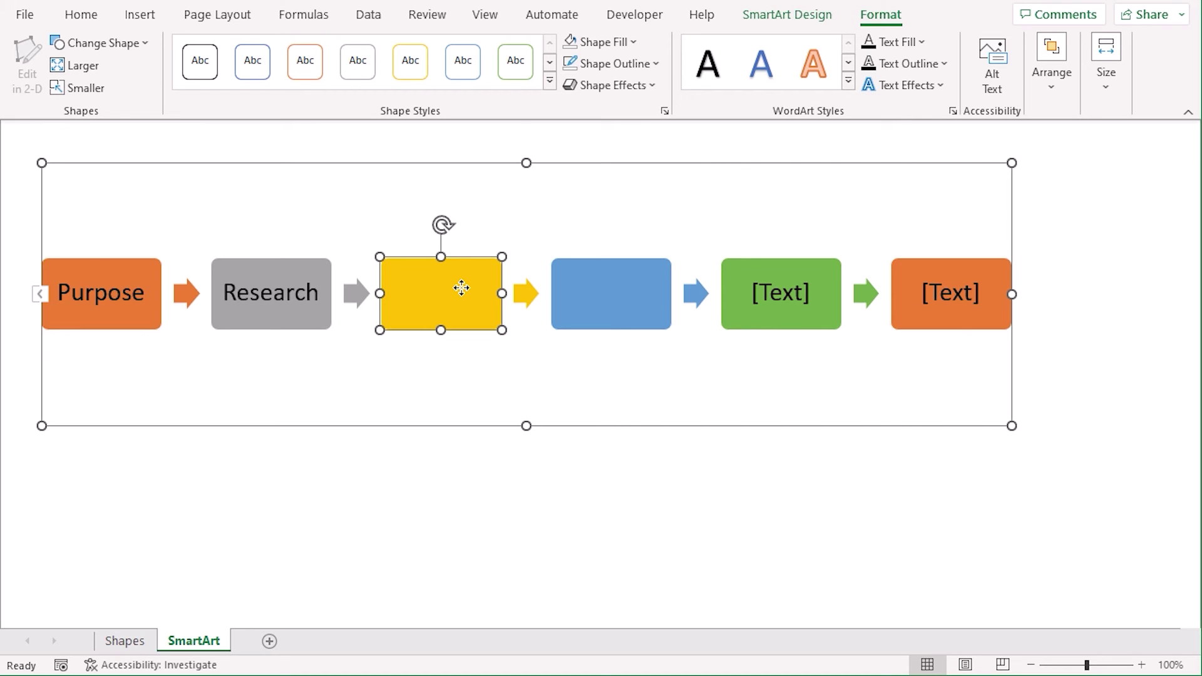
pyautogui.write('Hypothesis')
pyautogui.click(572, 287)
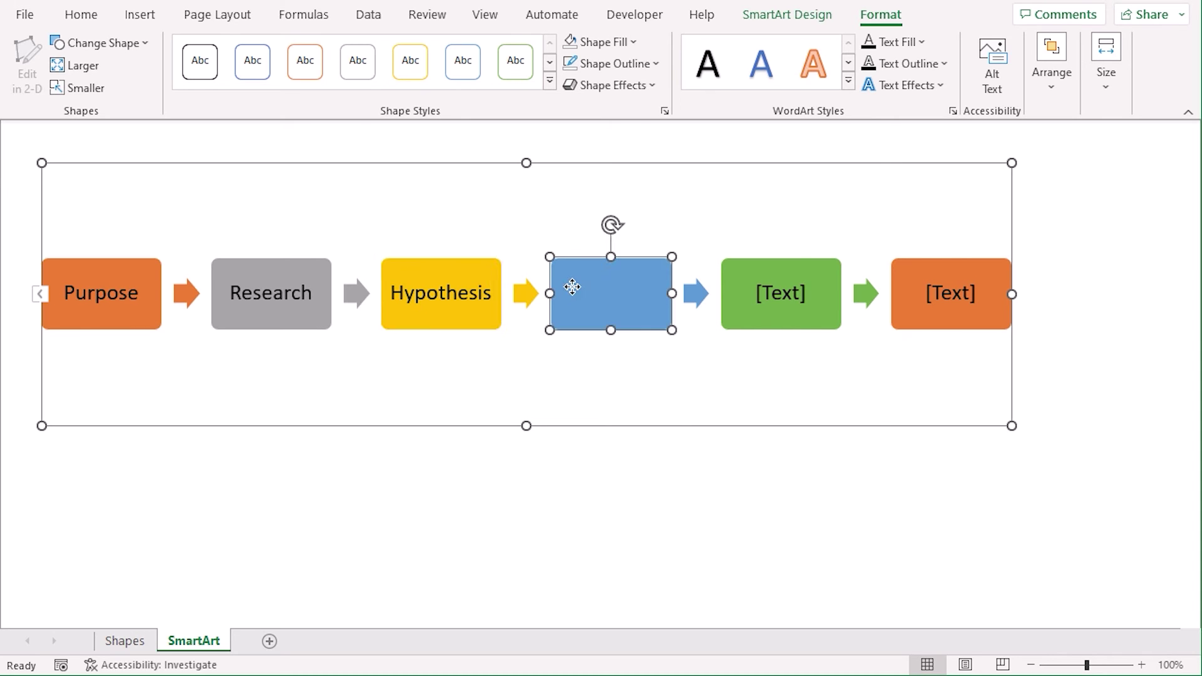
pyautogui.write('Experiment')
pyautogui.click(779, 305)
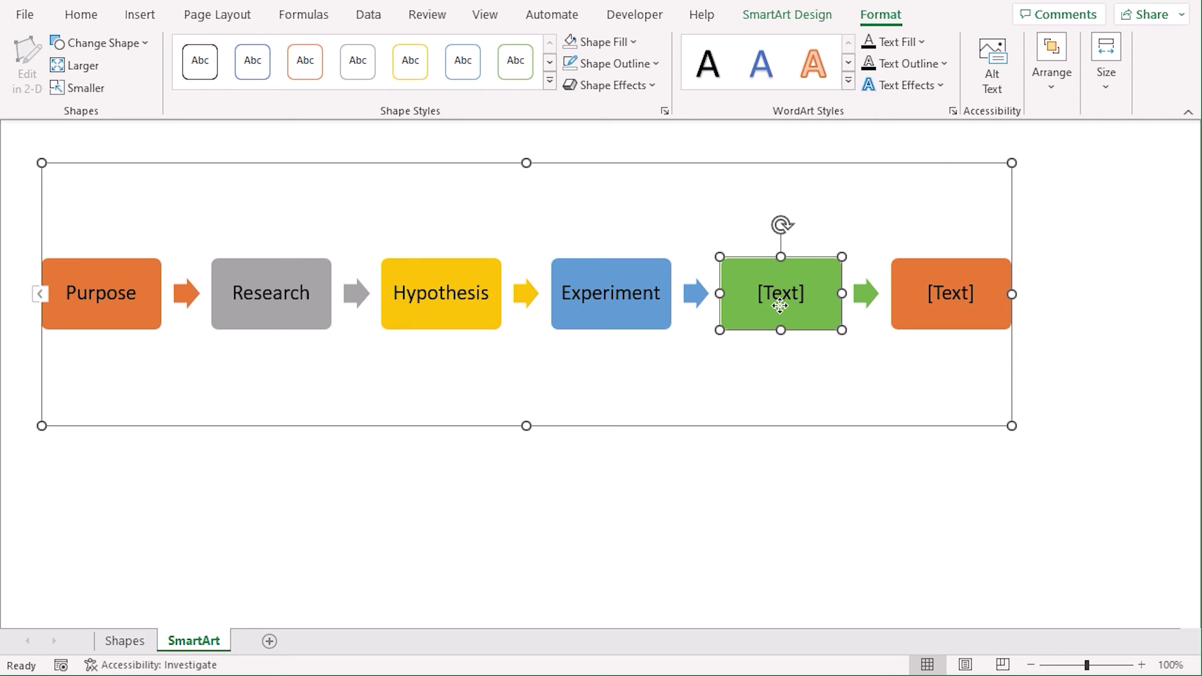
pyautogui.write('Results')
pyautogui.click(913, 303)
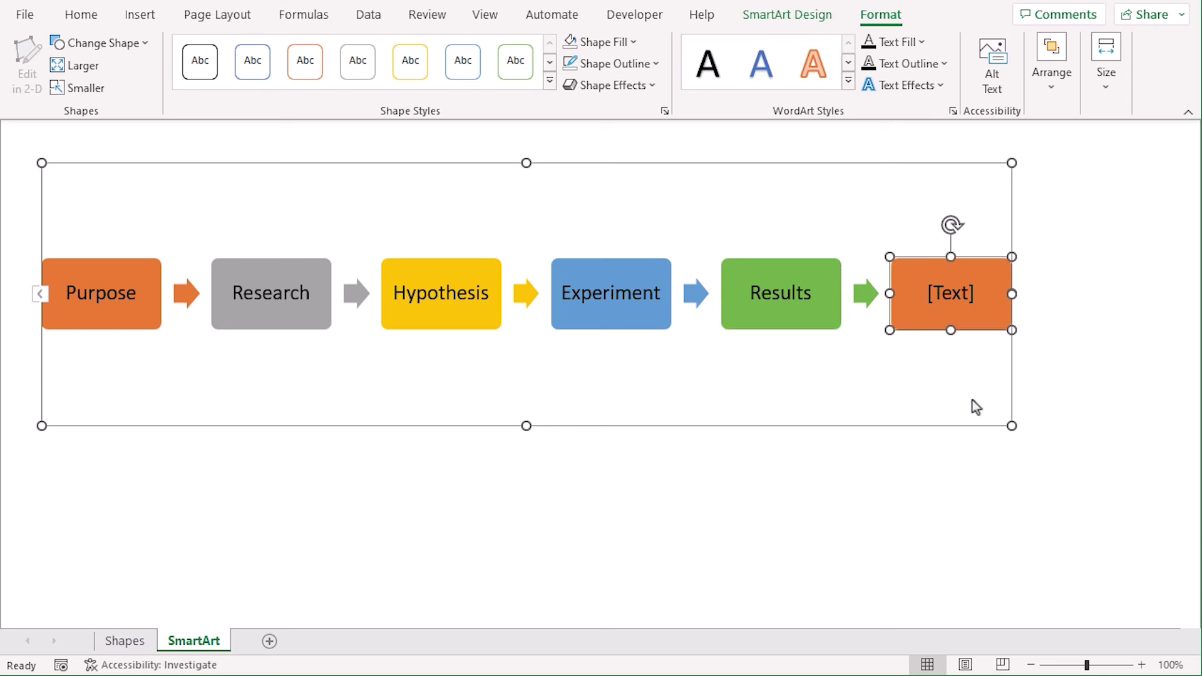
pyautogui.write('Conclusion')
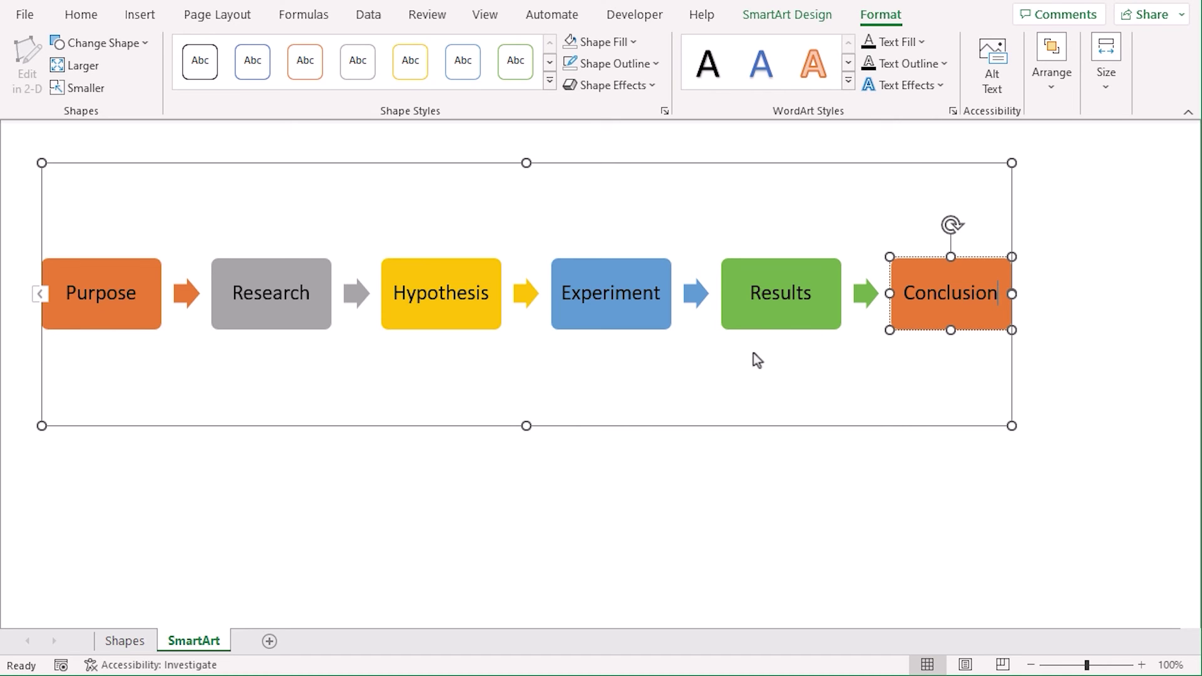
# Finish text editing on the Conclusion step of the process graphic.
pyautogui.click(800, 414)
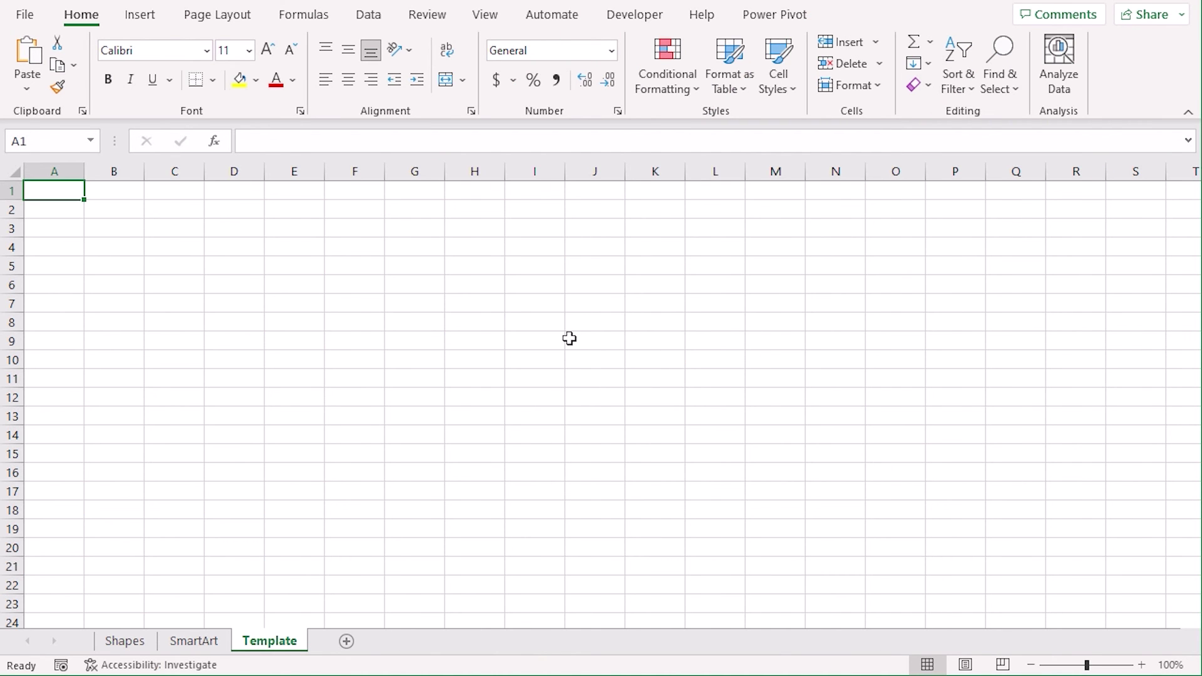
# Search online templates for Flowchart and create a workbook from Process Map for Basic Flowchart.
pyautogui.click(25, 14)
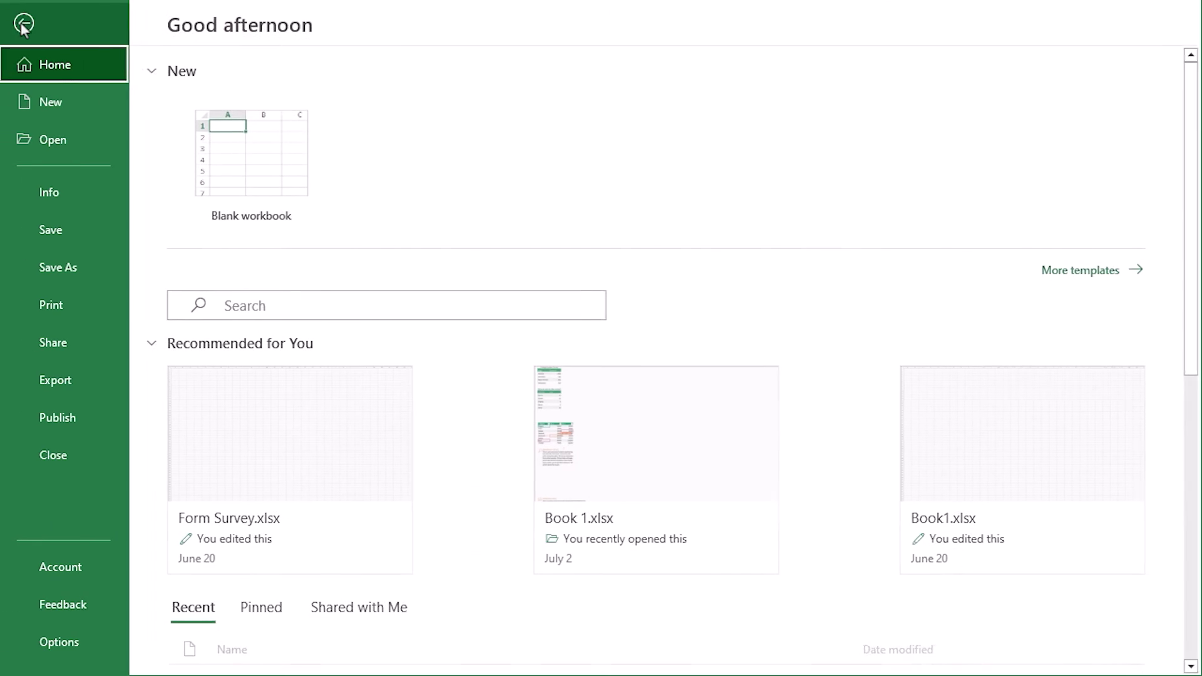
pyautogui.click(90, 111)
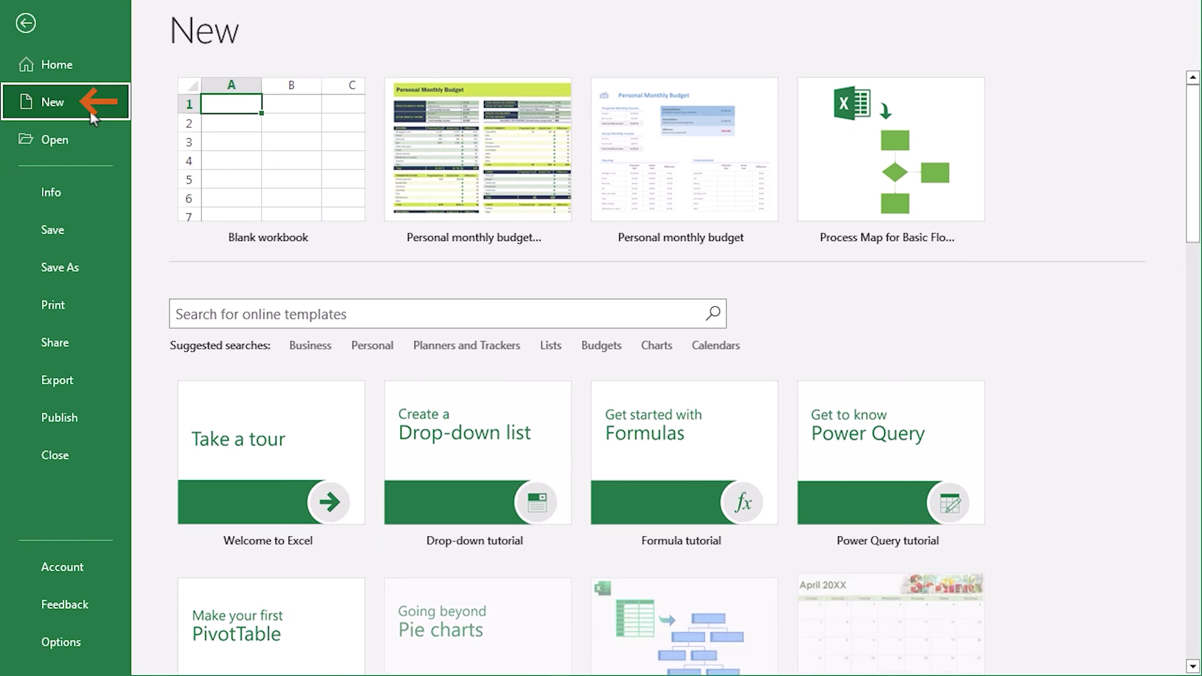
pyautogui.click(363, 319)
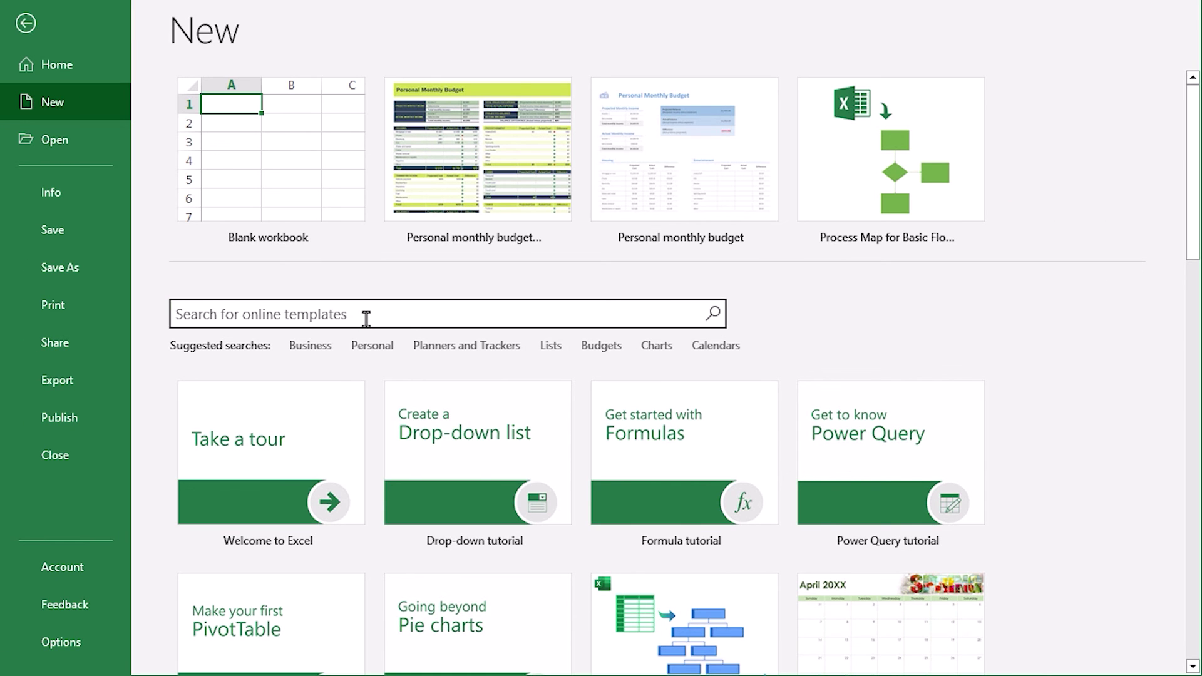
pyautogui.write('Flowchart')
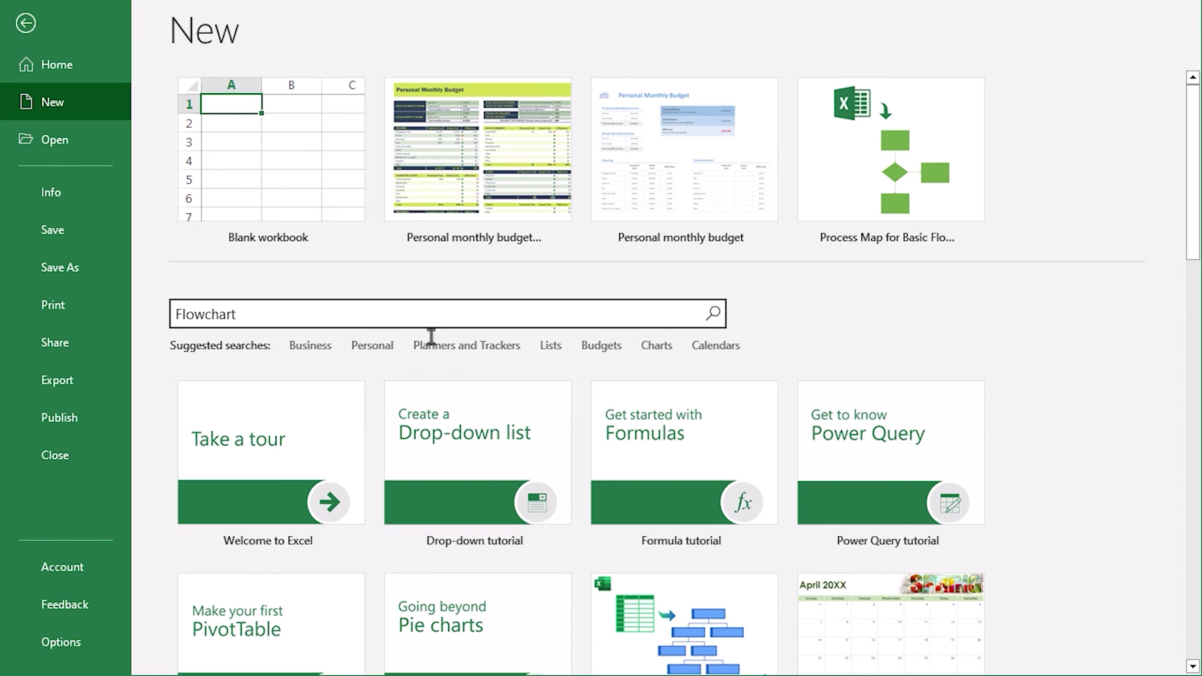
pyautogui.press('Return')
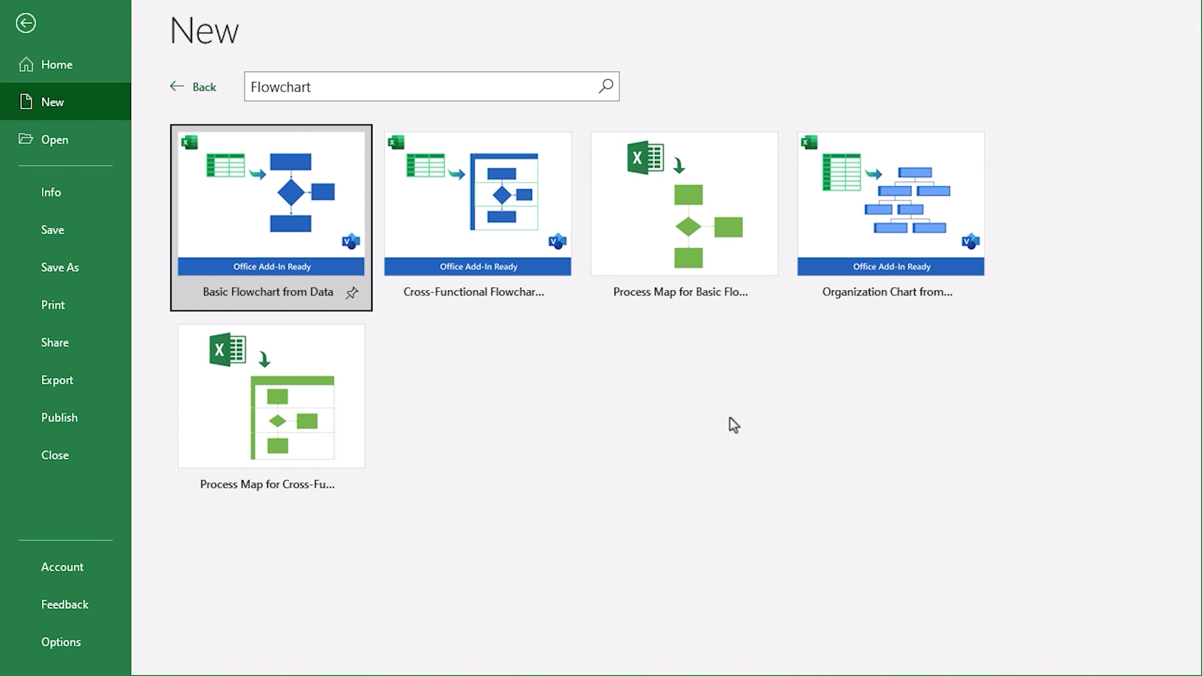
pyautogui.click(655, 244)
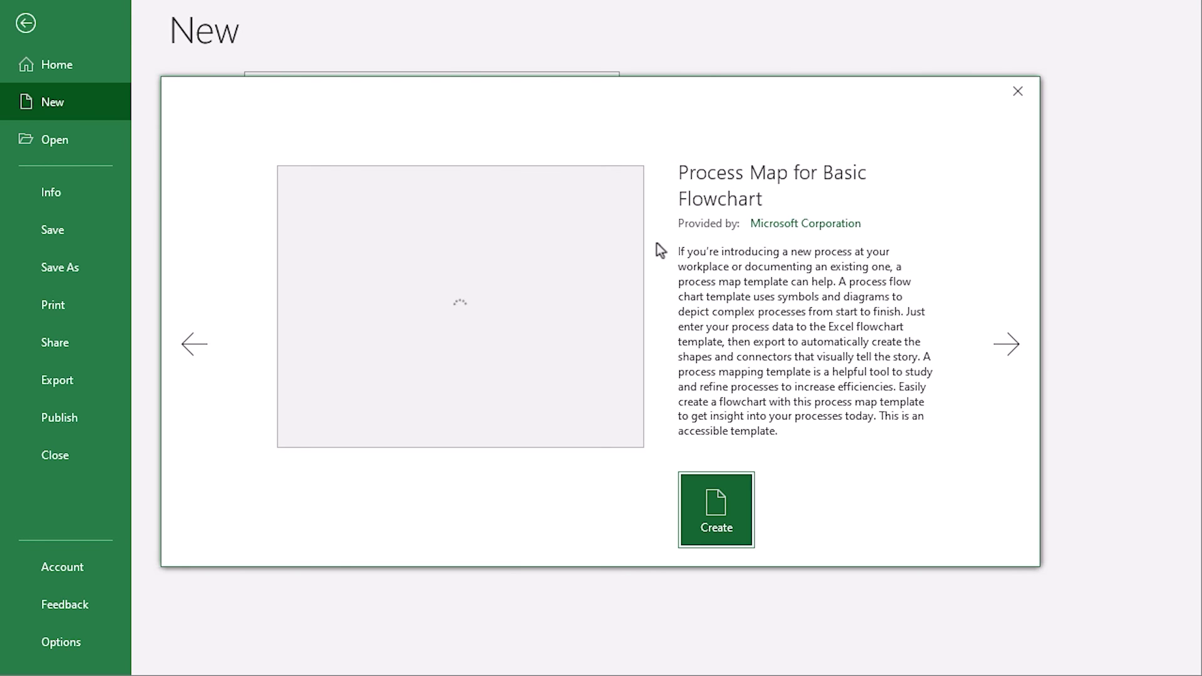
pyautogui.click(719, 533)
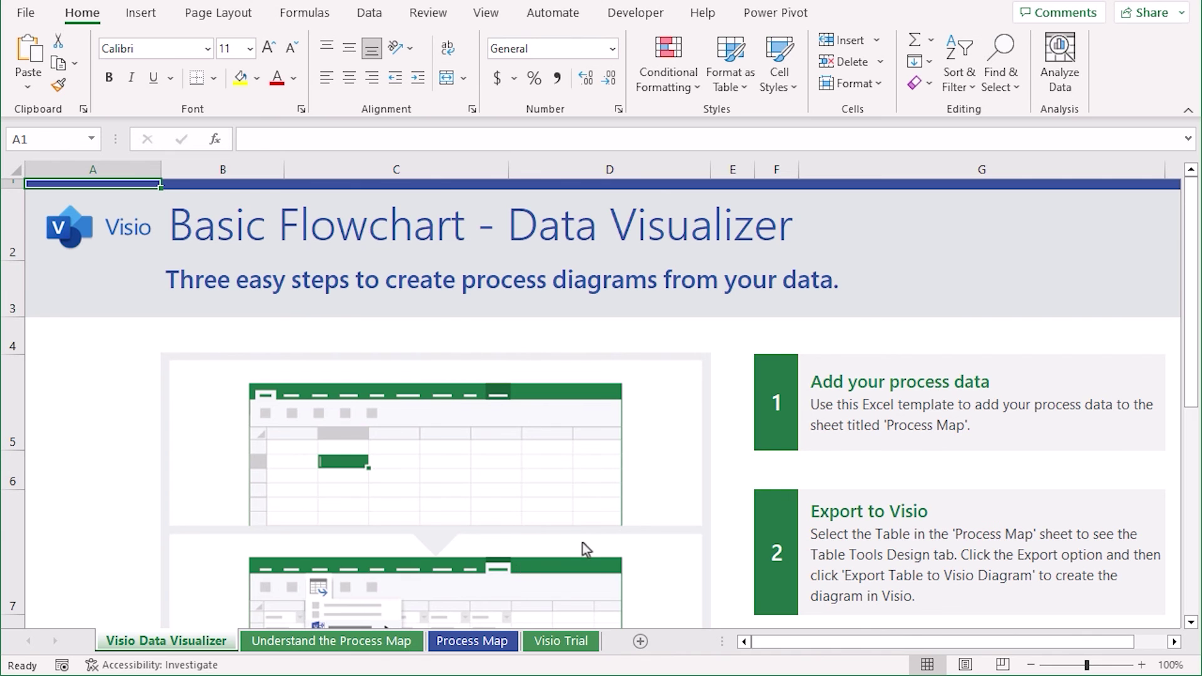
# View the Understand the Process Map, Process Map and Visio Trial sheets in turn.
pyautogui.scroll(-5, 582, 542)
pyautogui.click(350, 640)
pyautogui.scroll(-4, 684, 532)
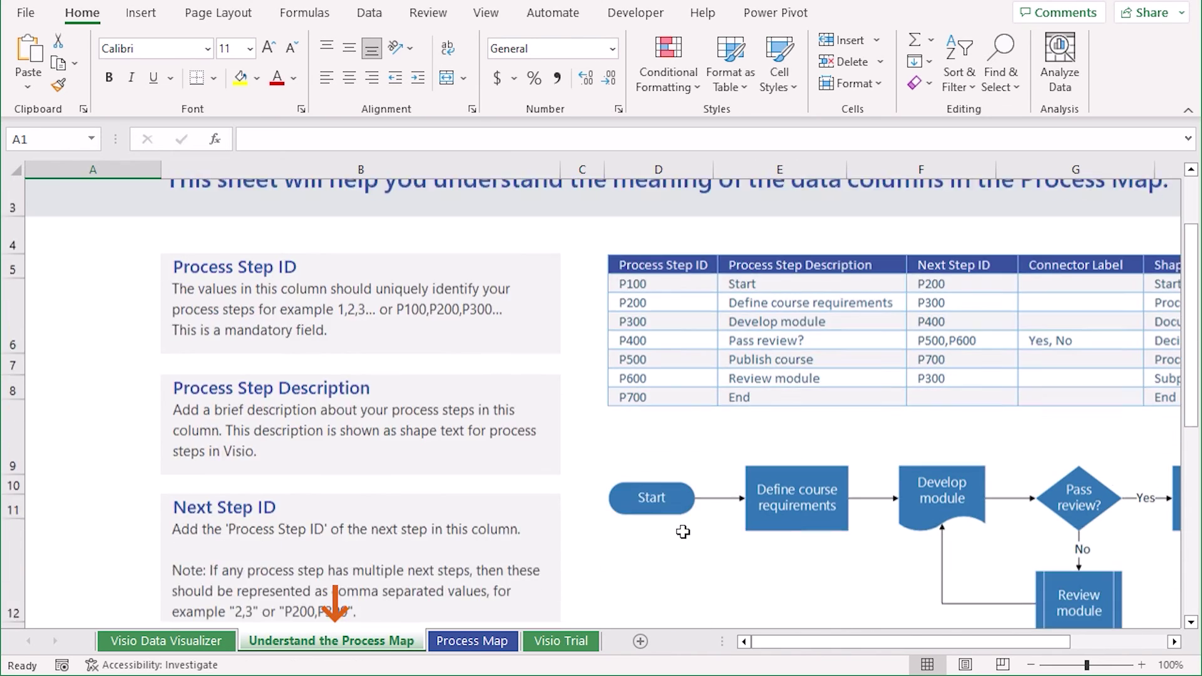
pyautogui.click(498, 645)
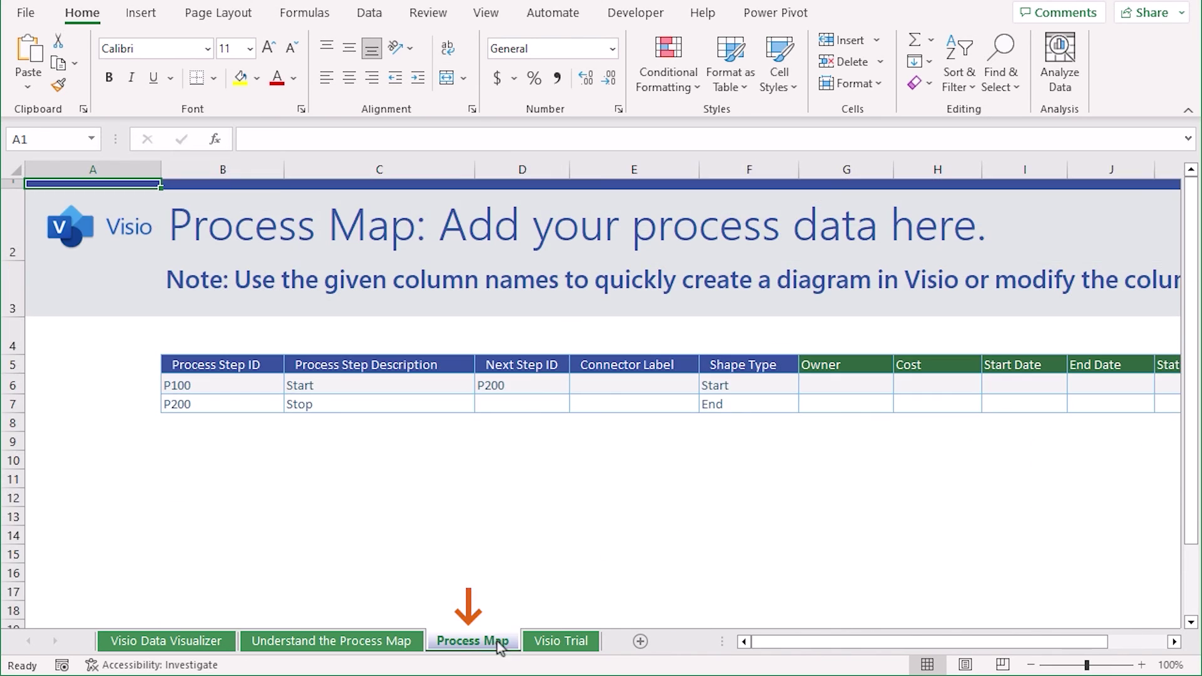
pyautogui.click(563, 640)
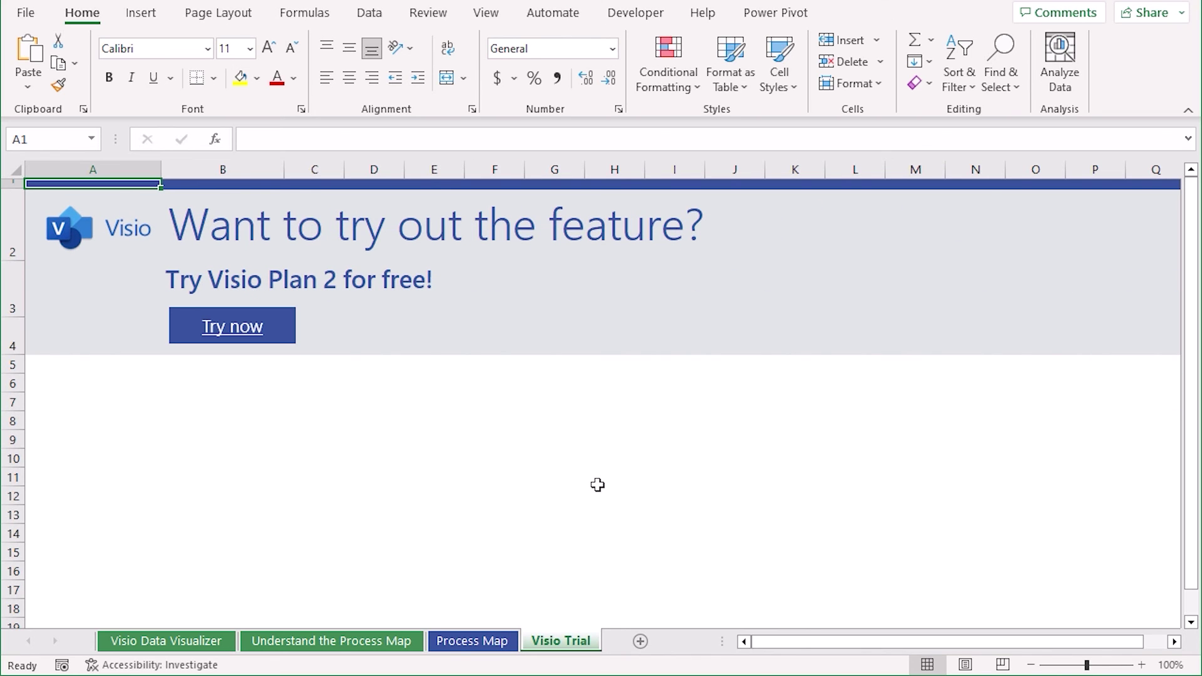